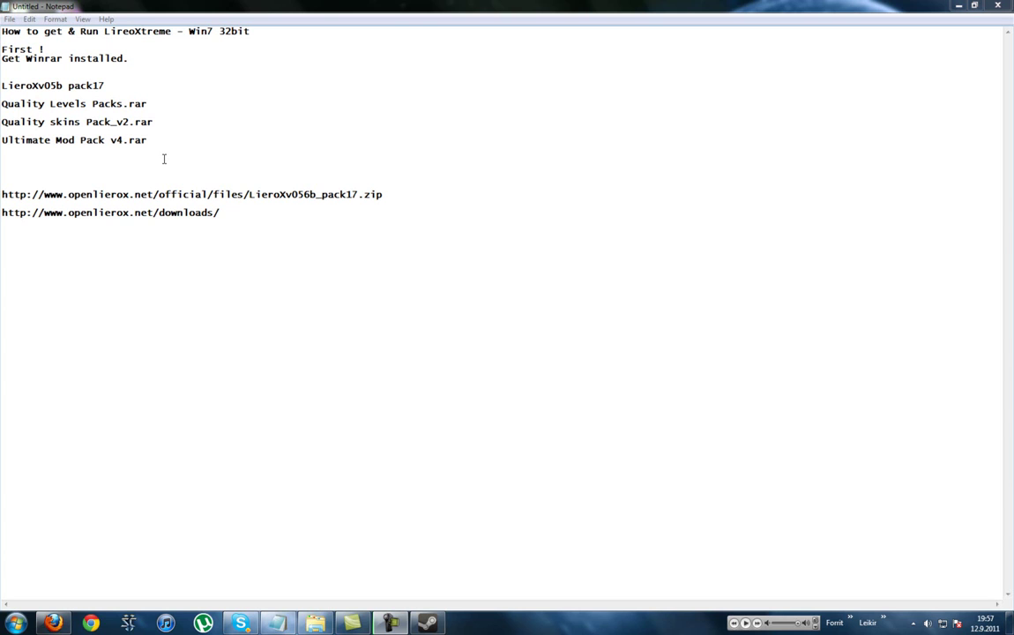
- Open the LieroXv056b_pack17.zip link from the notes in Firefox, and cancel the download prompt
double_click(7, 198)
key(ctrl+c)
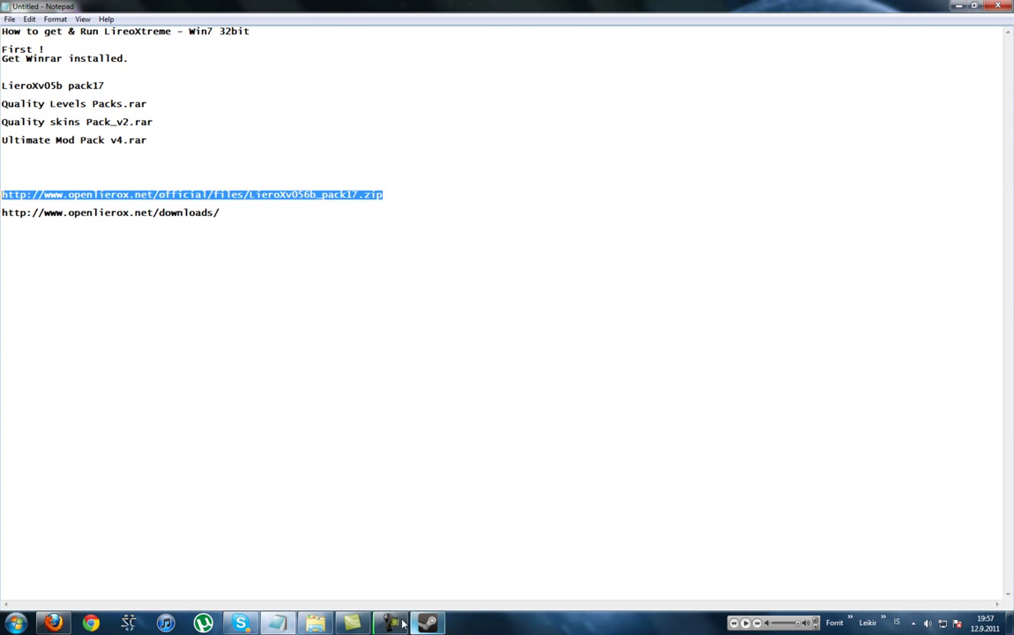
click(54, 623)
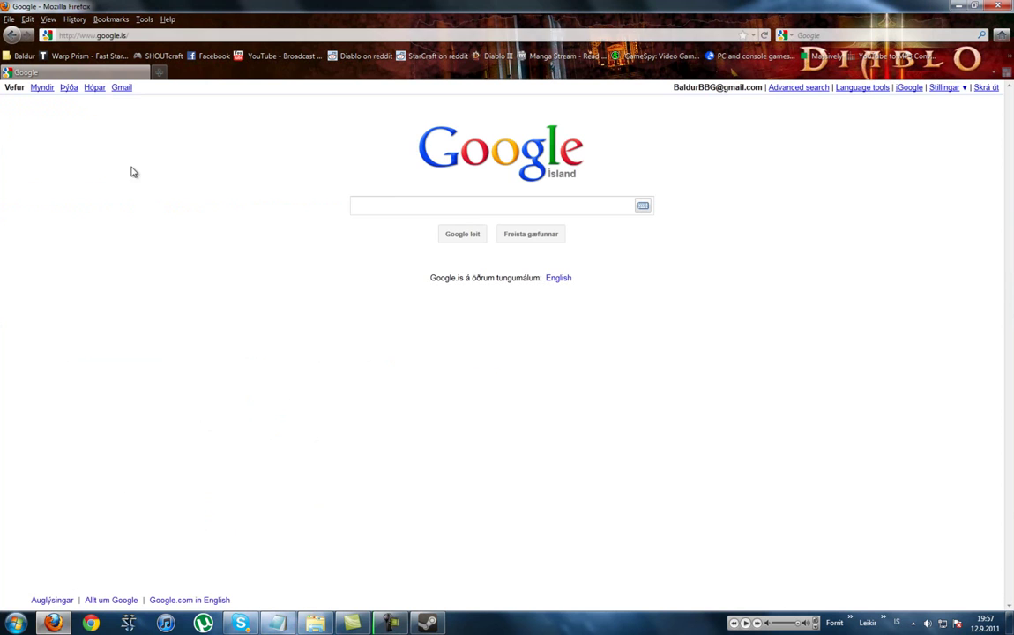
click(146, 35)
key(ctrl+v)
key(Return)
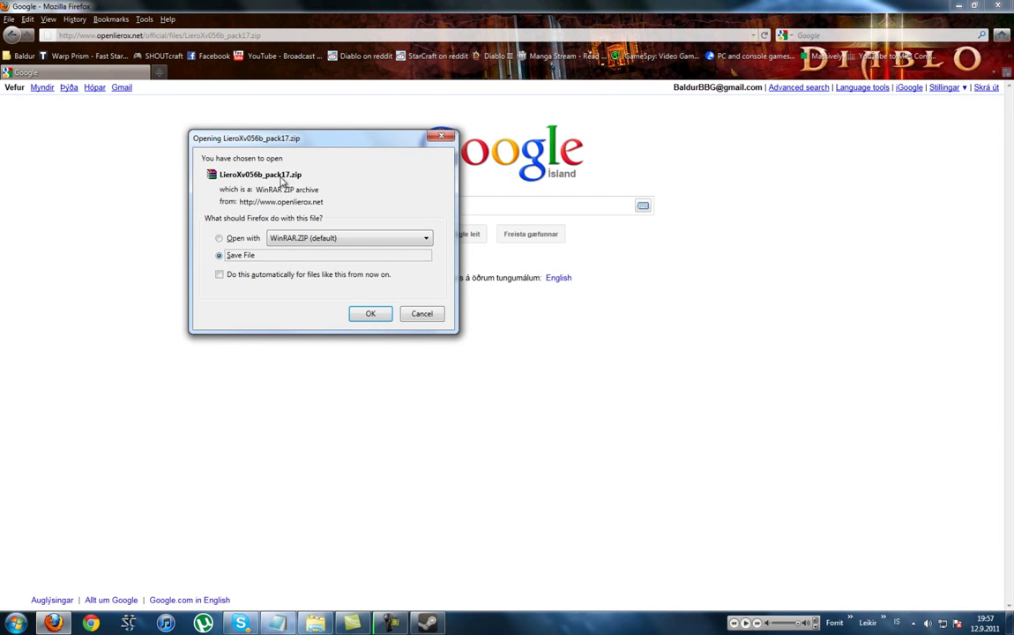
click(423, 315)
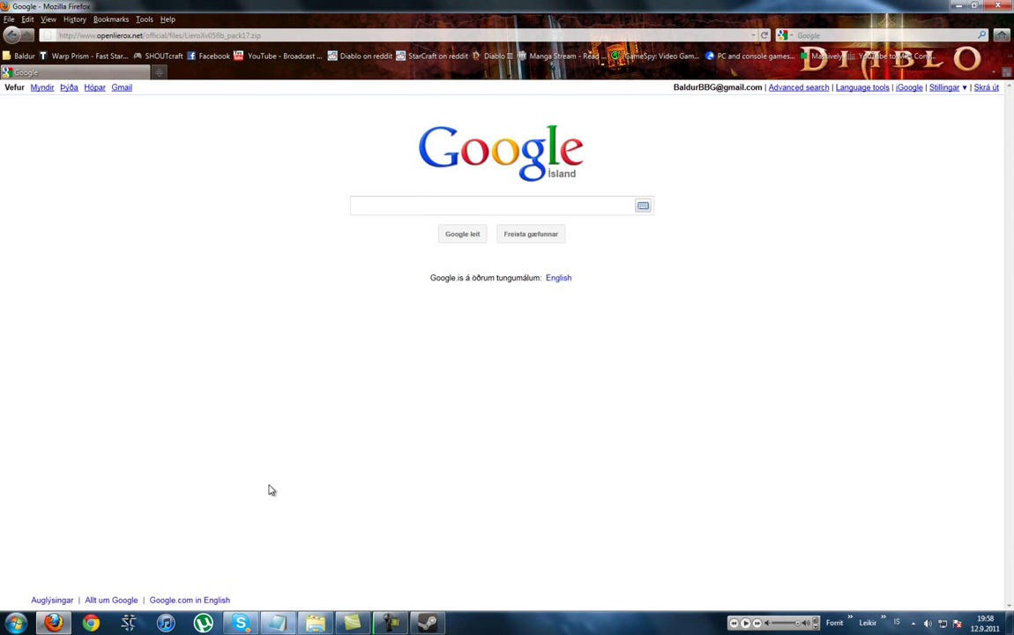
- Copy the openlierox.net/downloads address from the notes and open that page in Firefox
click(276, 624)
drag(219, 213, 4, 213)
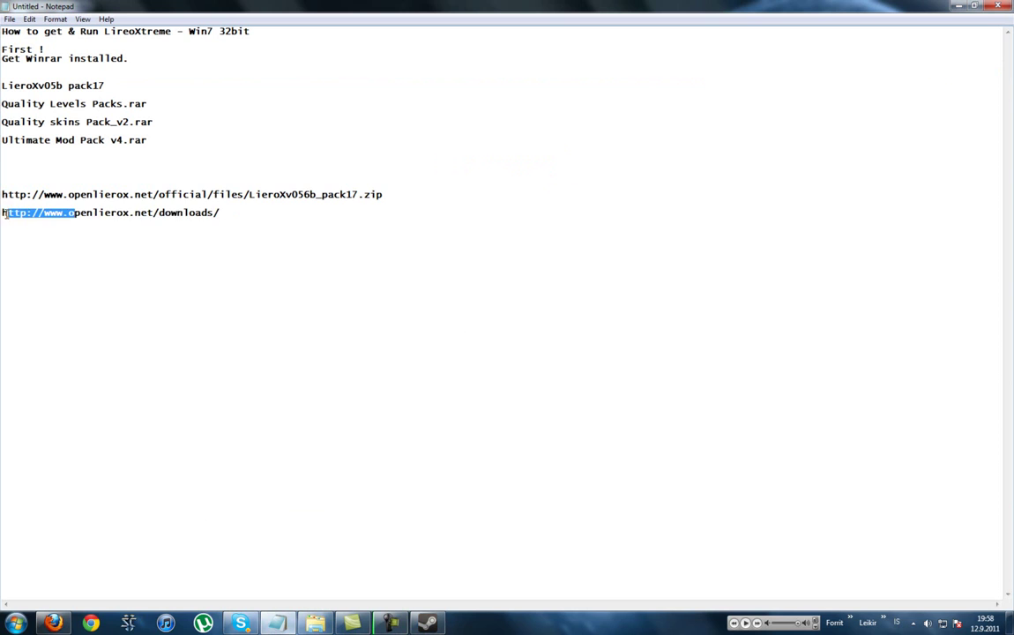
drag(220, 212, 2, 220)
key(ctrl+c)
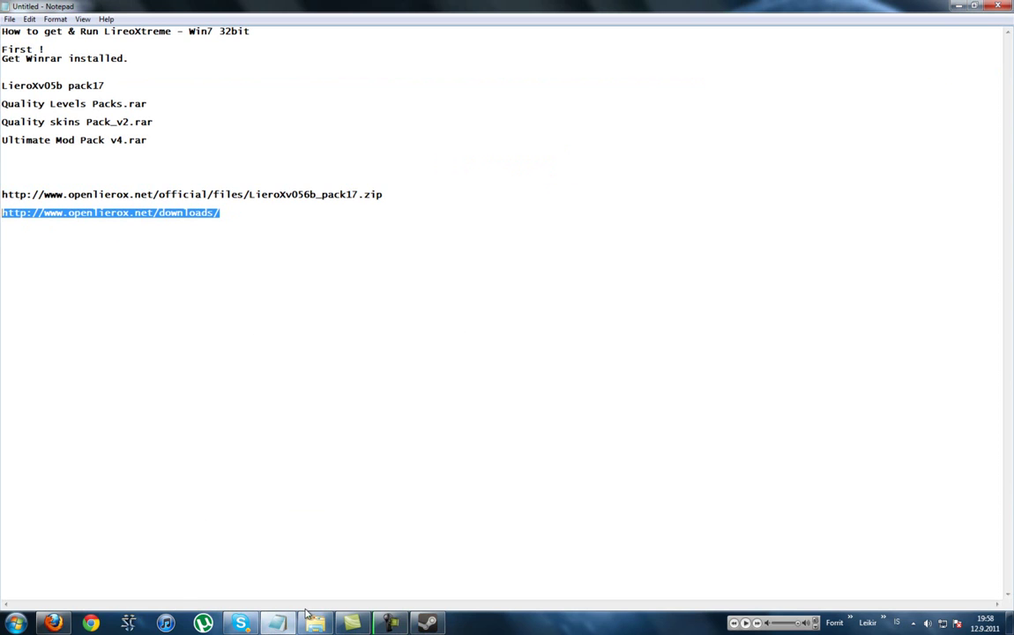
click(52, 624)
click(204, 36)
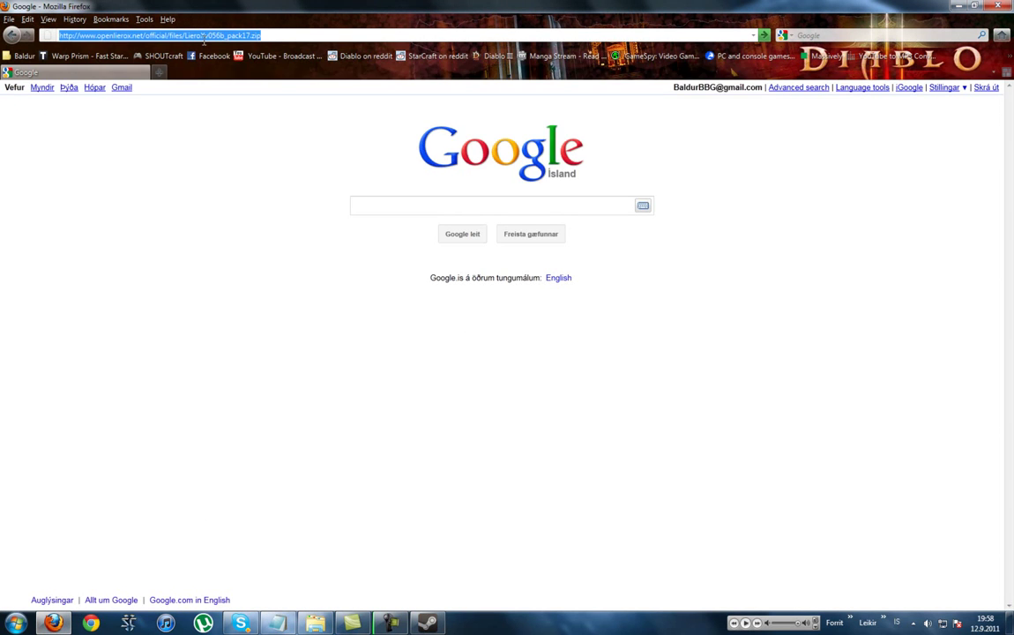
key(ctrl+v)
key(Return)
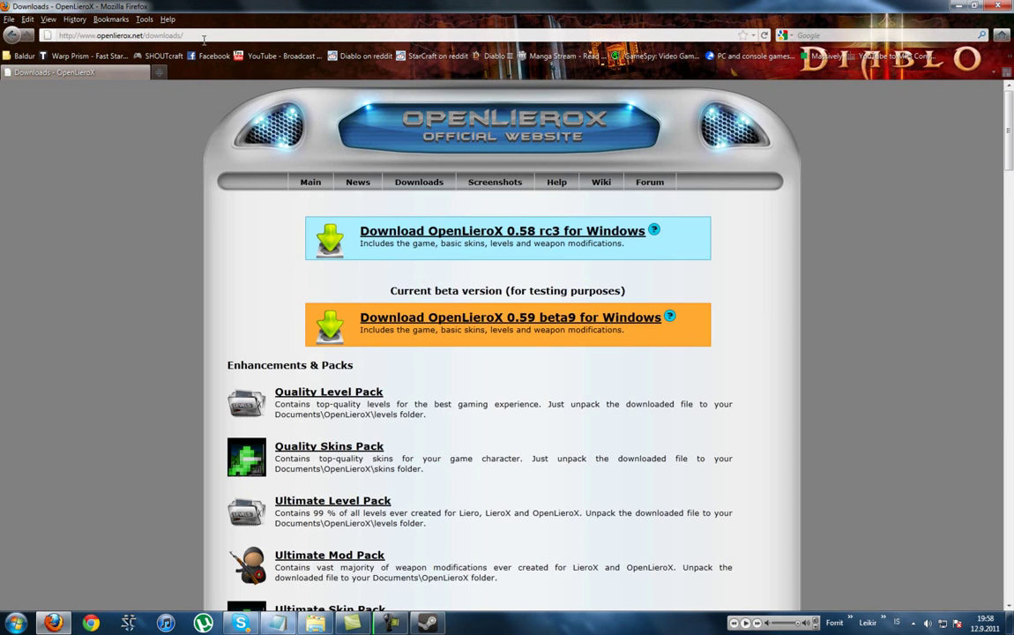
- Look through the level, skins and mod packs under Enhancements & Packs, compare them with the notes, and close the browser
scroll(235, 147, down, 3)
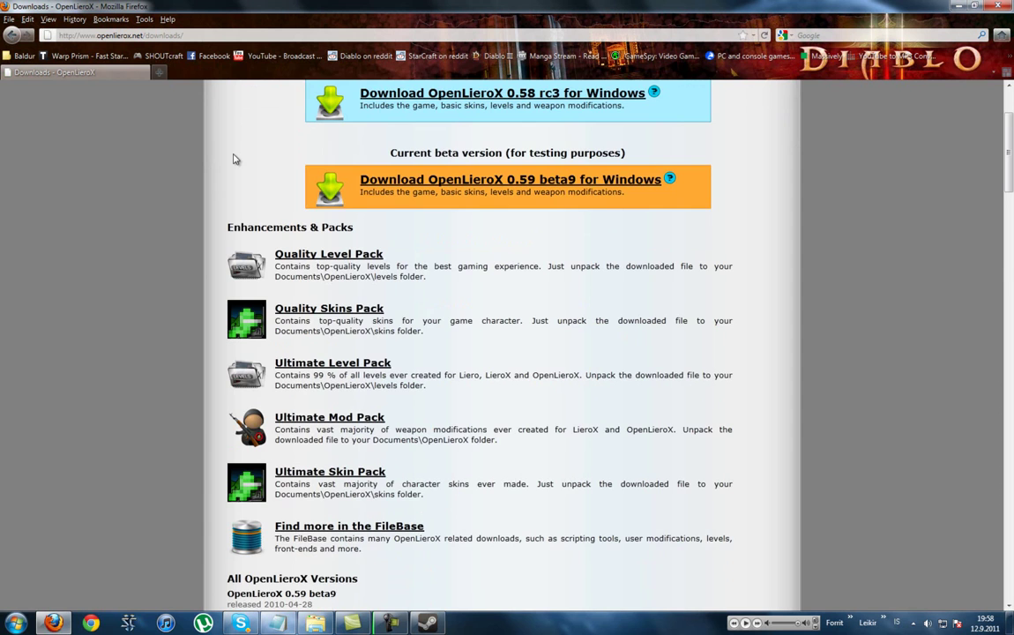
scroll(259, 157, down, 3)
scroll(259, 161, up, 3)
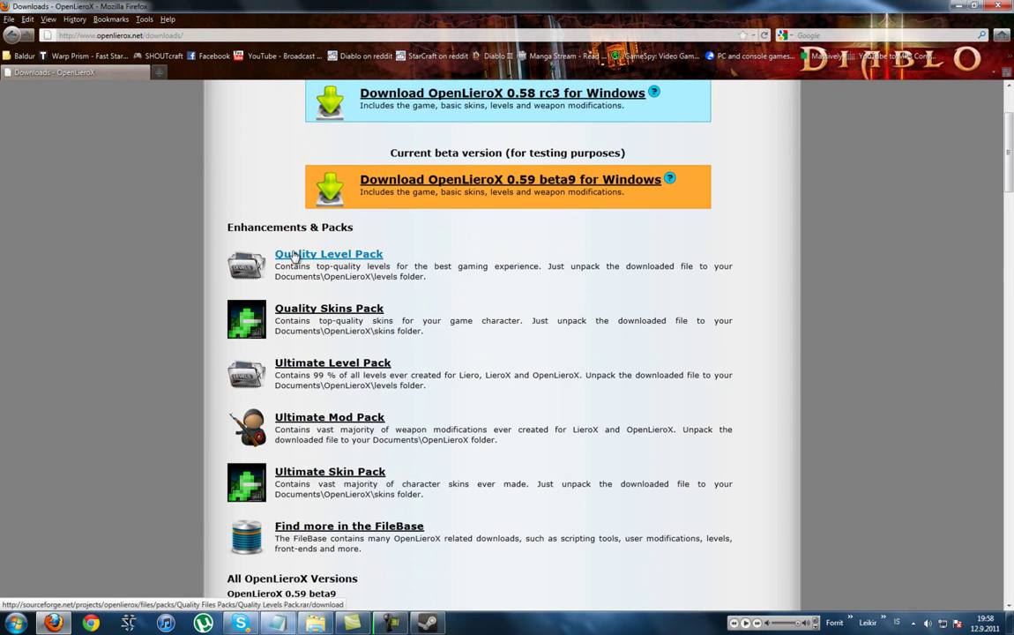
click(282, 624)
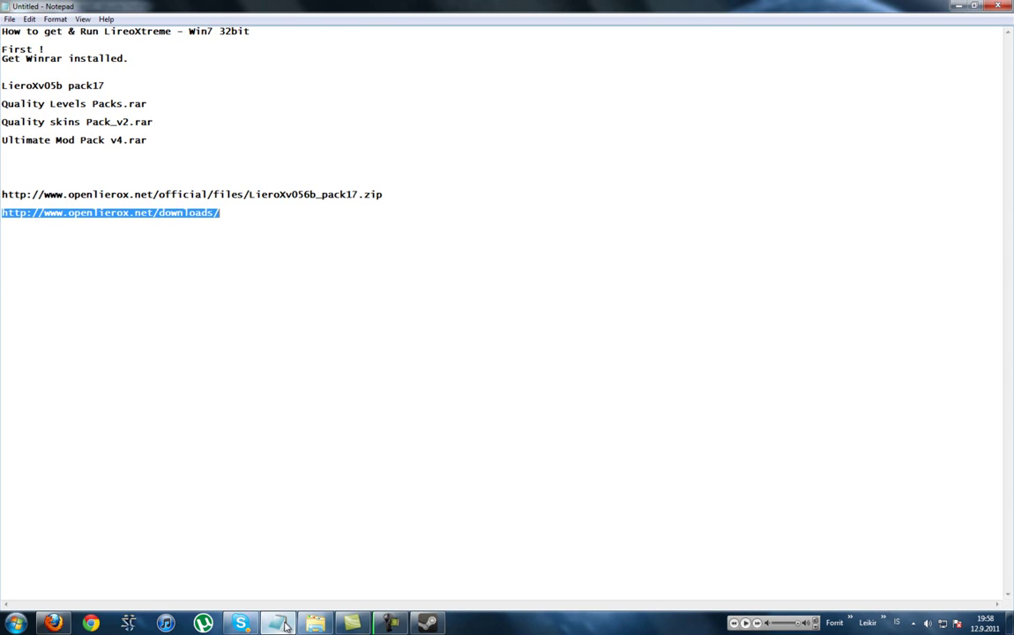
click(282, 623)
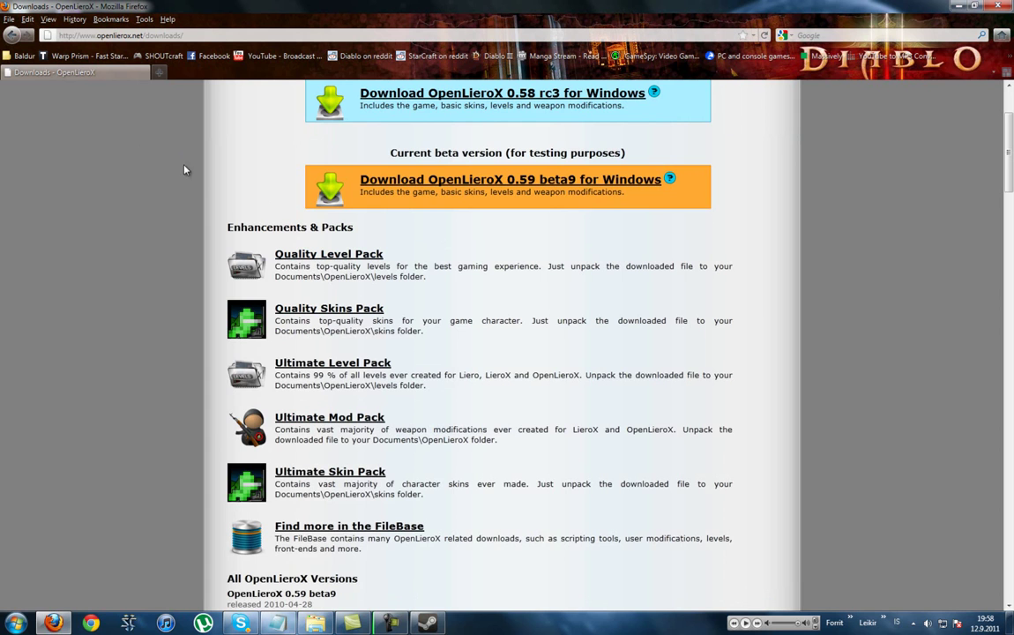
click(994, 7)
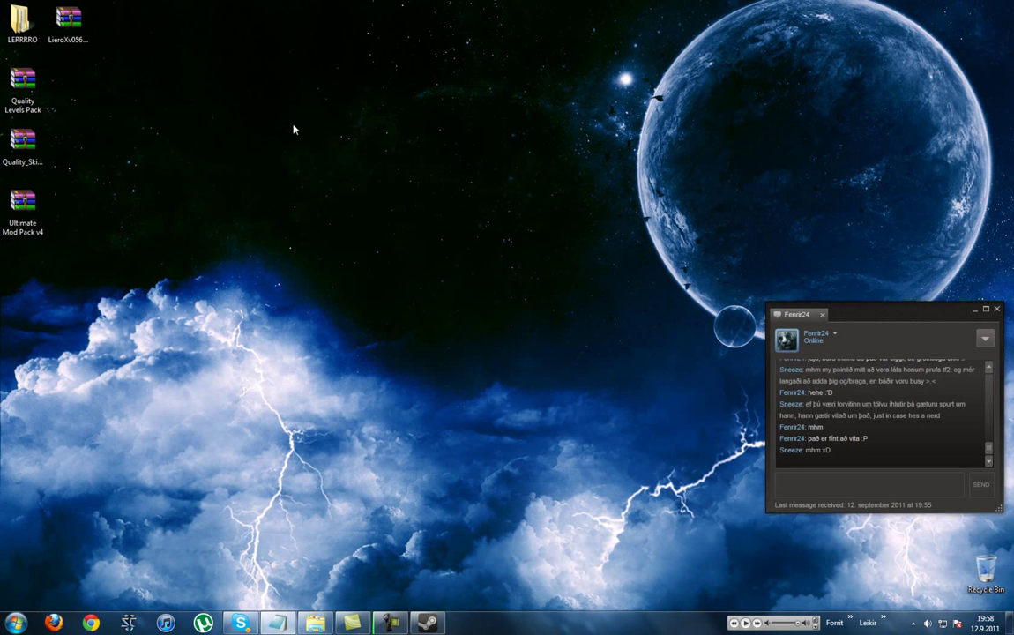
drag(96, 79, 1, 253)
click(38, 82)
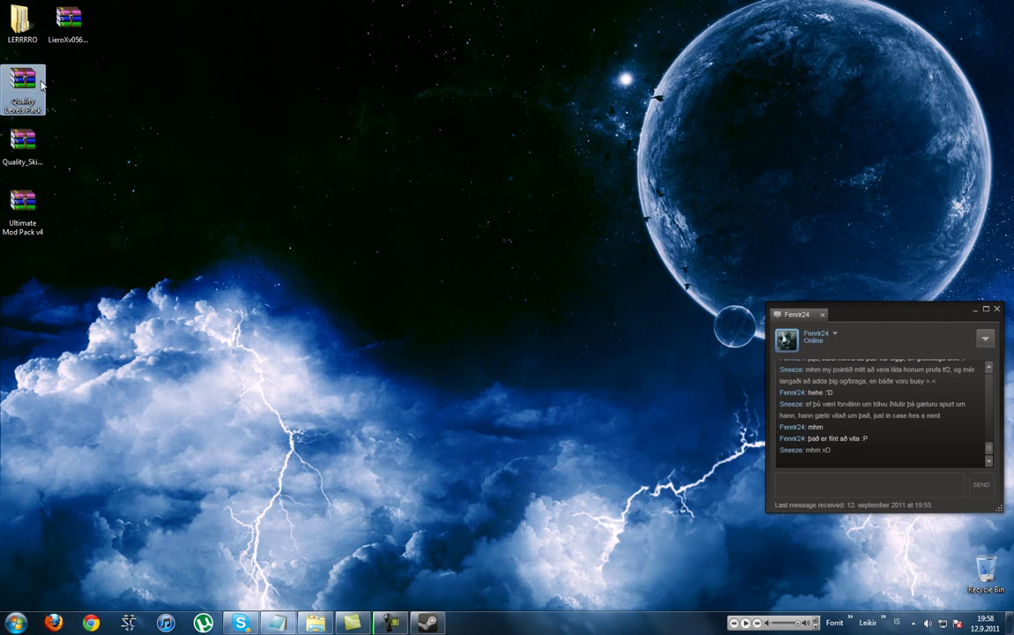
click(33, 140)
click(36, 198)
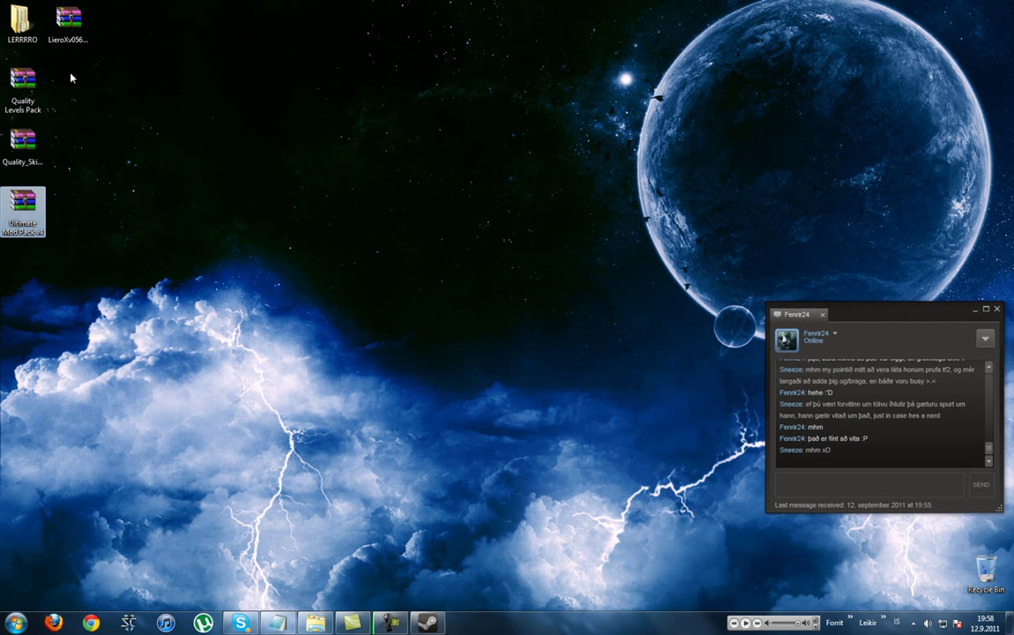
drag(70, 73, 44, 107)
click(28, 98)
click(32, 153)
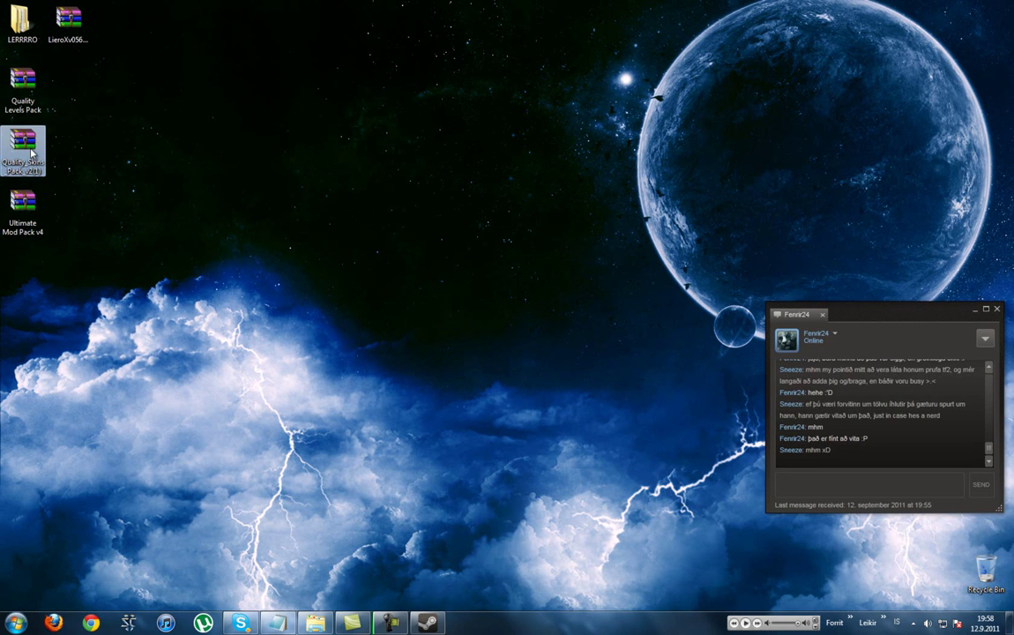
click(35, 206)
- Extract the LieroXv056b_pack17 archive directly onto the desktop and move the extracted folder to an open area
click(68, 24)
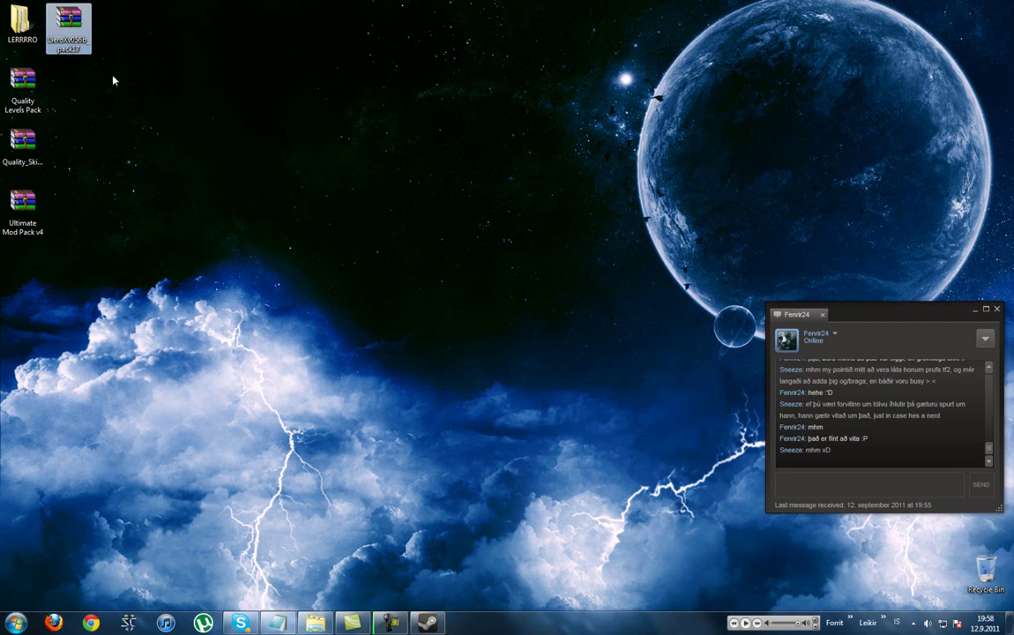
right_click(86, 25)
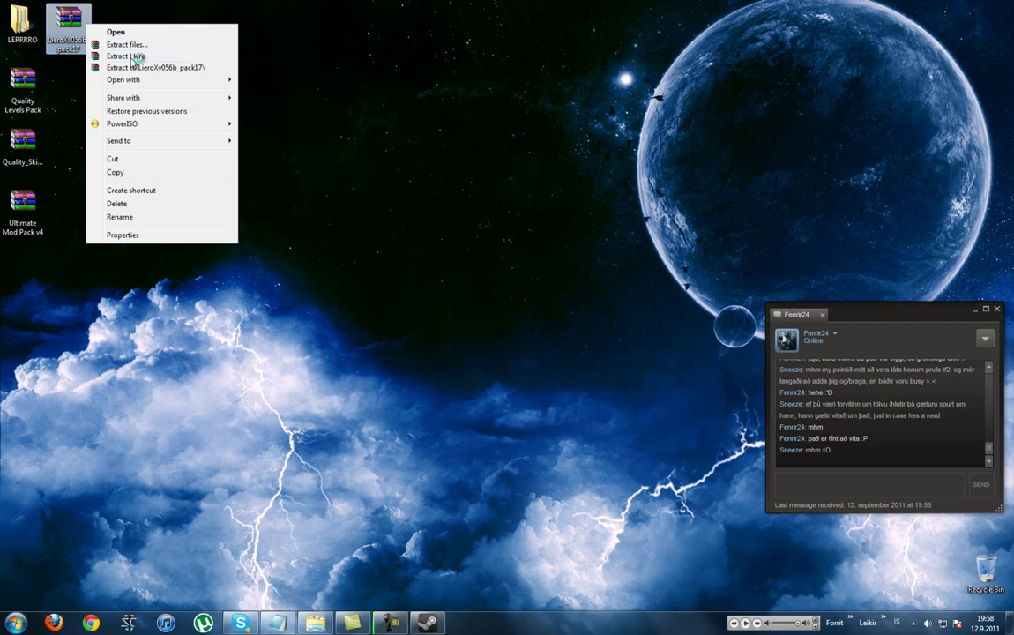
click(133, 56)
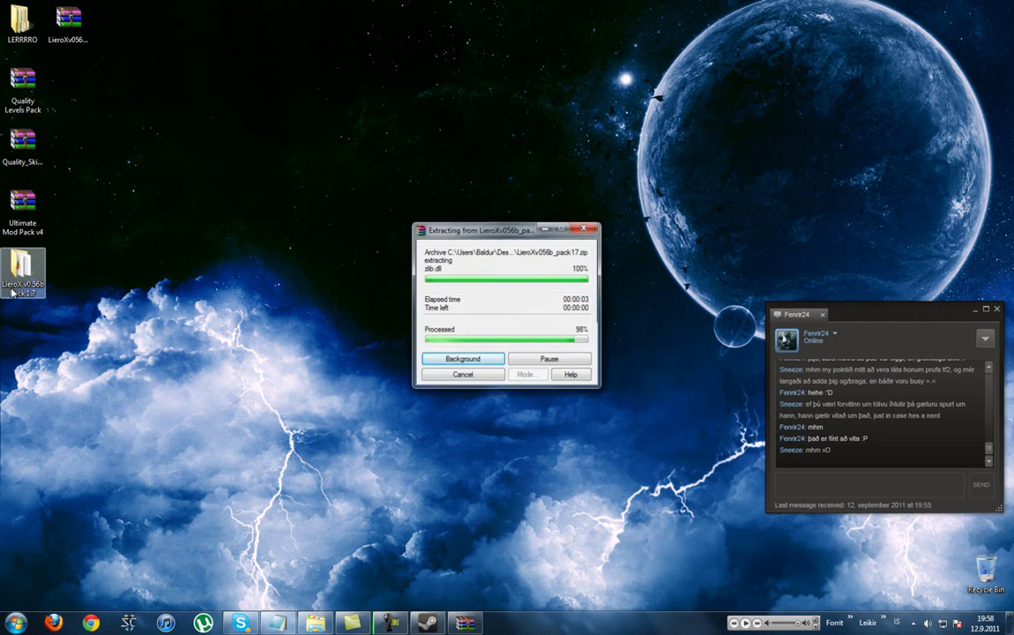
drag(25, 281, 260, 141)
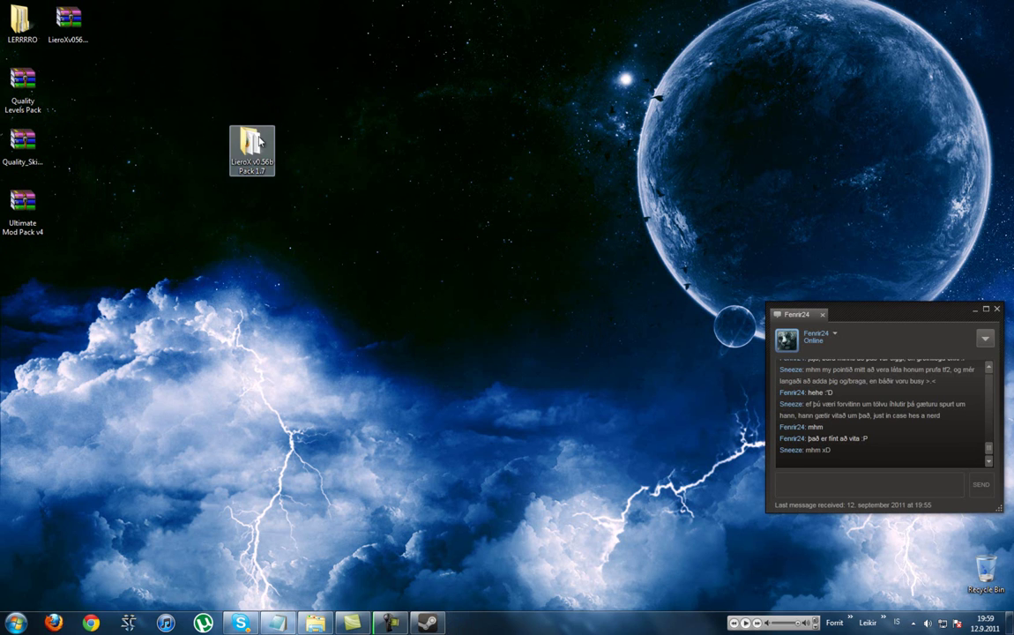
- Open the LieroX v0.56b Pack 1.7 folder, reposition its window, and show its contents in Details view
double_click(252, 145)
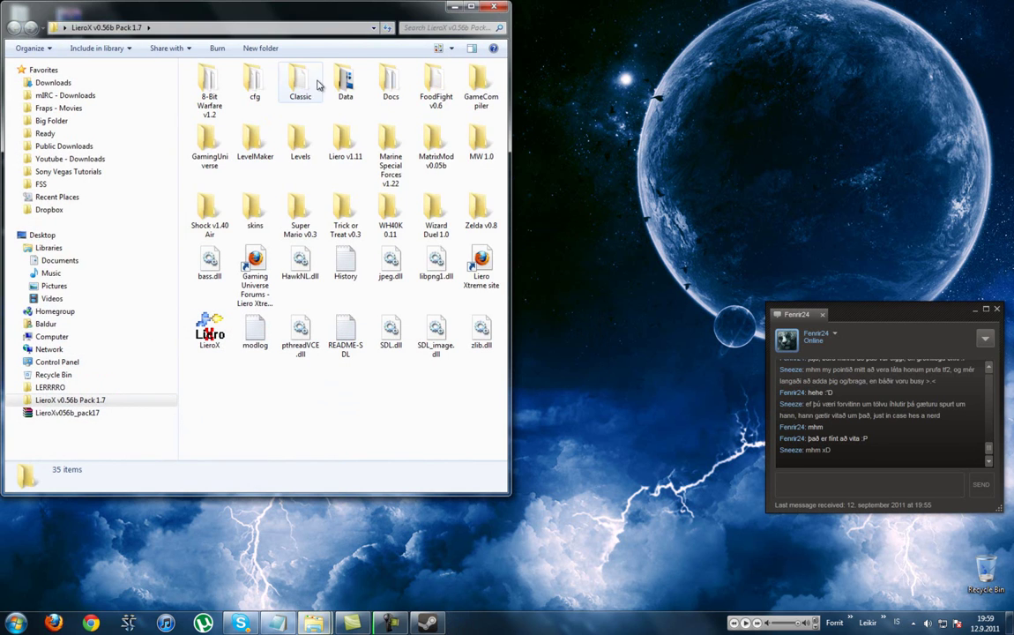
drag(317, 10, 528, 32)
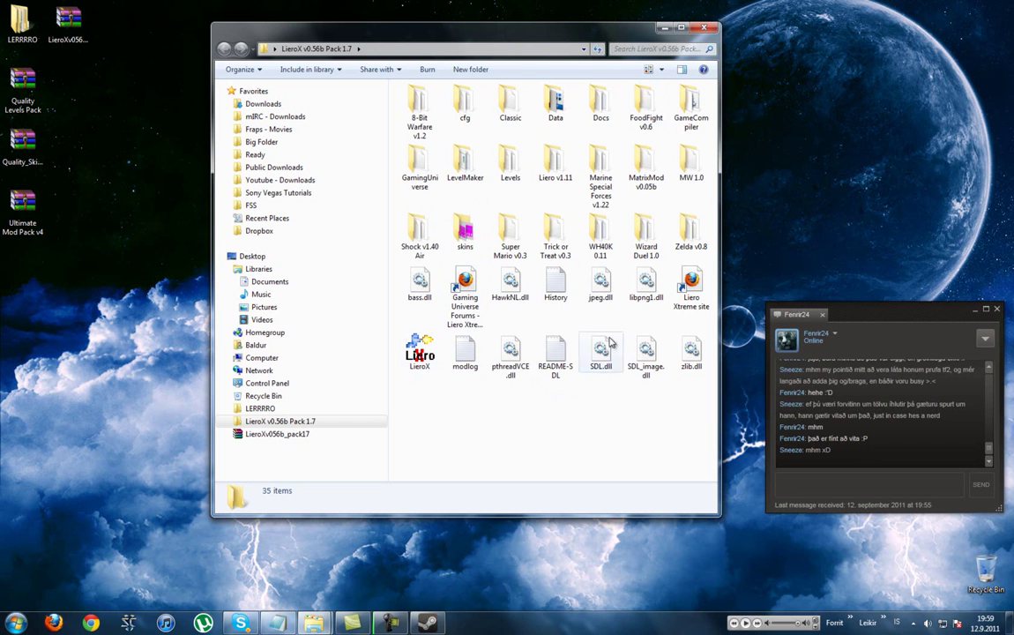
click(661, 72)
click(705, 138)
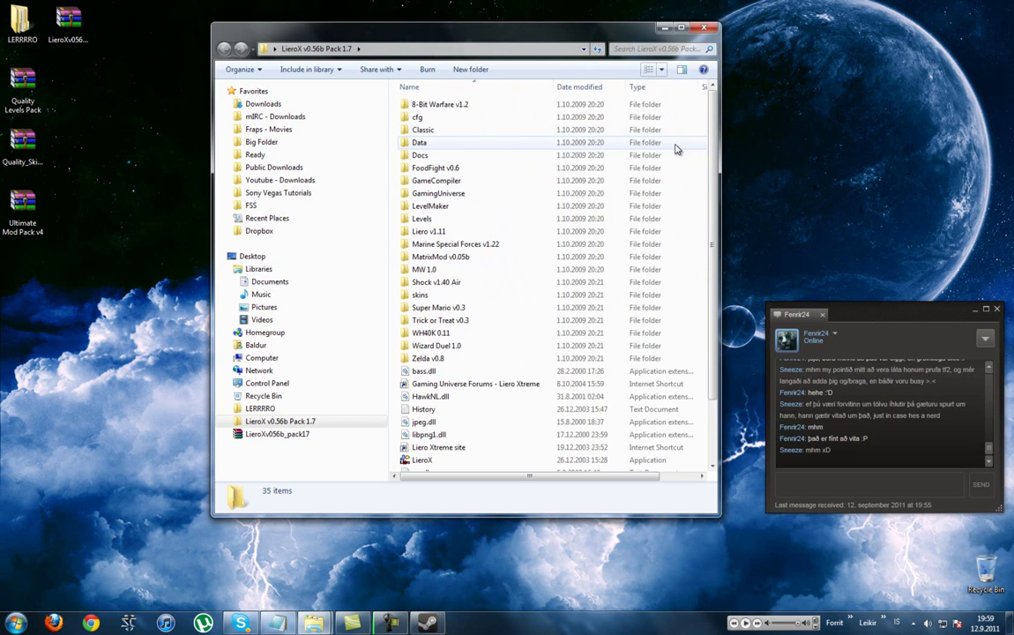
drag(713, 121, 675, 267)
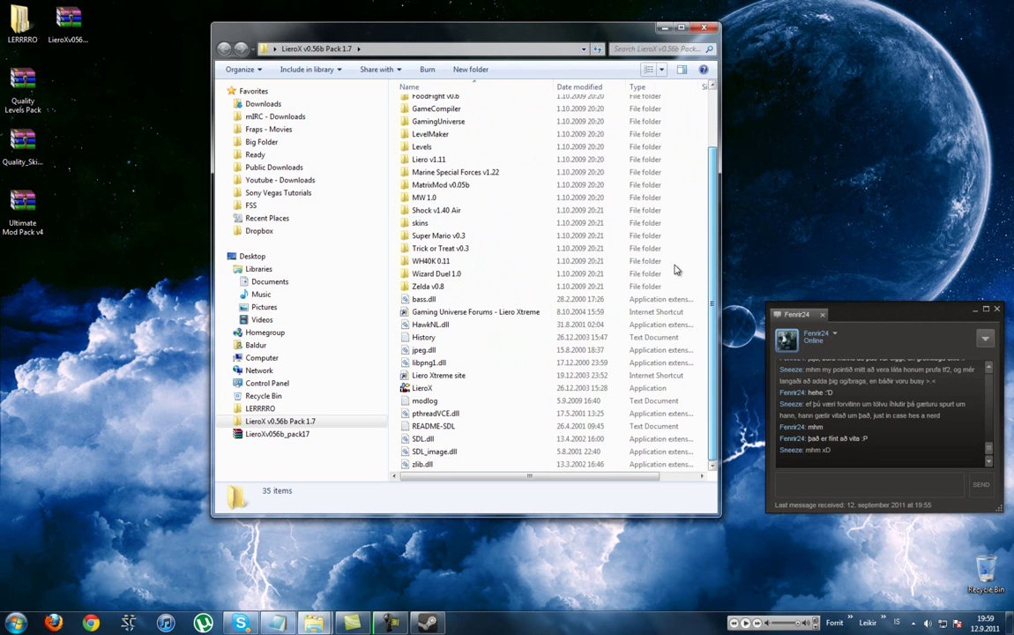
- Open the Quality Levels Pack archive, set the game folder window beside it, and enter the archive's Quality Levels folder
double_click(31, 95)
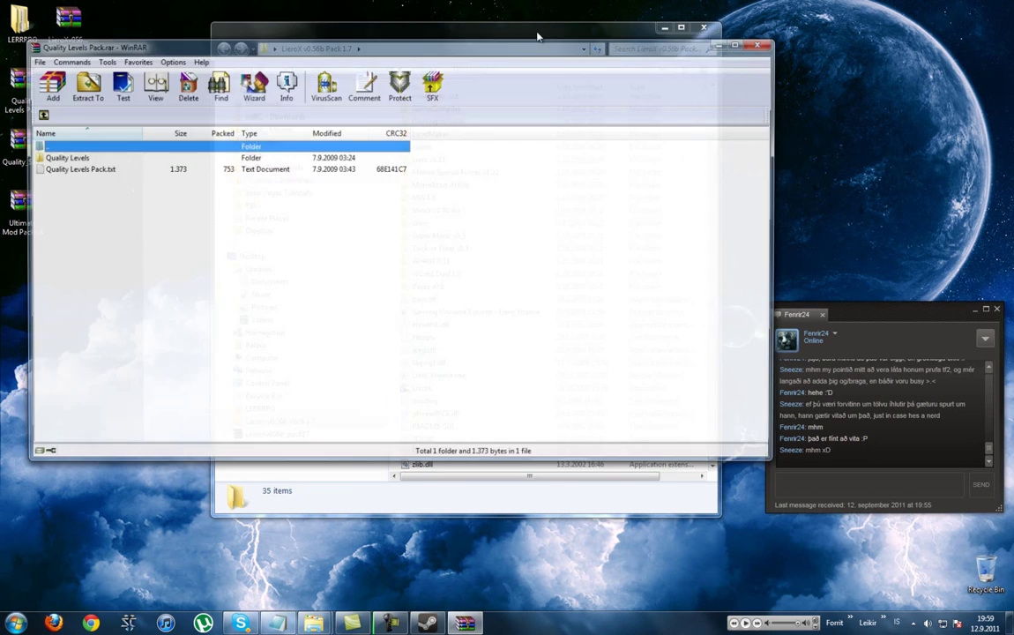
drag(537, 35, 790, 20)
click(138, 216)
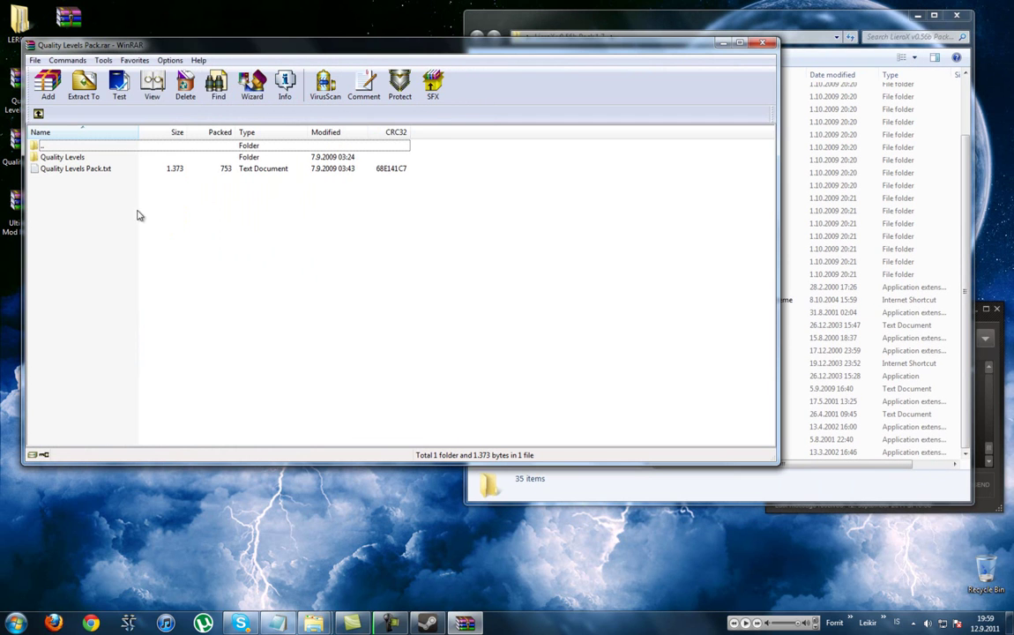
double_click(70, 160)
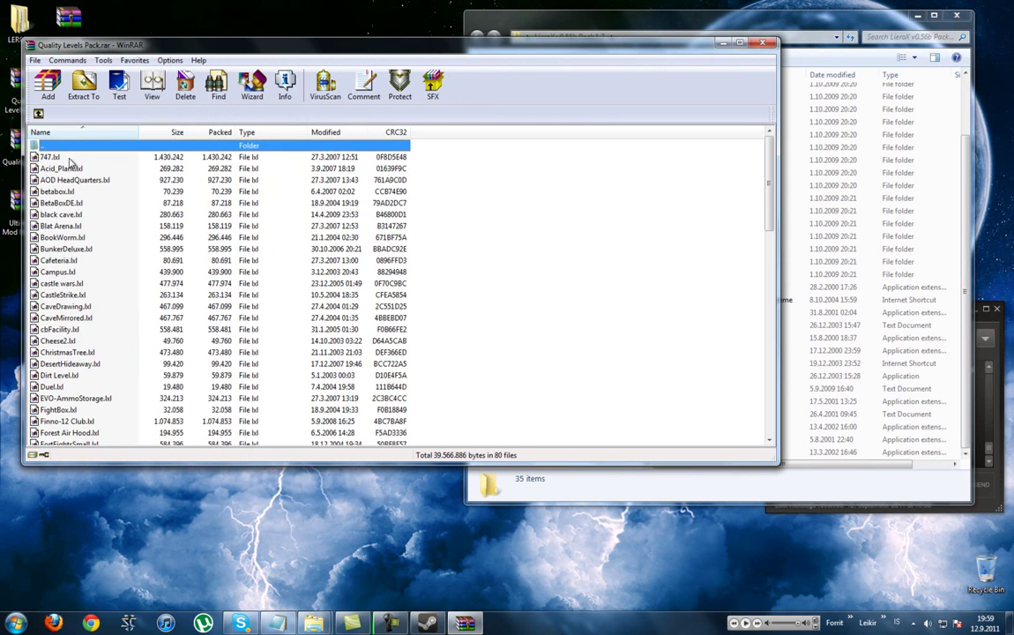
- Extract all level files from the archive into the game's Levels folder, replacing existing files for every conflict
drag(461, 143, 110, 519)
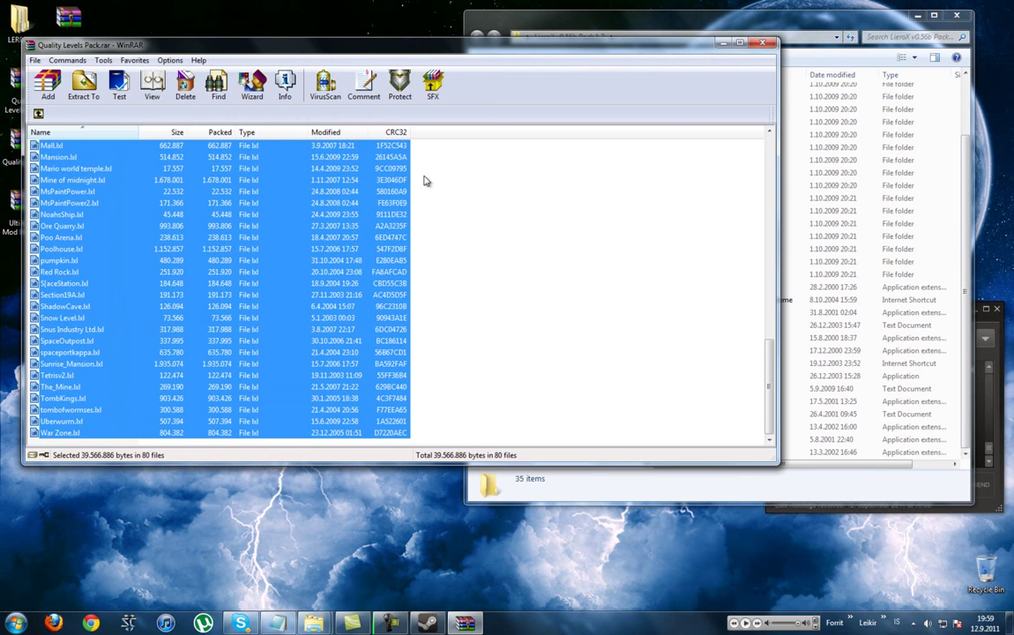
click(667, 23)
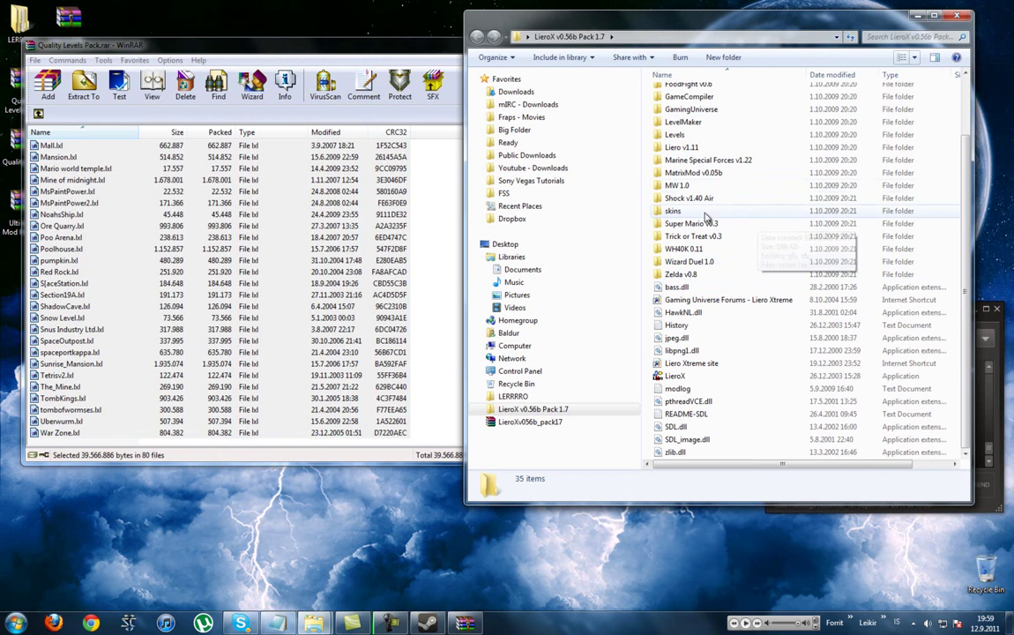
double_click(676, 135)
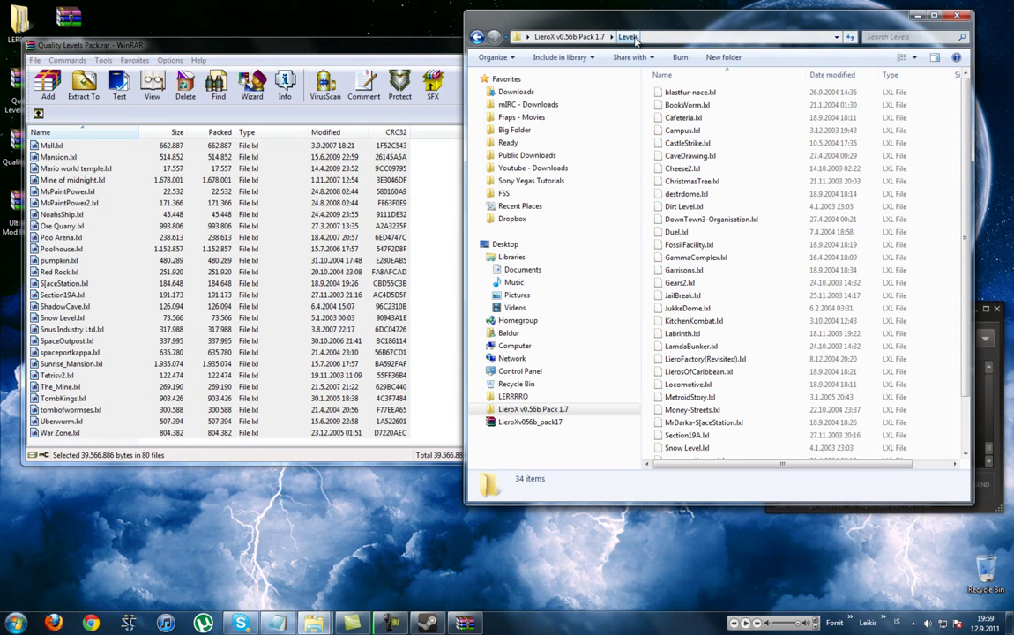
drag(351, 45, 318, 40)
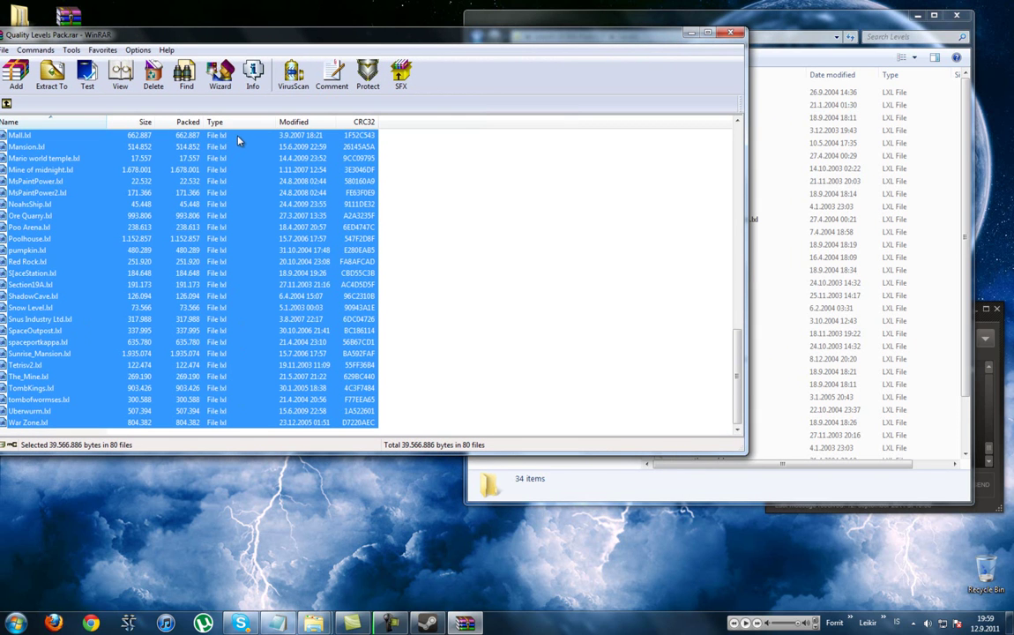
drag(237, 137, 935, 133)
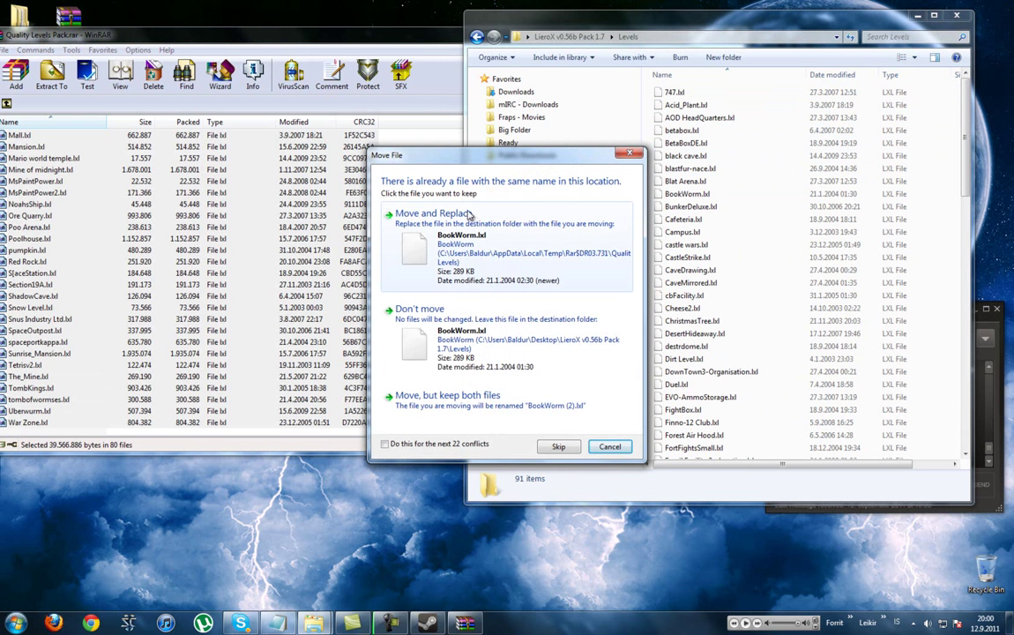
click(385, 444)
click(470, 242)
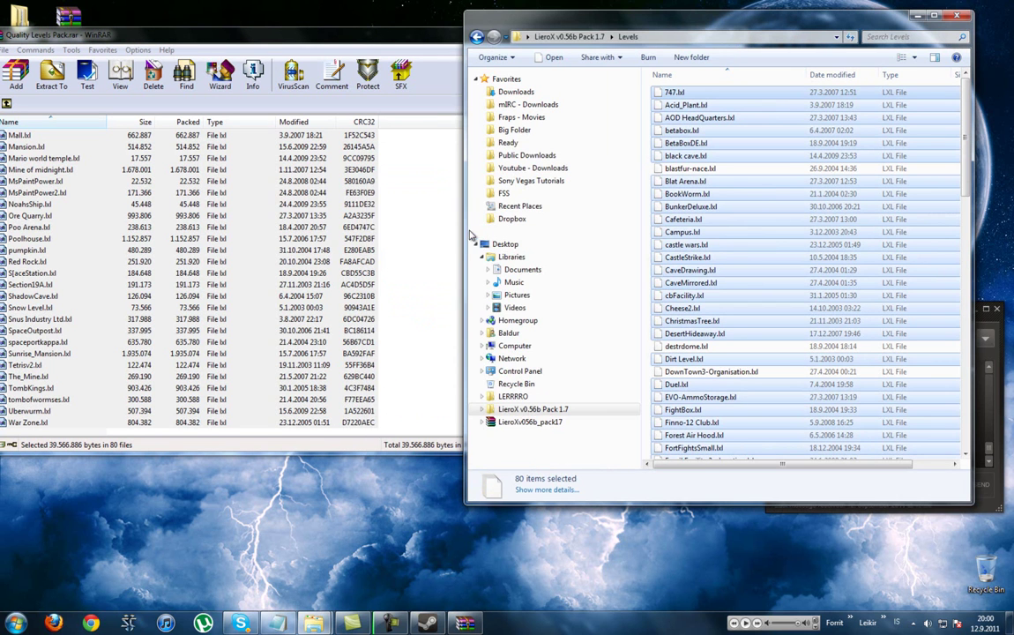
- Close the Quality Levels Pack archive and return to the LieroX v0.56b Pack 1.7 folder
click(441, 42)
click(730, 34)
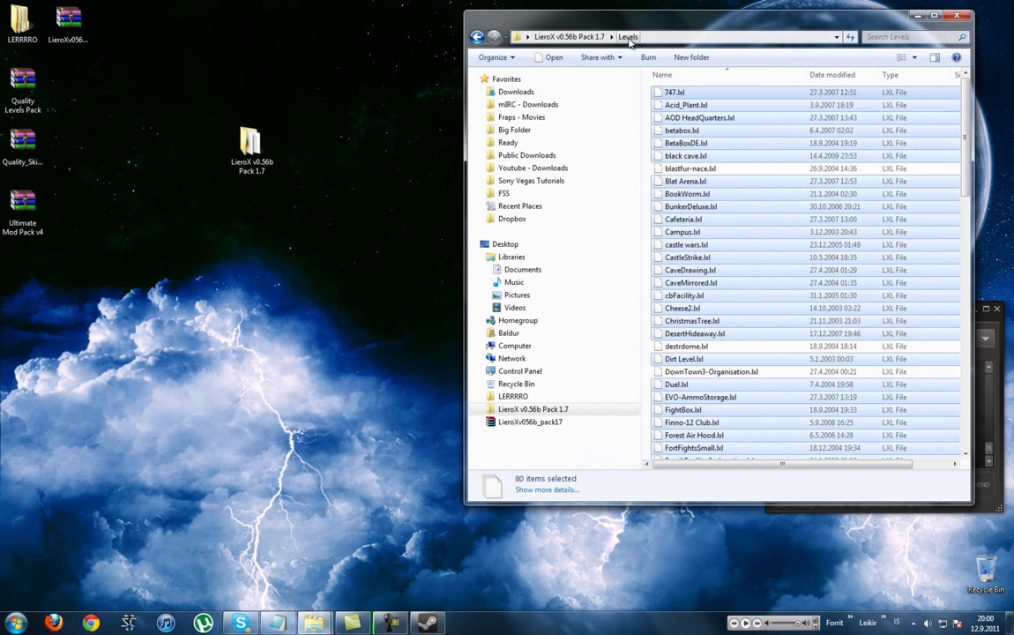
click(478, 38)
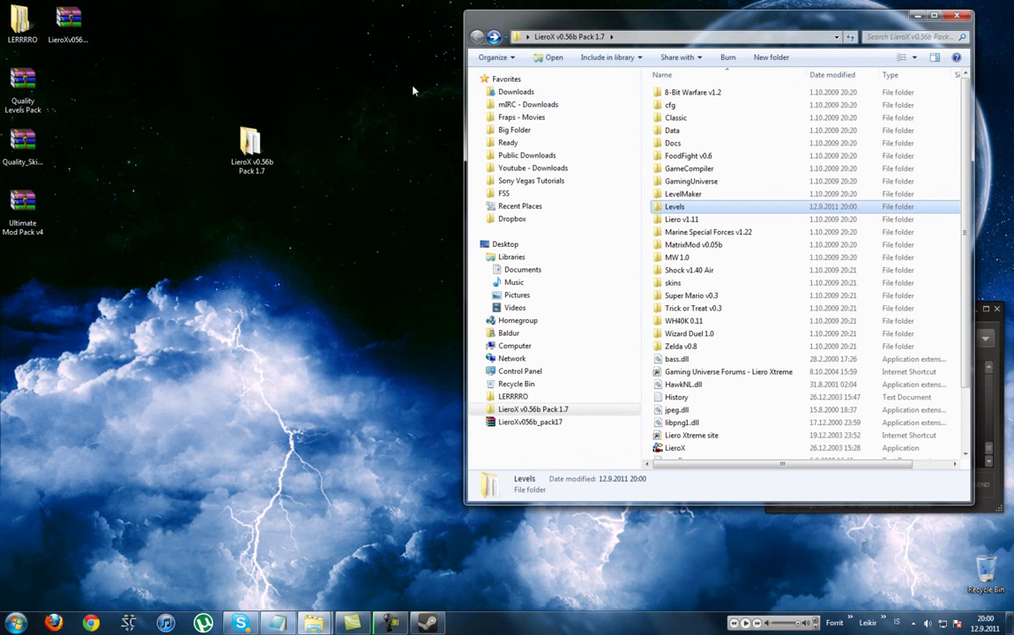
- Select all files in the Quality Skins folder of the Quality Skins Pack archive and open the game's skins folder
double_click(36, 145)
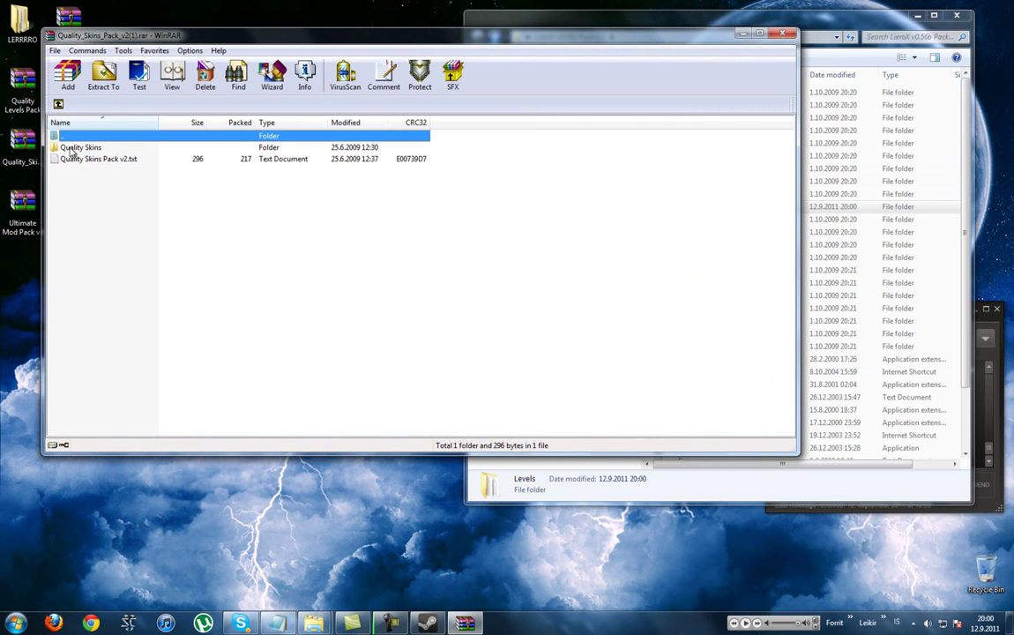
double_click(71, 148)
drag(461, 147, 146, 487)
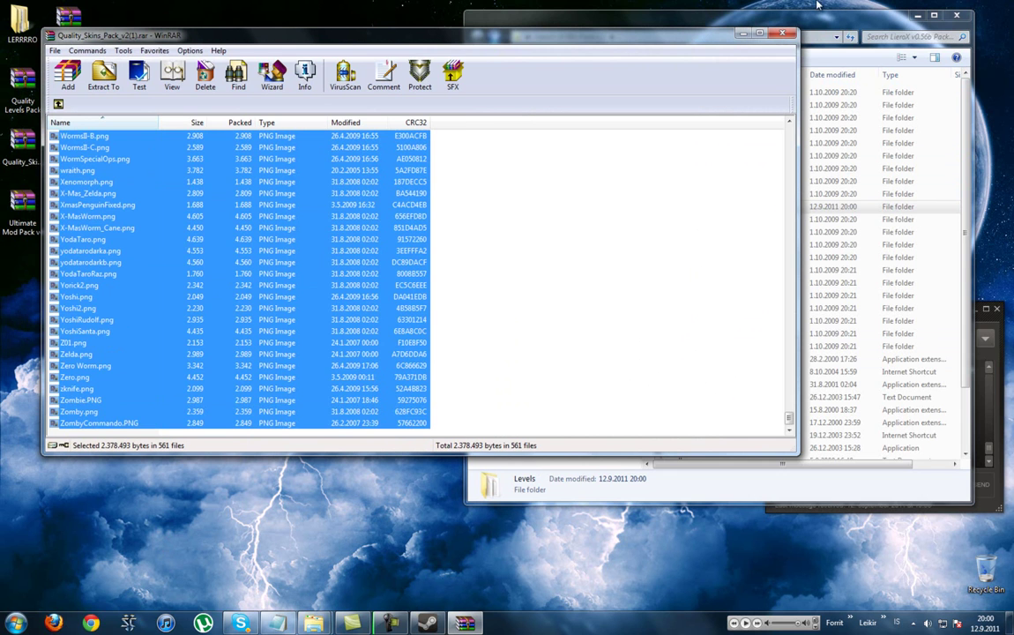
click(819, 18)
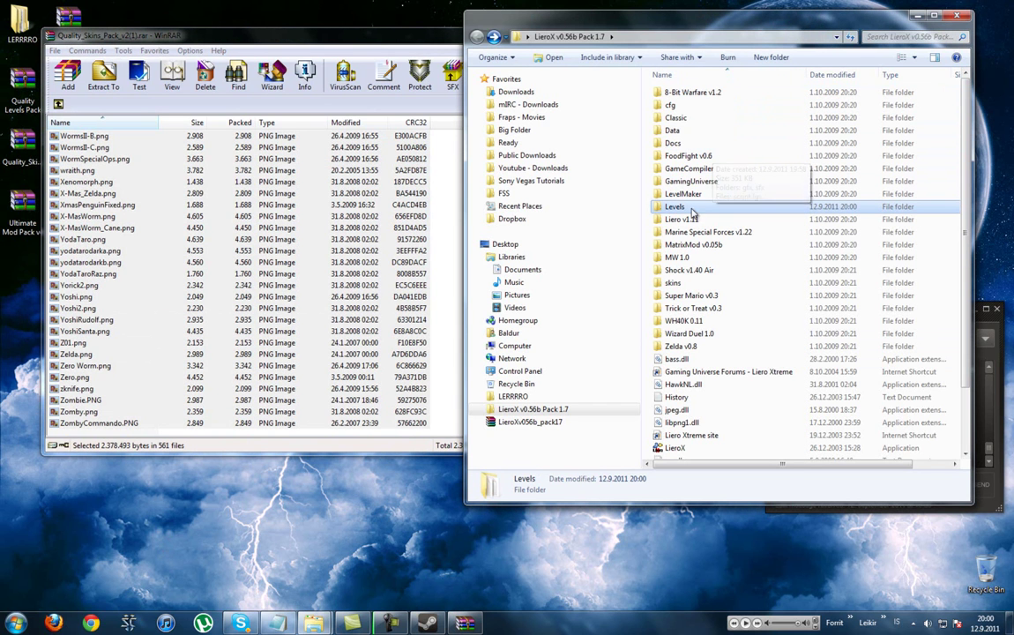
double_click(688, 288)
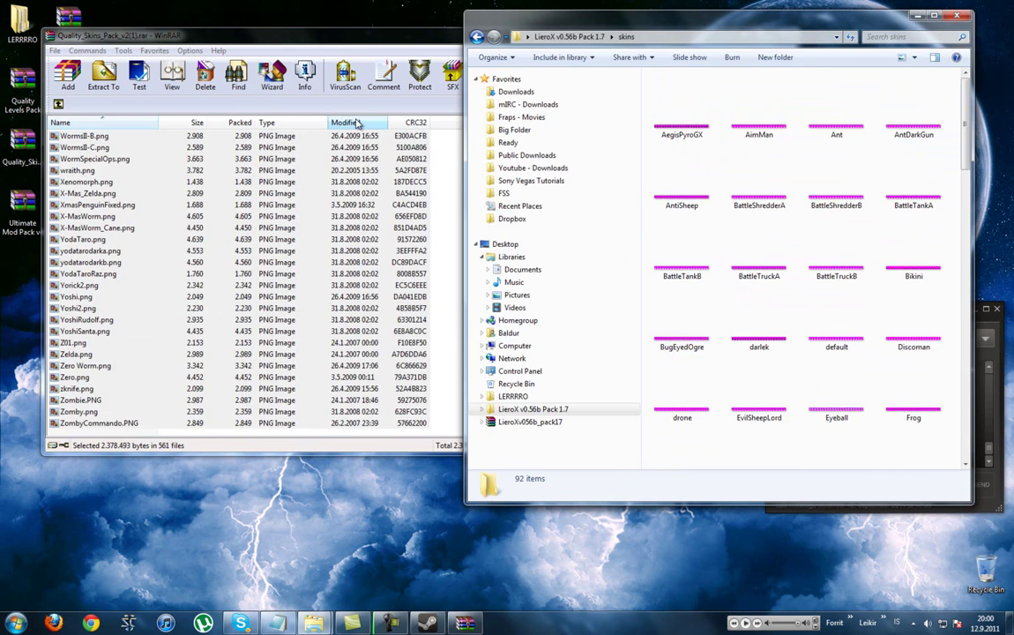
- Extract the selected skin files into the game's skins folder, replacing existing files for every conflict
click(296, 35)
drag(285, 129, 877, 101)
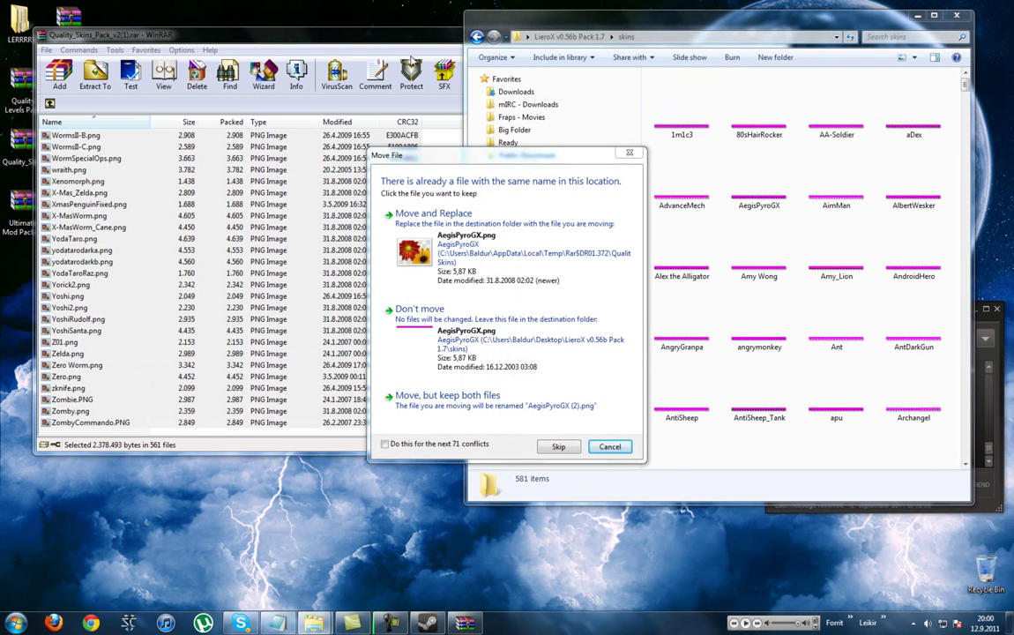
click(386, 445)
click(420, 213)
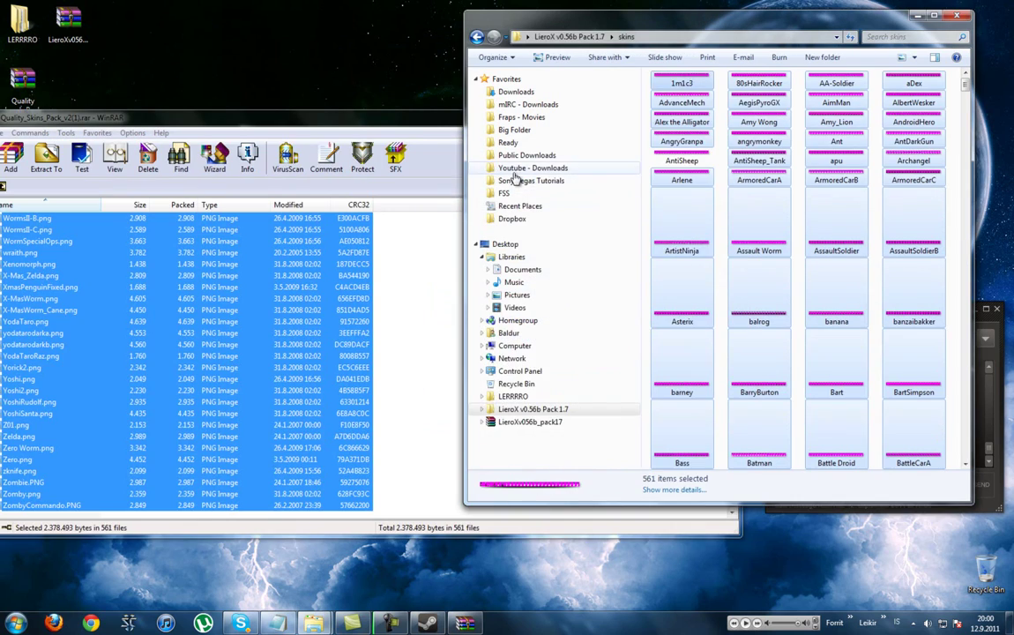
- Close the Quality Skins Pack archive and return to the LieroX v0.56b Pack 1.7 folder
drag(417, 119, 445, 90)
click(755, 89)
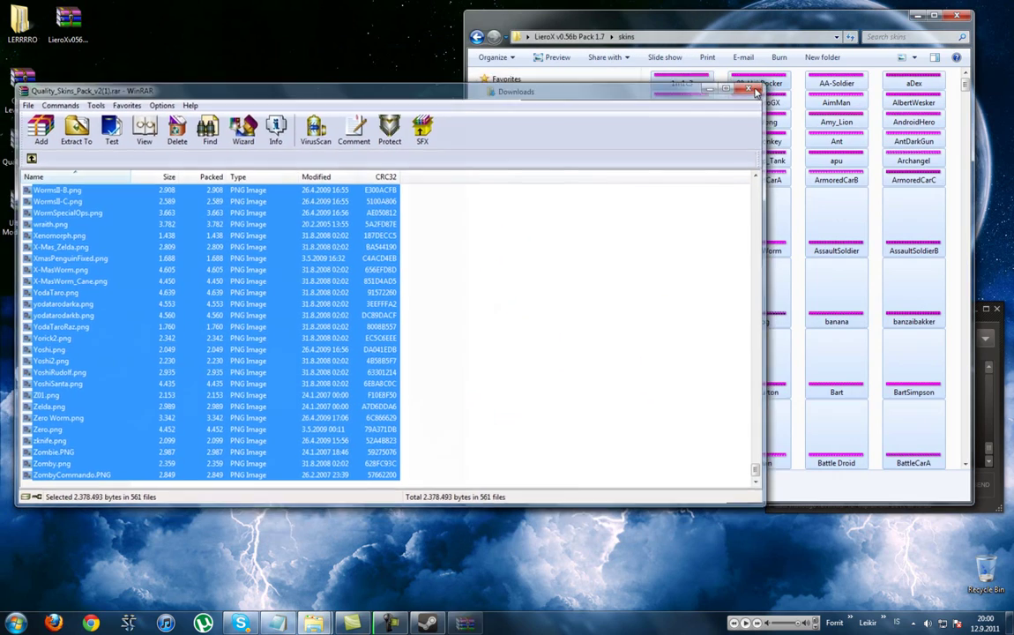
click(750, 90)
click(477, 36)
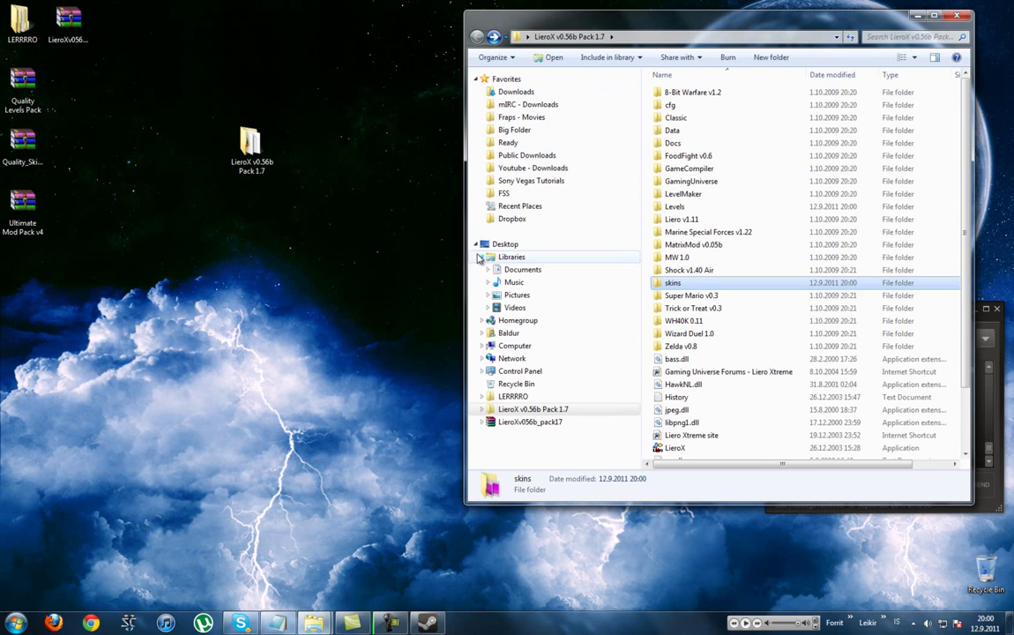
- Try Content view for the game folder, and switch its contents to large icons
click(916, 58)
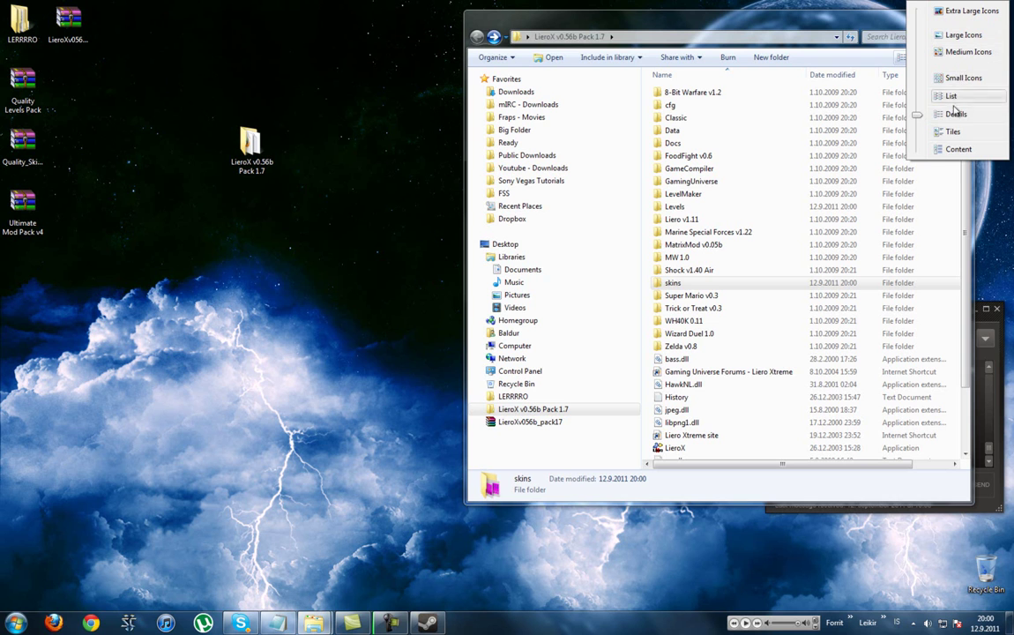
click(953, 149)
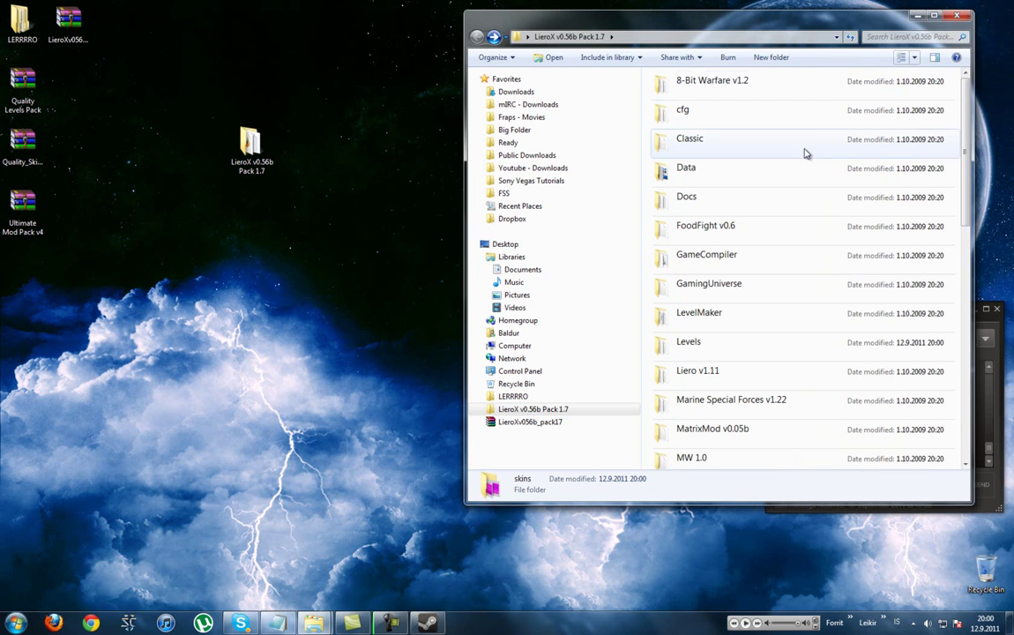
click(914, 59)
click(948, 36)
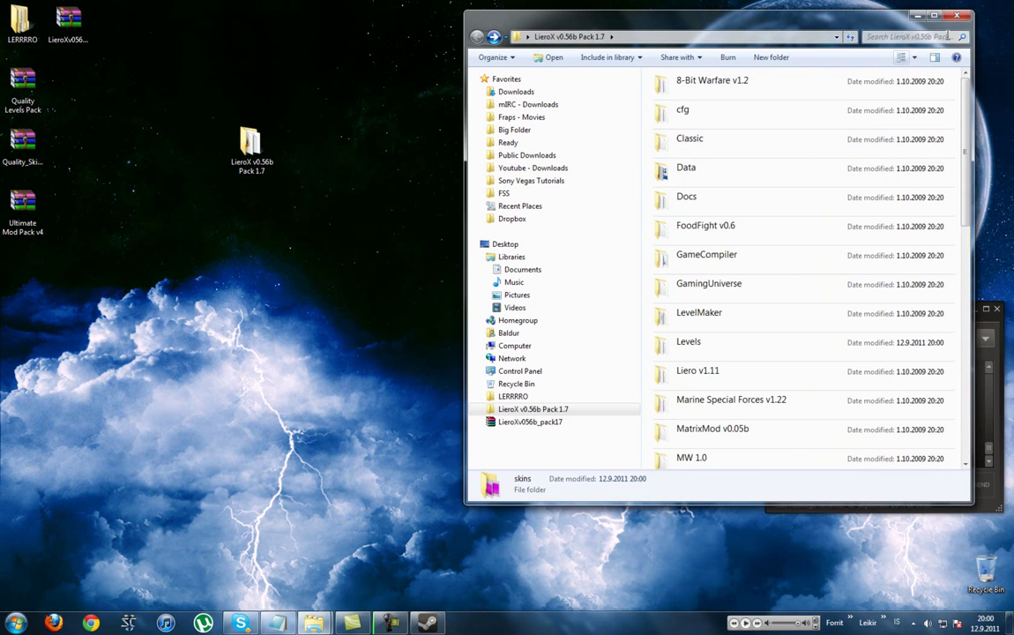
key(ctrl+shift+2)
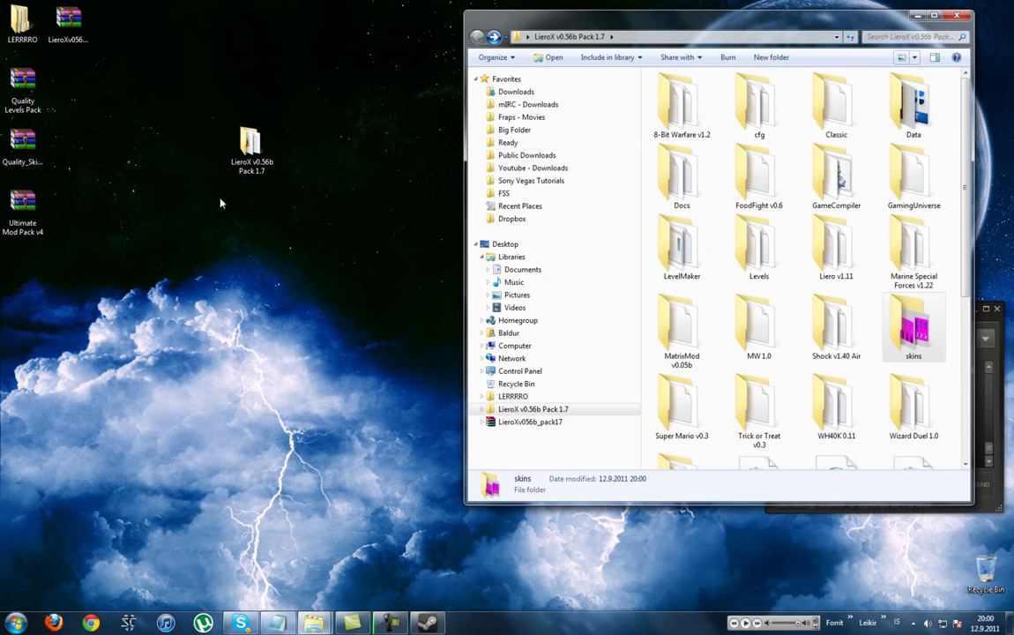
- Open the Ultimate Mod Pack v4 archive and select all mod folders inside its Mods folder
double_click(24, 218)
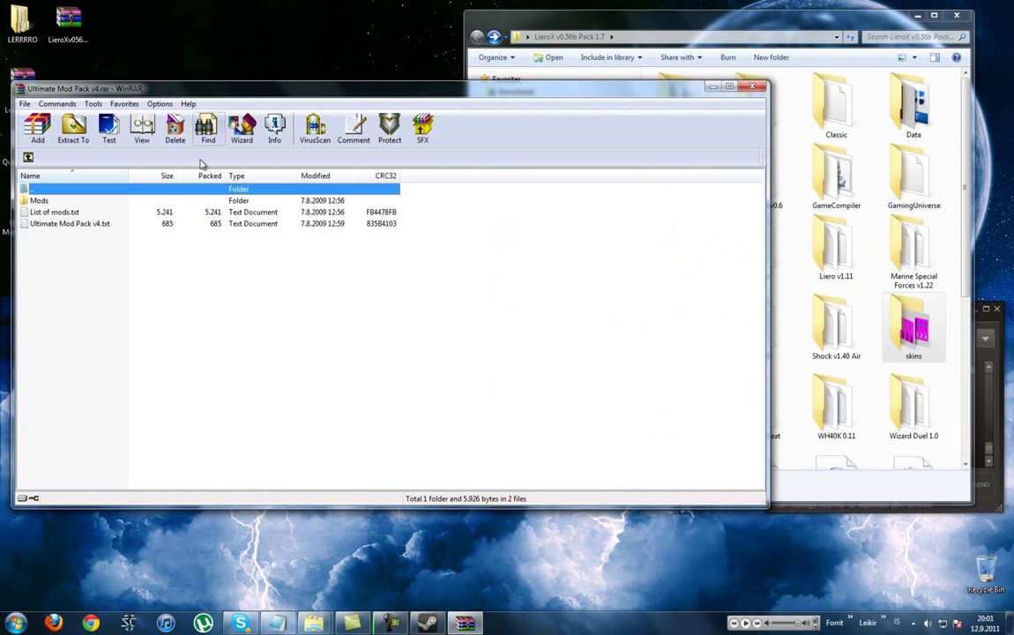
double_click(45, 202)
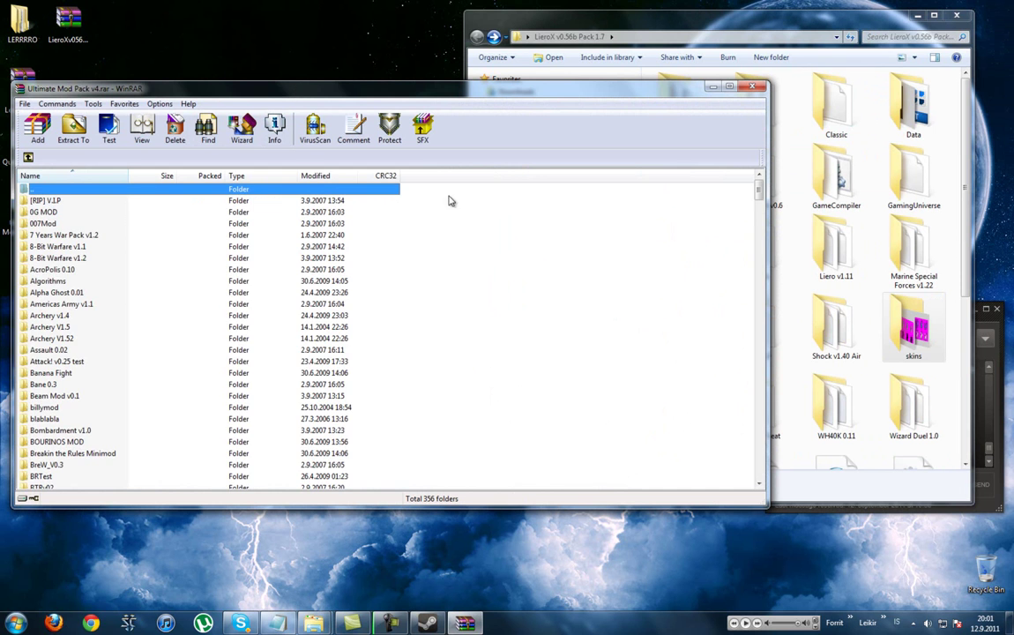
drag(488, 197, 100, 632)
drag(99, 487, 99, 487)
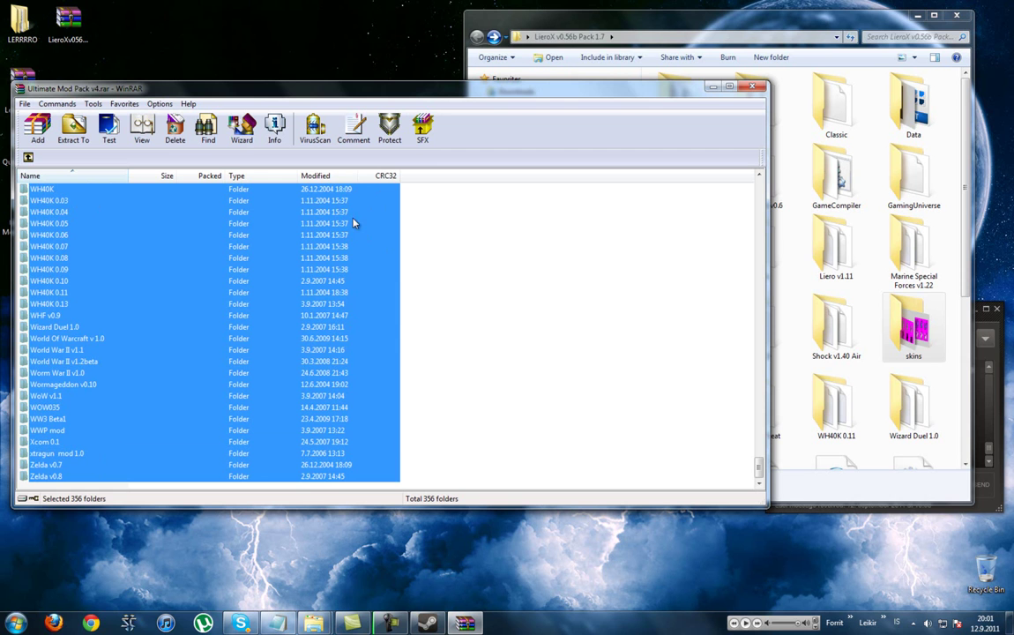
- Bring the game folder window in front of the mod archive and show its contents in Details view
drag(581, 27, 574, 27)
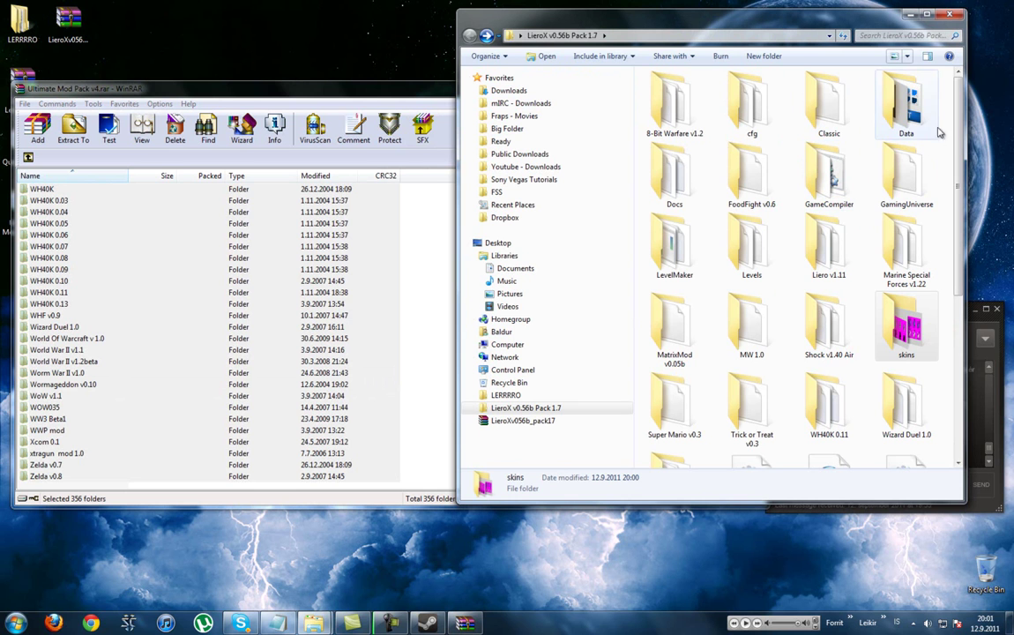
click(911, 59)
click(926, 148)
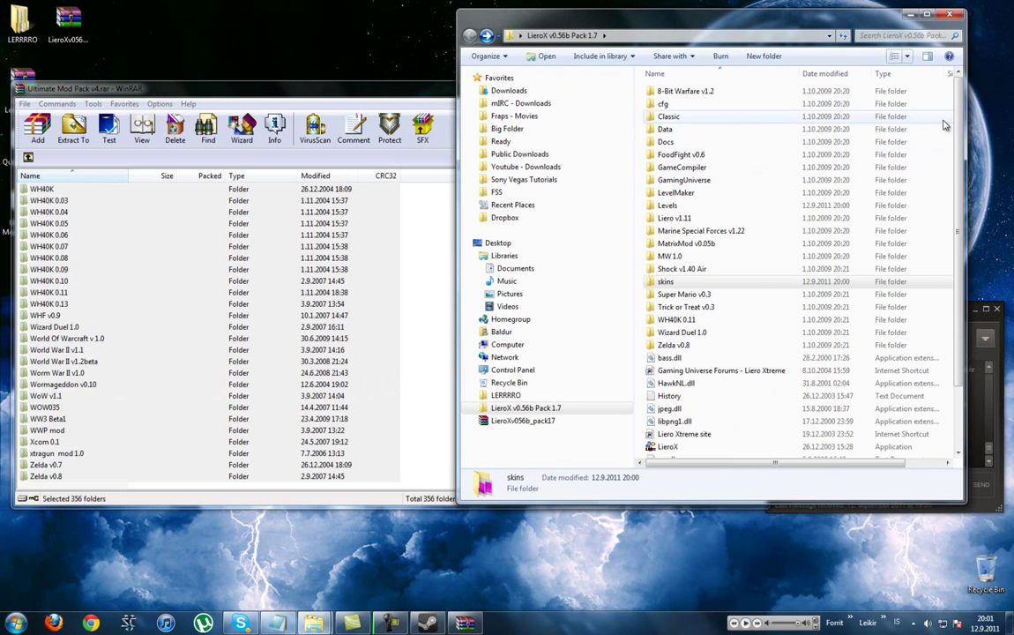
- Close the game folder, the Ultimate Mod Pack v4 archive and the chat window
click(948, 16)
click(756, 96)
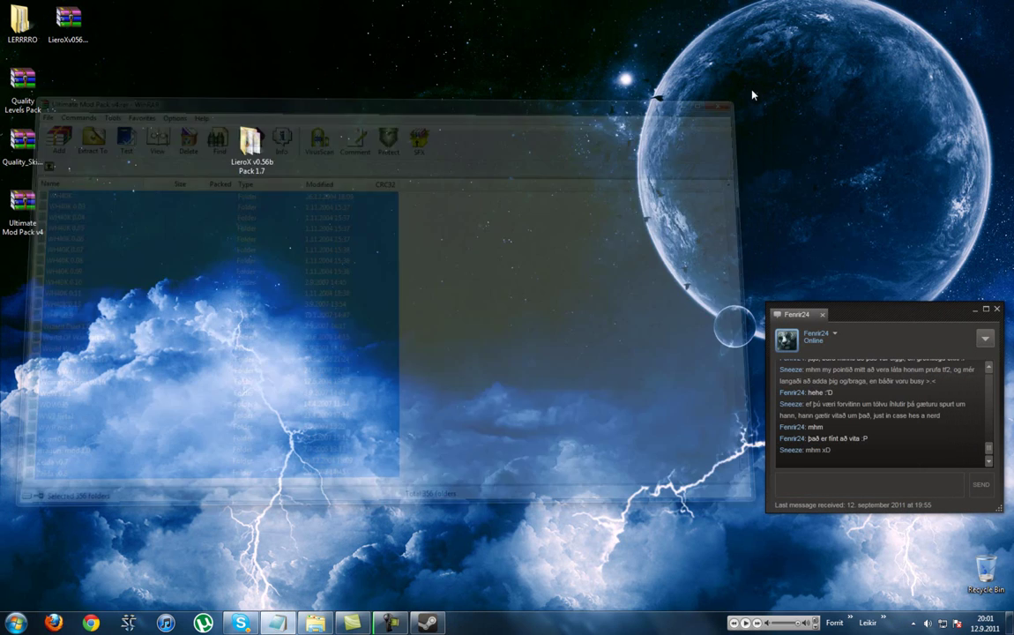
click(998, 309)
- Delete the LieroX v0.56b Pack 1.7 folder from the desktop
drag(396, 50, 189, 228)
key(Delete)
key(Escape)
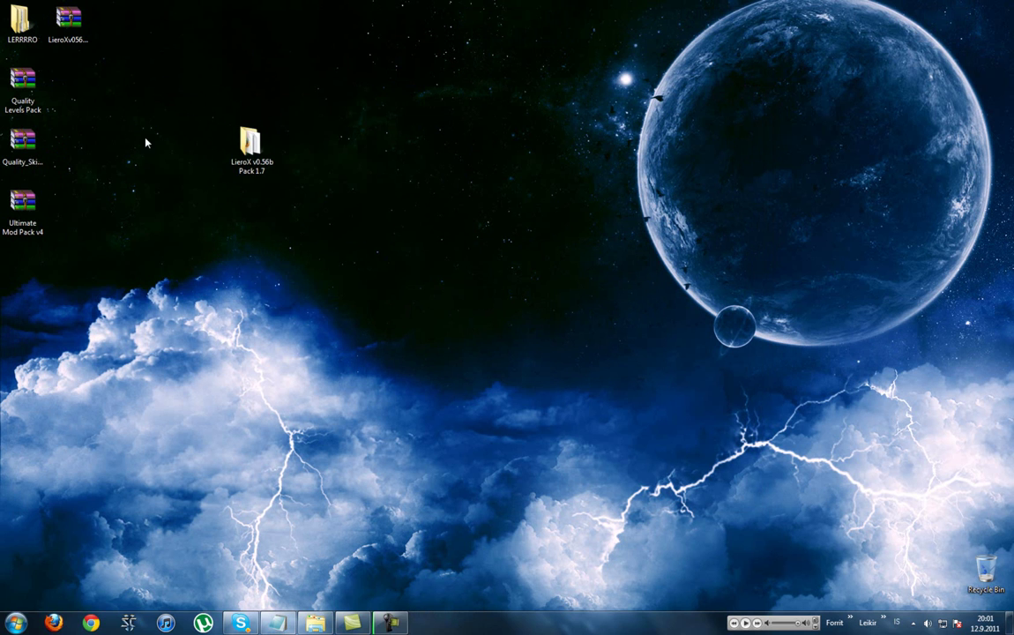
- Examine the mod folders in the LieroX v0.56b Pack 1.7 folder inside LERRRRO, and close the window
double_click(37, 29)
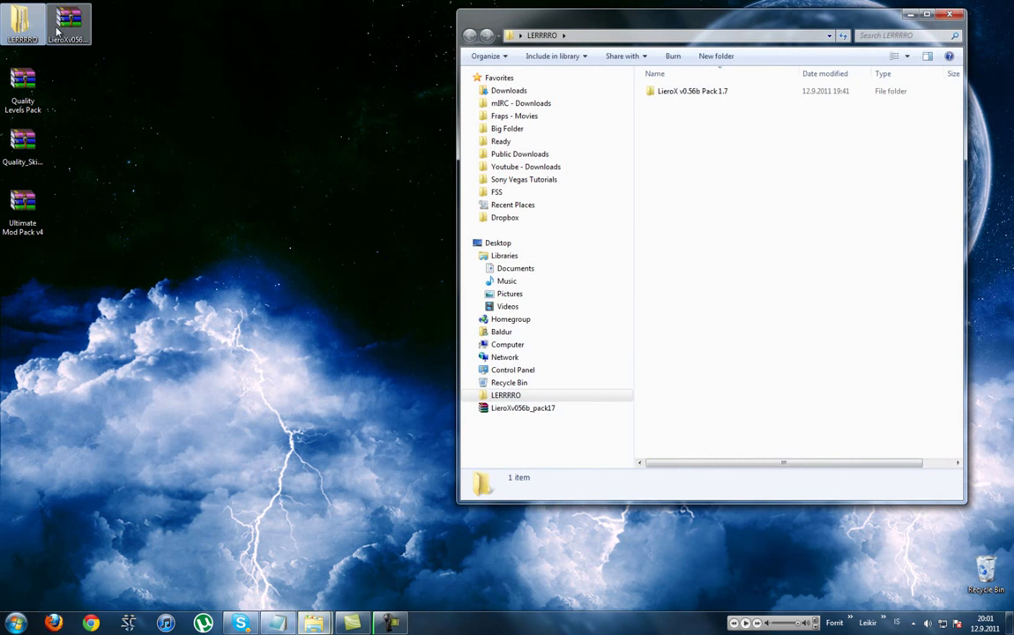
double_click(678, 90)
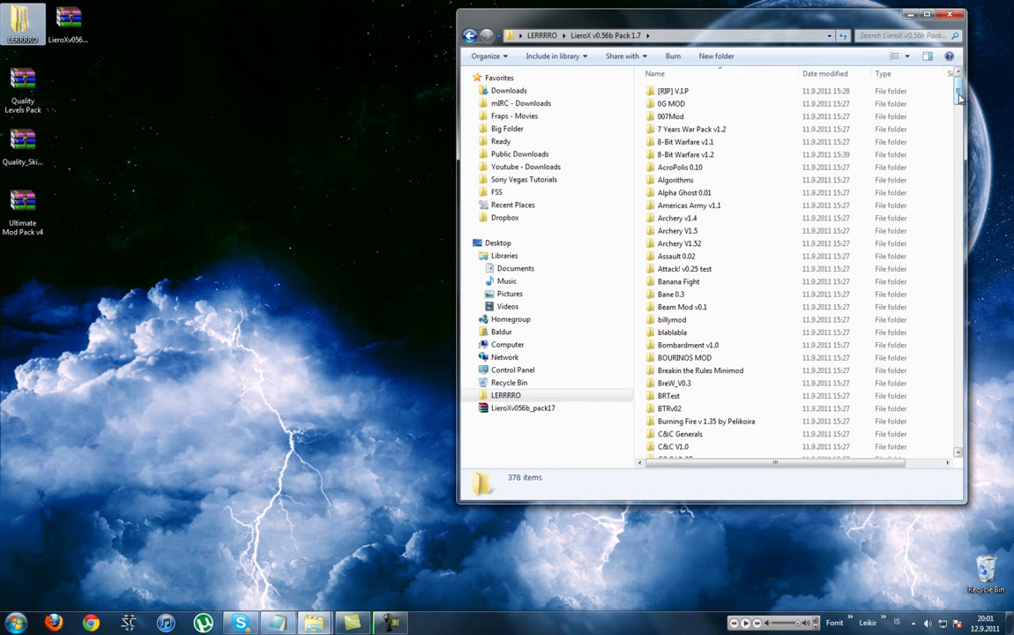
drag(960, 97, 958, 121)
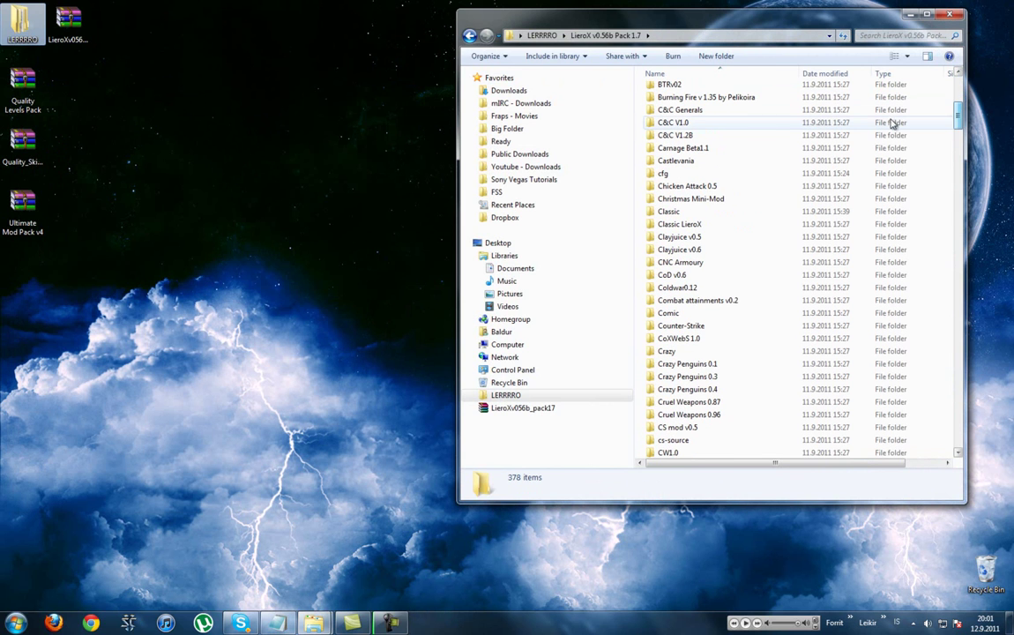
click(690, 188)
scroll(691, 195, down, 3)
click(691, 174)
scroll(691, 181, down, 3)
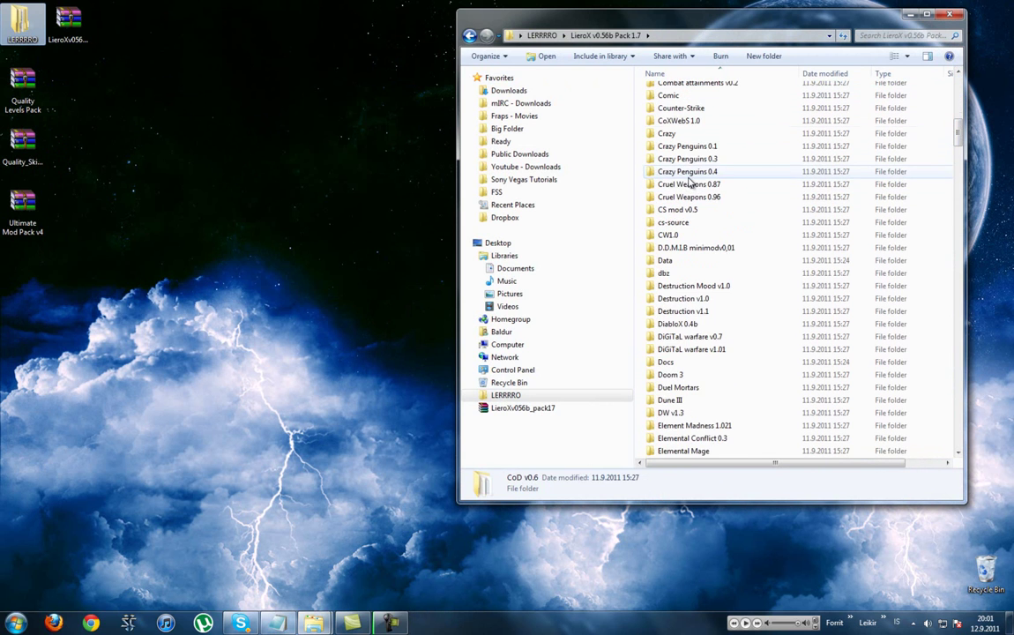
click(689, 176)
scroll(692, 179, down, 3)
click(697, 173)
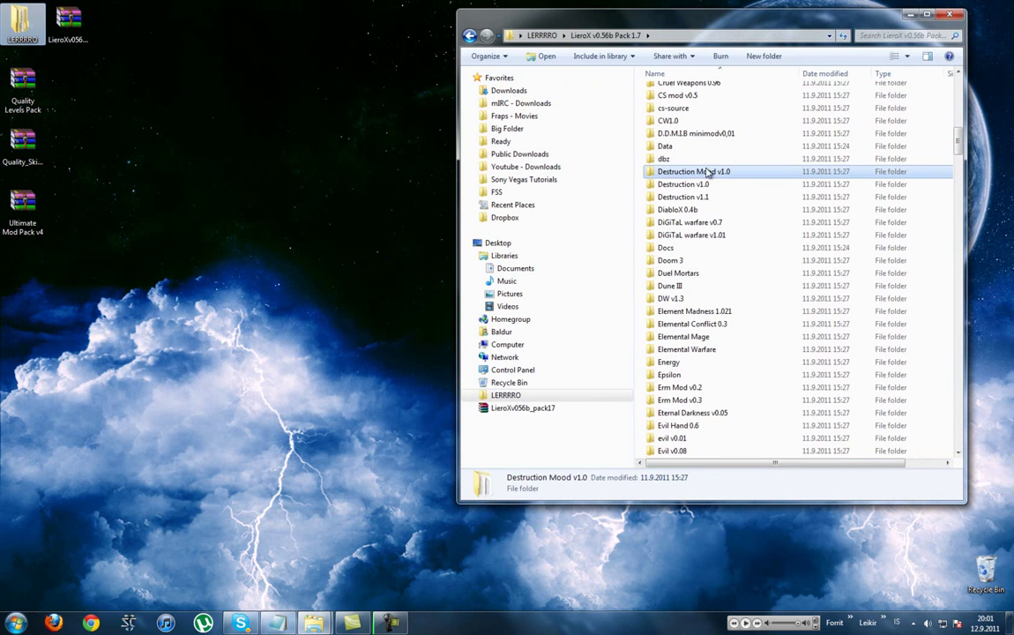
click(950, 14)
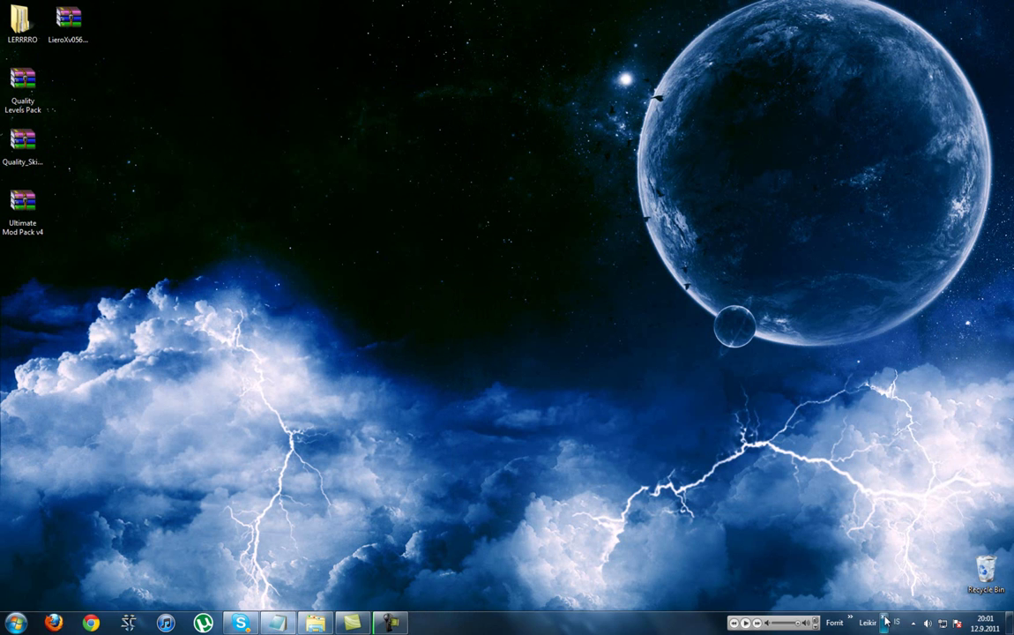
- Launch Liero Xtreme from the LieroX shortcut in the Flash games folder
click(886, 622)
mouse_move(900, 604)
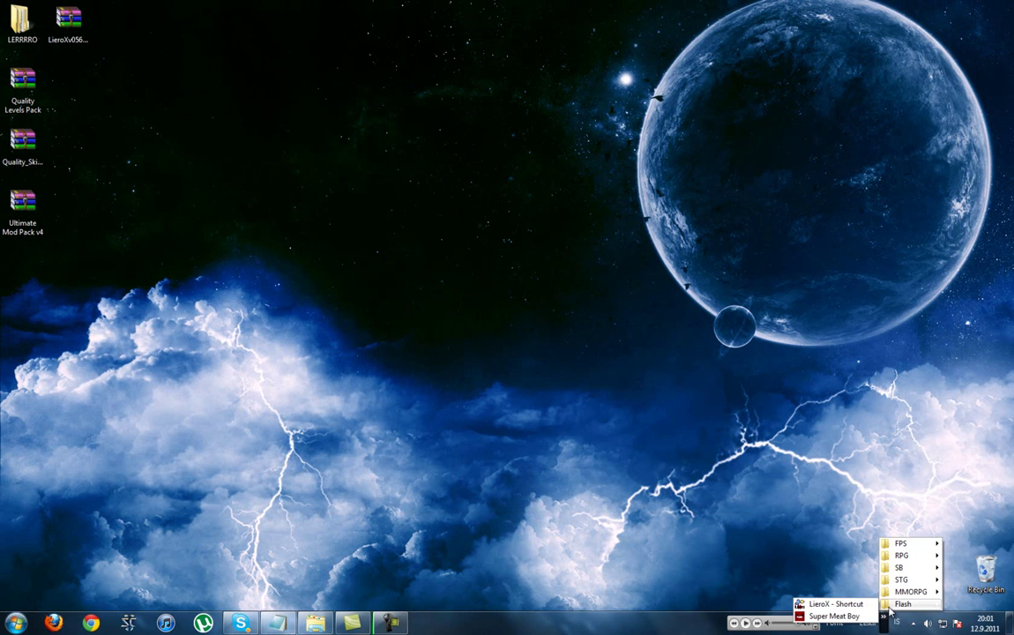
click(822, 605)
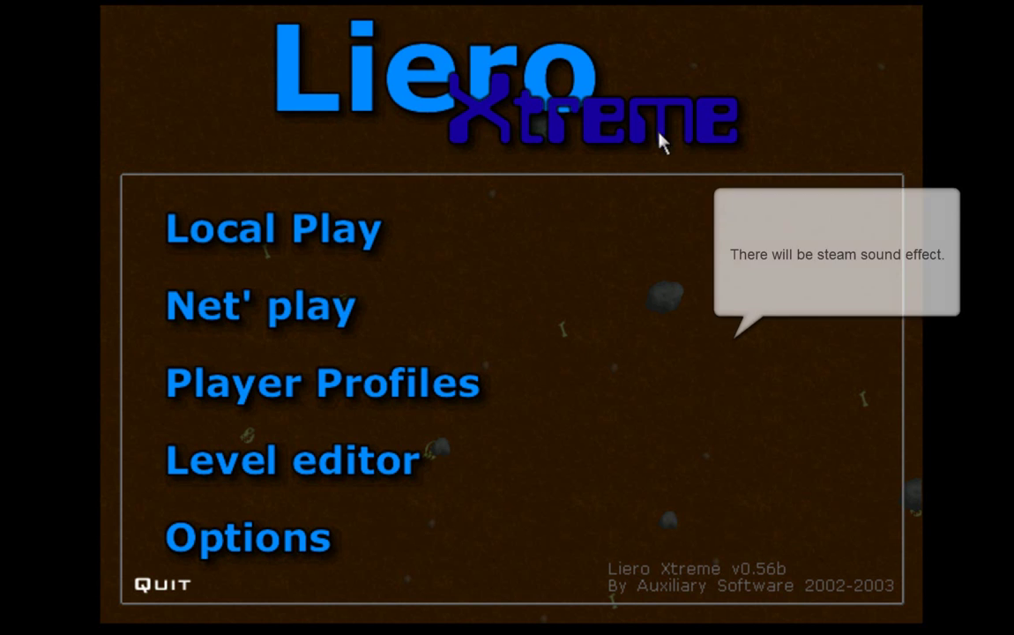
- Review the game's Controls, Game and System options, and return to the main menu
click(262, 537)
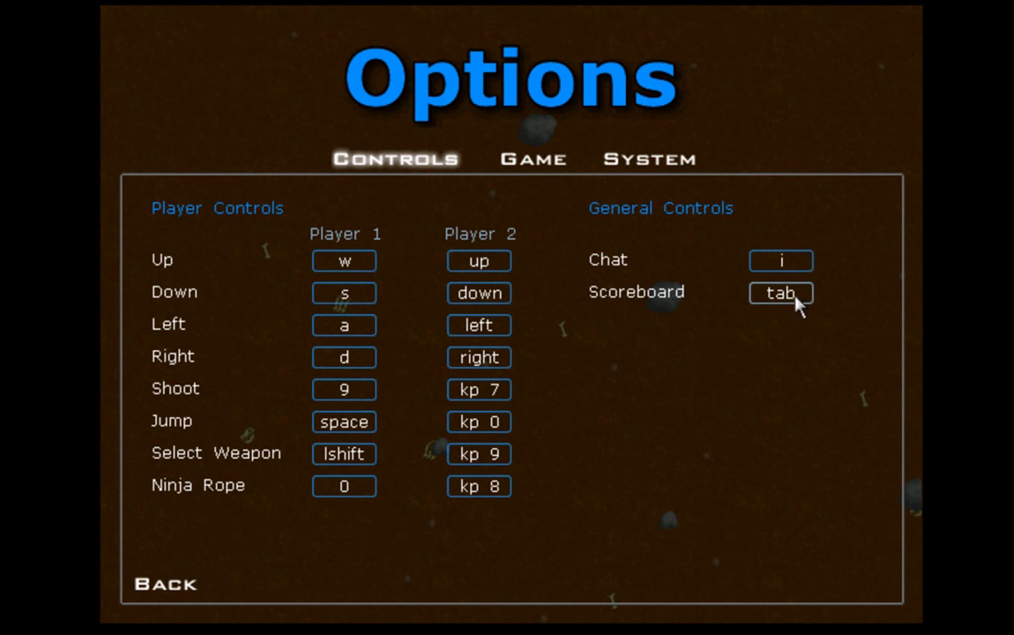
click(534, 163)
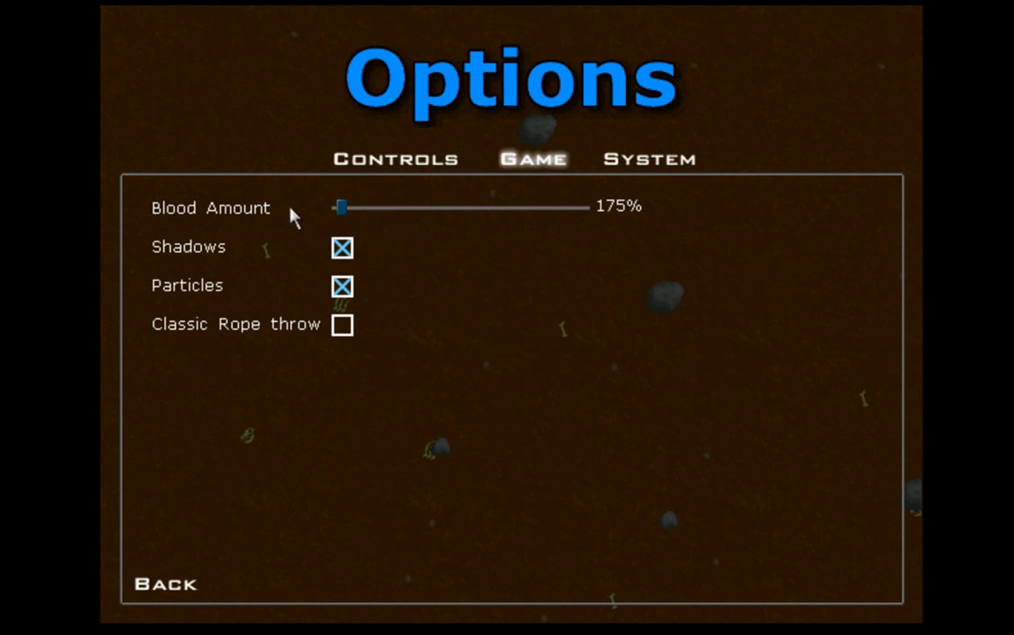
mouse_move(343, 211)
mouse_down()
mouse_move(592, 211)
mouse_move(343, 214)
mouse_up()
click(660, 163)
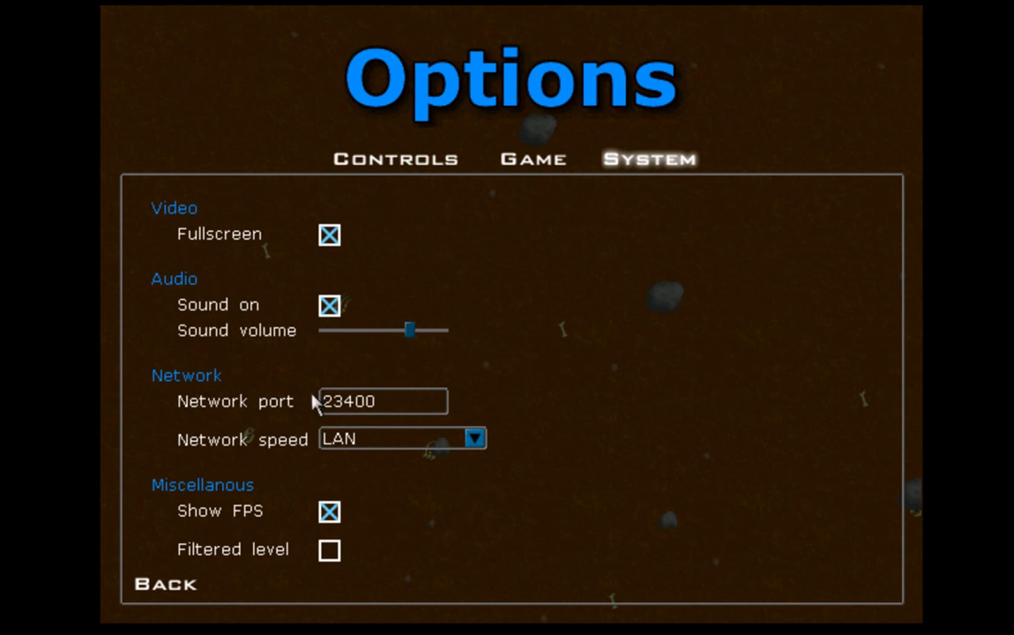
click(161, 586)
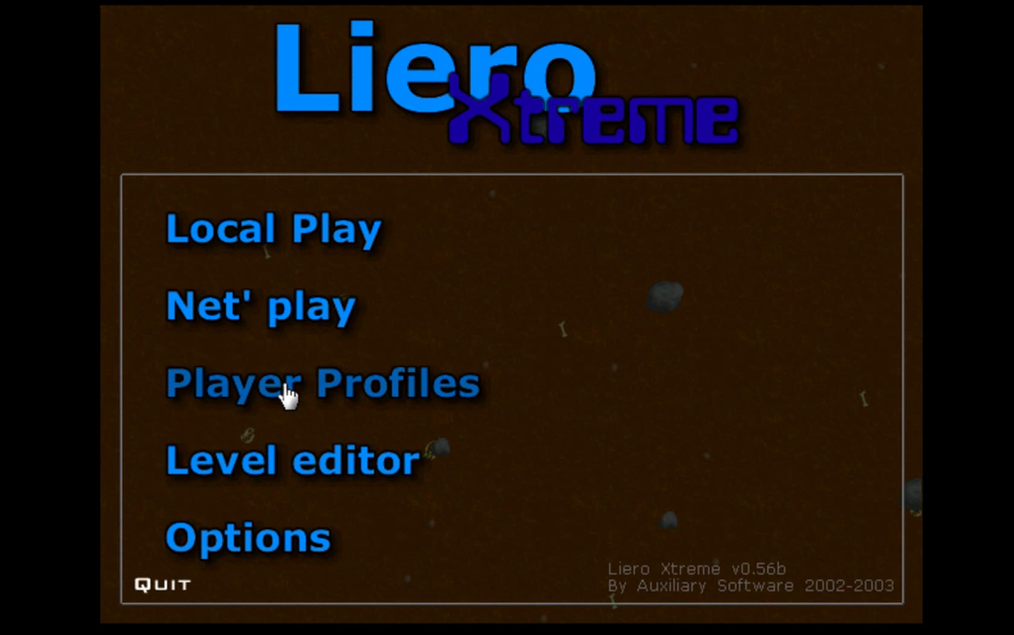
- Start a new player profile named Noob with the type Human
click(316, 401)
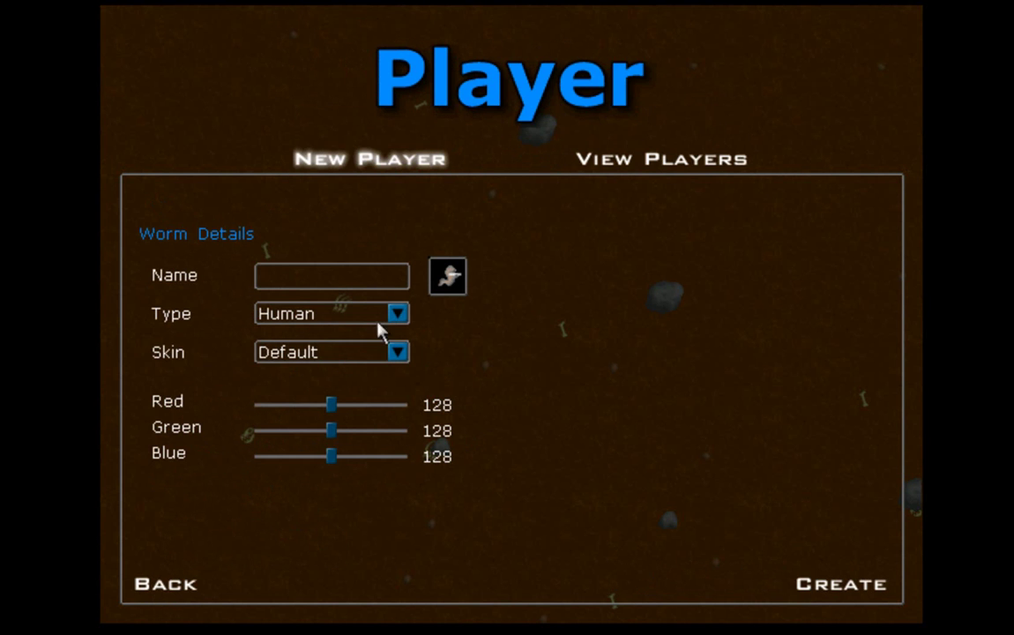
click(329, 267)
text(Noob)
click(396, 311)
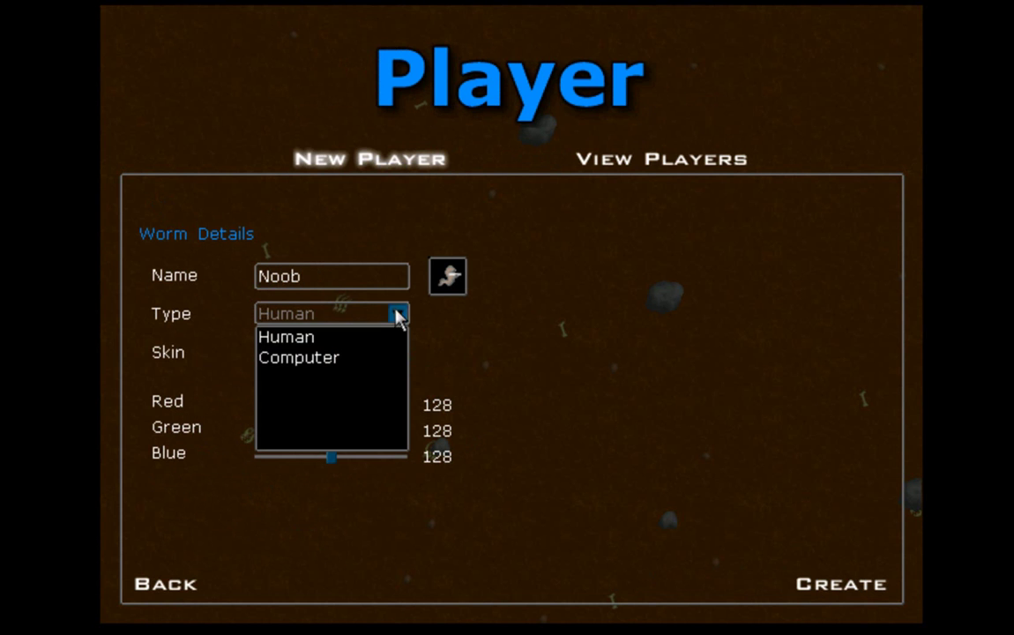
click(391, 331)
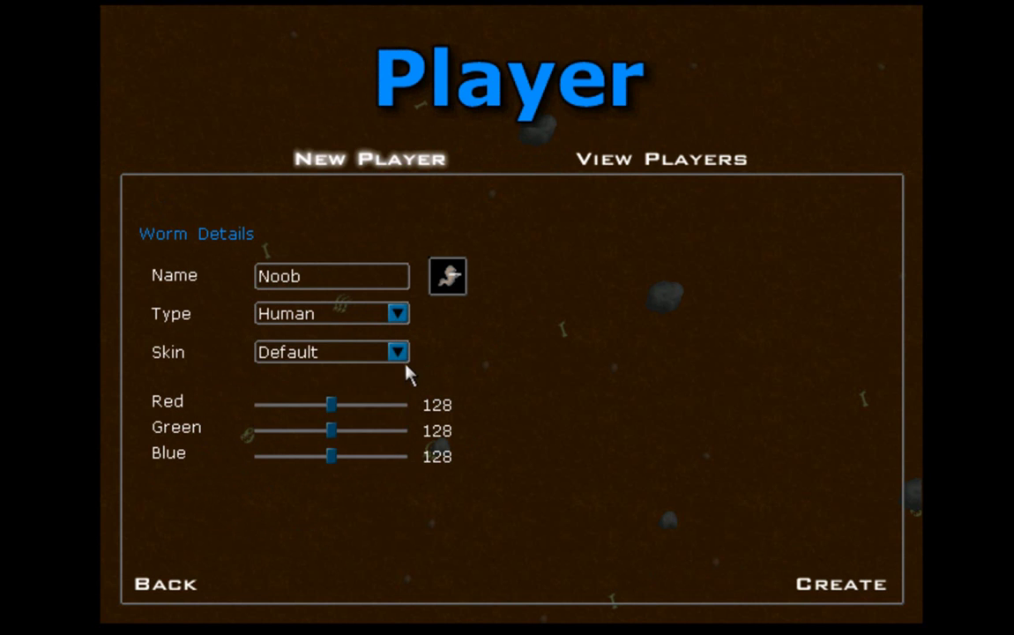
- Try the demon v.2, PoleDancer and Pizza skins on the new player
click(400, 352)
click(459, 298)
click(399, 353)
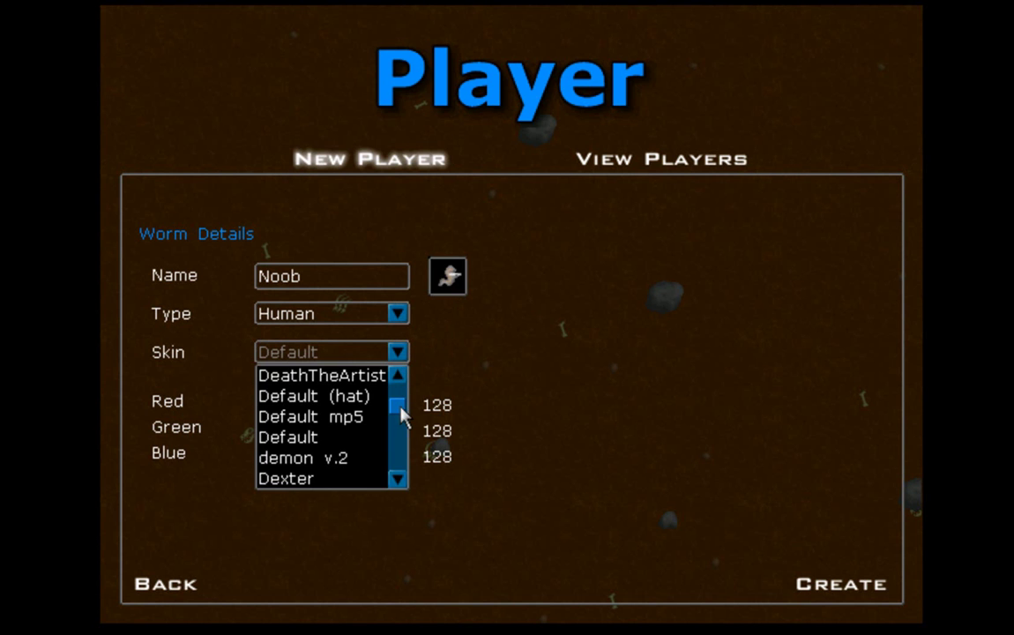
click(304, 456)
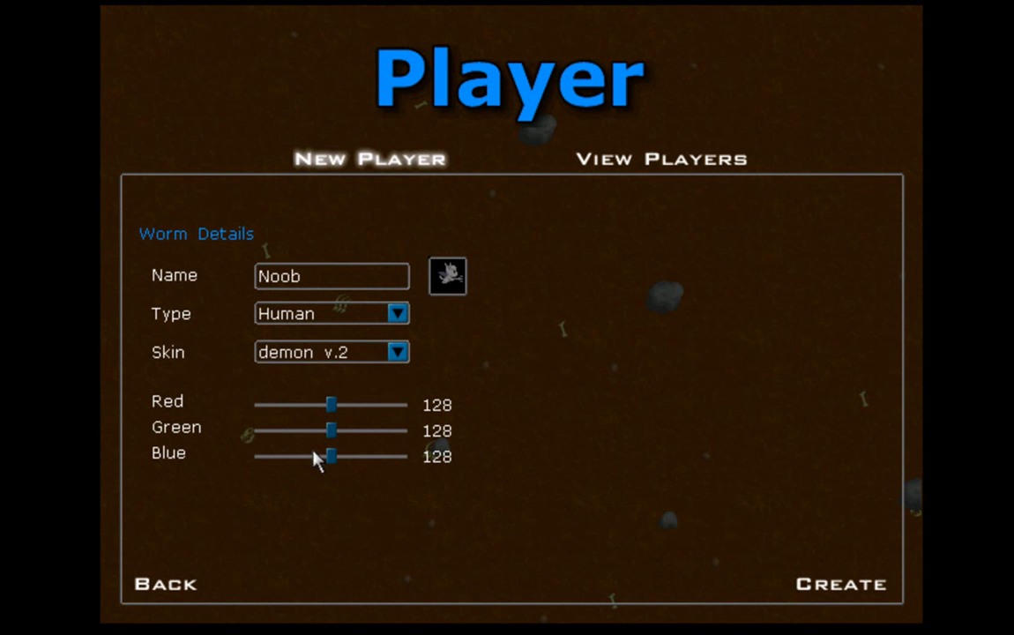
click(399, 353)
scroll(401, 426, down, 10)
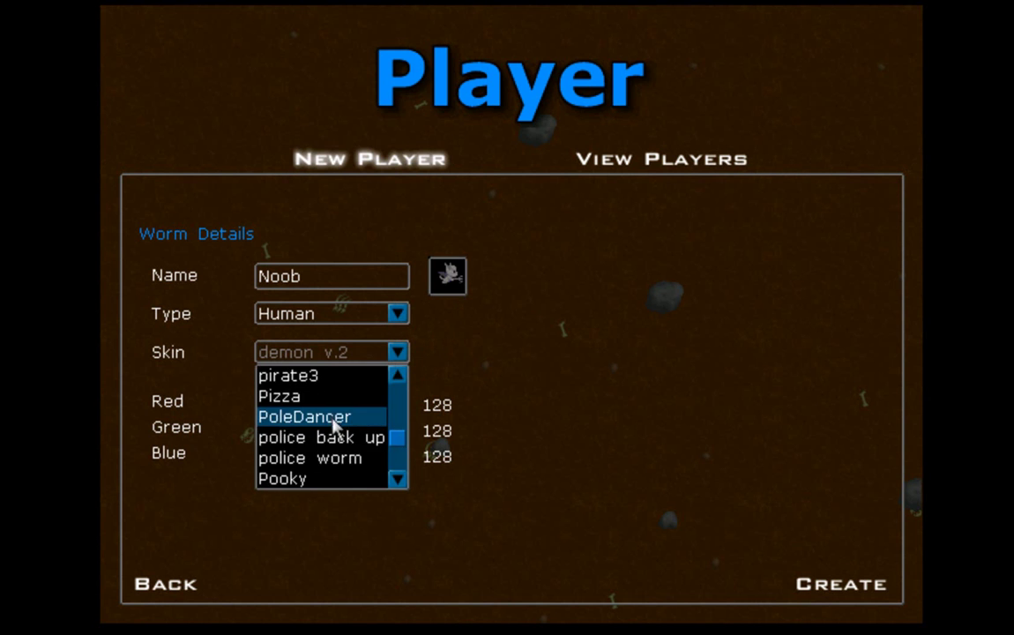
click(335, 417)
click(399, 353)
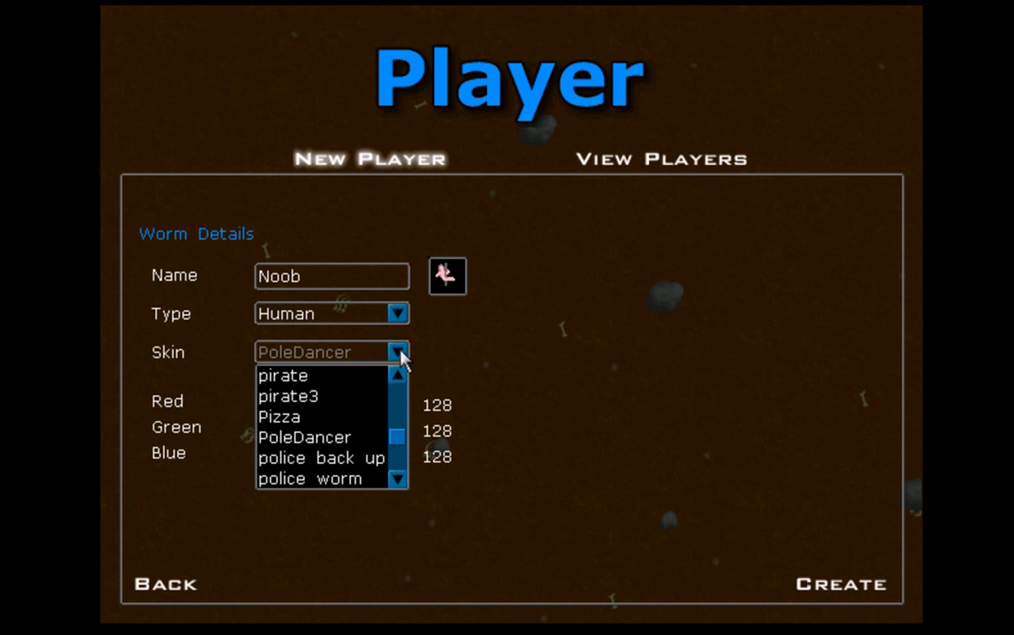
click(353, 420)
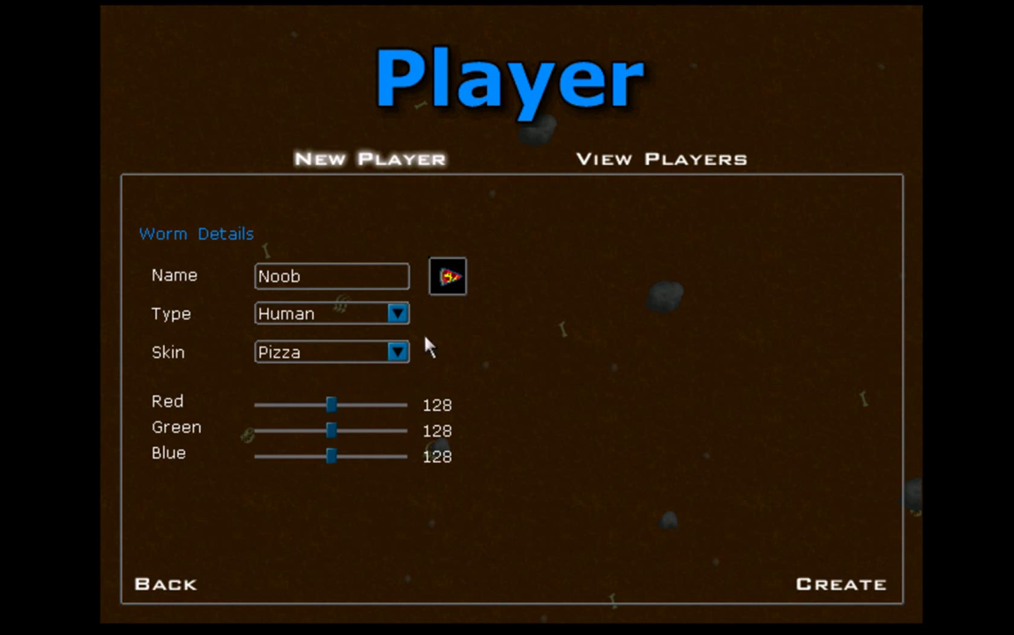
- Set the player's red, green and blue colour values to 255, keeping the type Human
drag(331, 404, 430, 399)
drag(331, 432, 451, 431)
drag(332, 456, 398, 432)
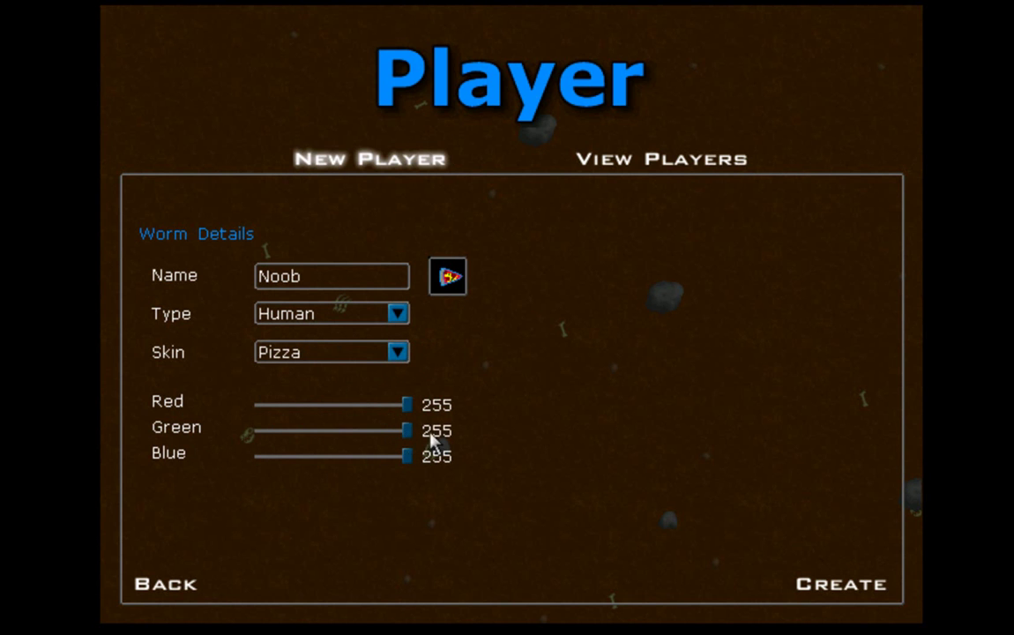
click(400, 316)
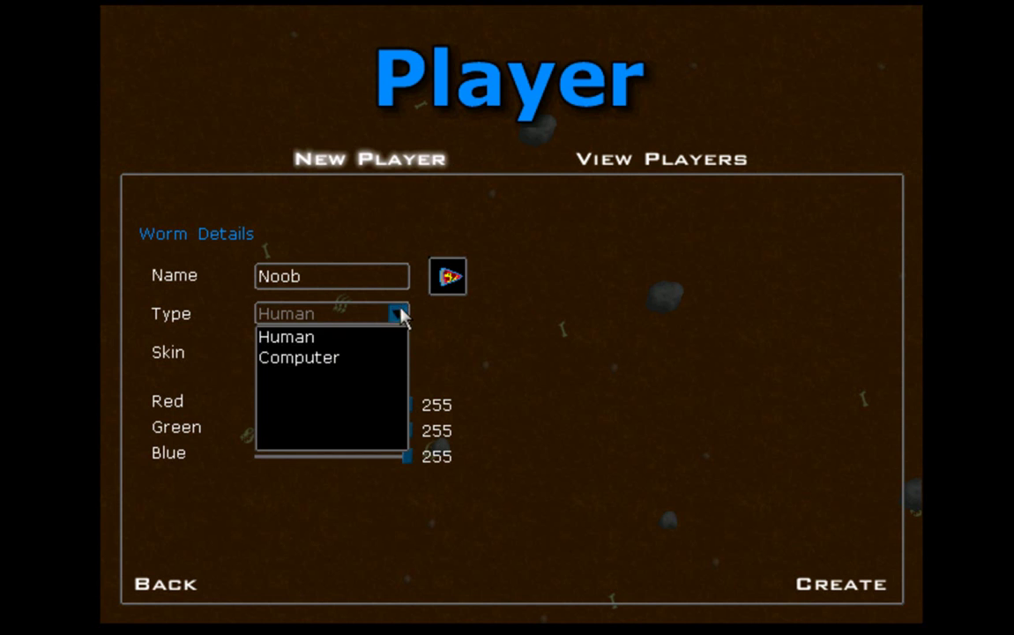
click(400, 342)
- Give the player the pirate3 skin with red 116, green 229 and blue 88, and create the profile
click(398, 353)
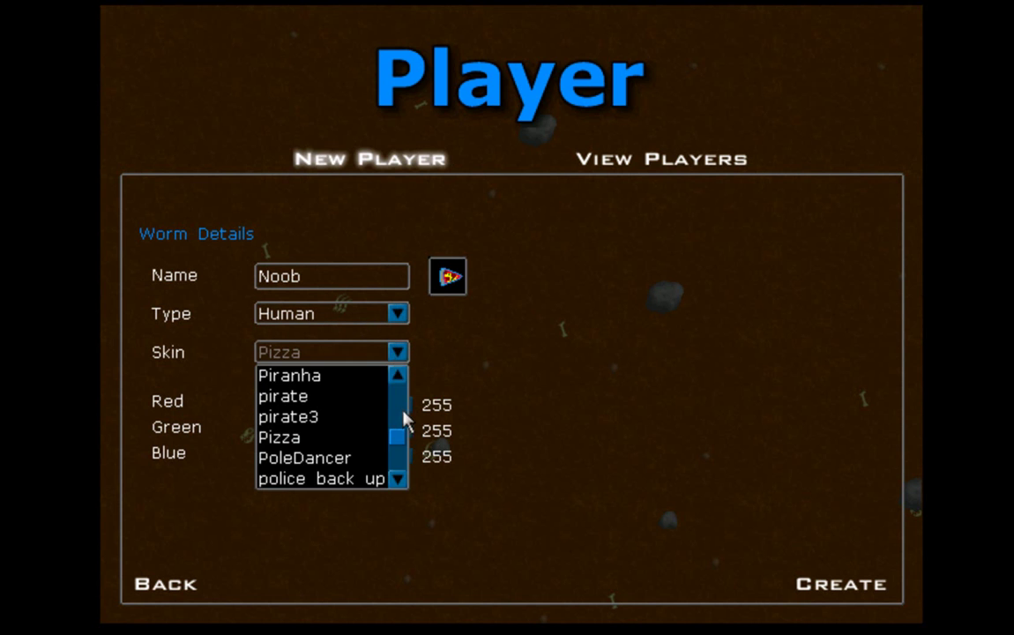
click(335, 415)
drag(407, 404, 324, 404)
drag(407, 430, 321, 431)
drag(406, 457, 390, 431)
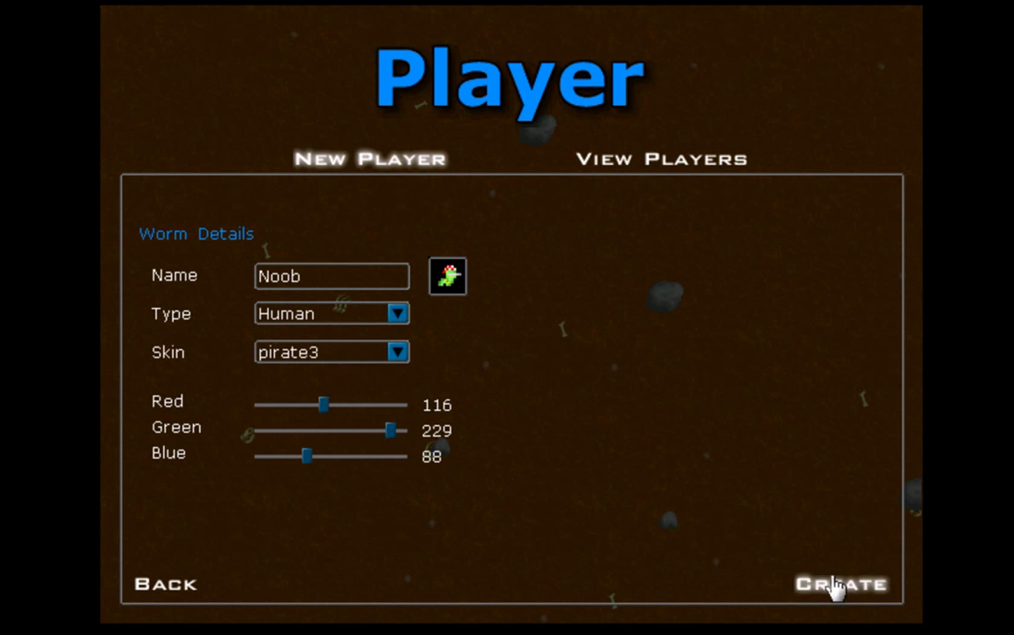
click(876, 589)
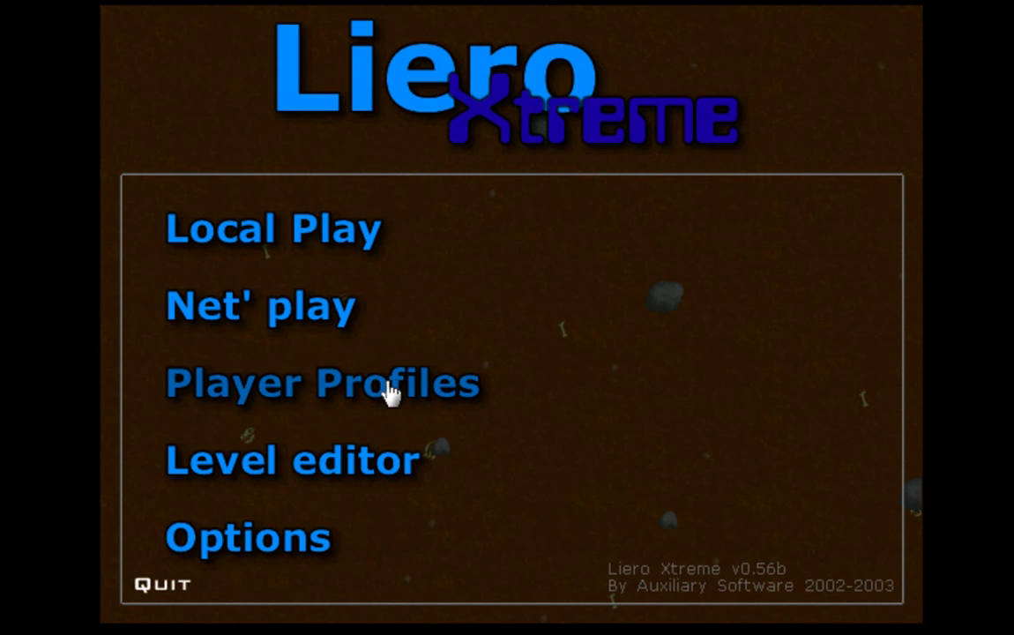
- Review the Internet, LAN and Host pages of the network play screen
click(243, 319)
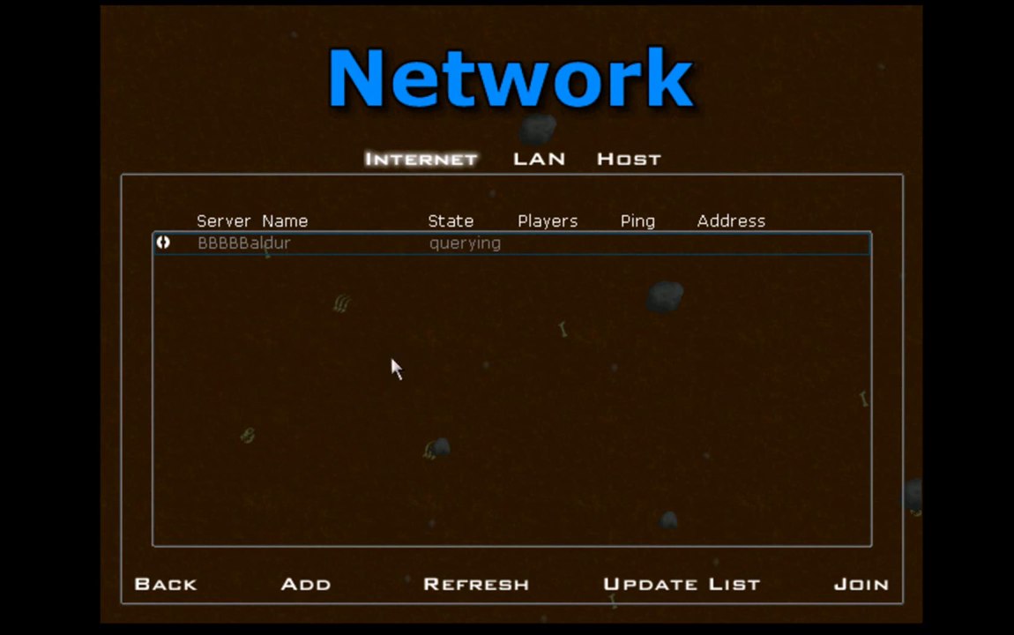
click(539, 159)
click(624, 164)
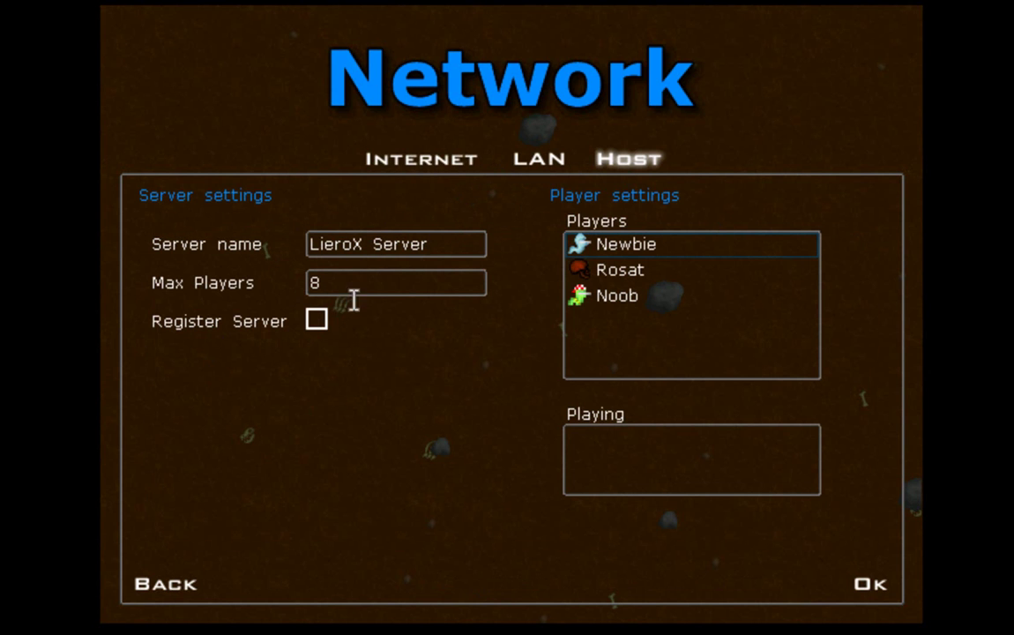
click(541, 164)
click(437, 167)
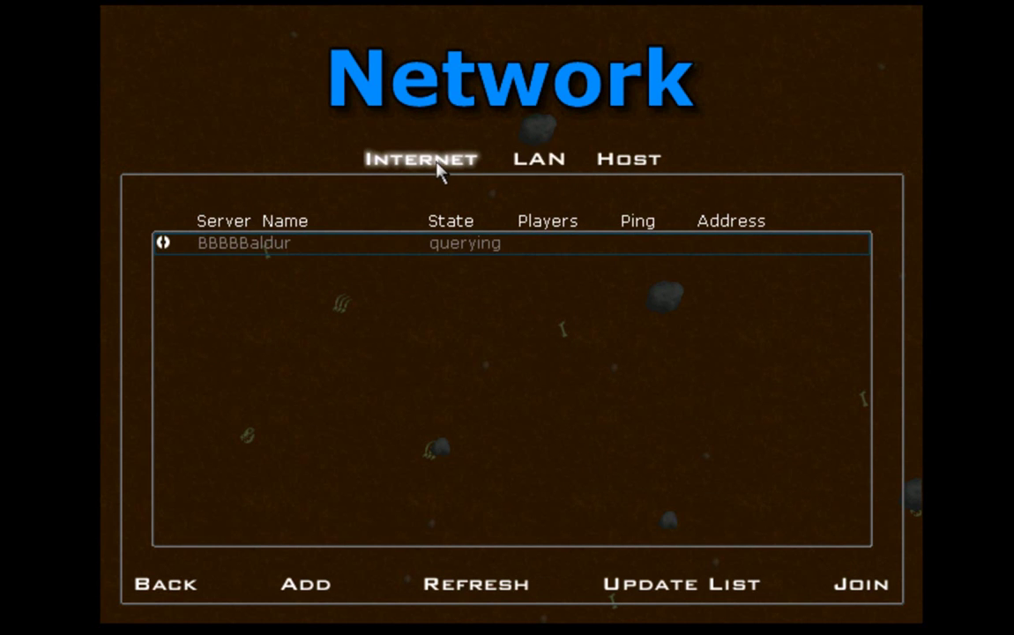
- Refresh the Internet server list, view the form for adding a server without adding one, and return to the main menu
click(218, 249)
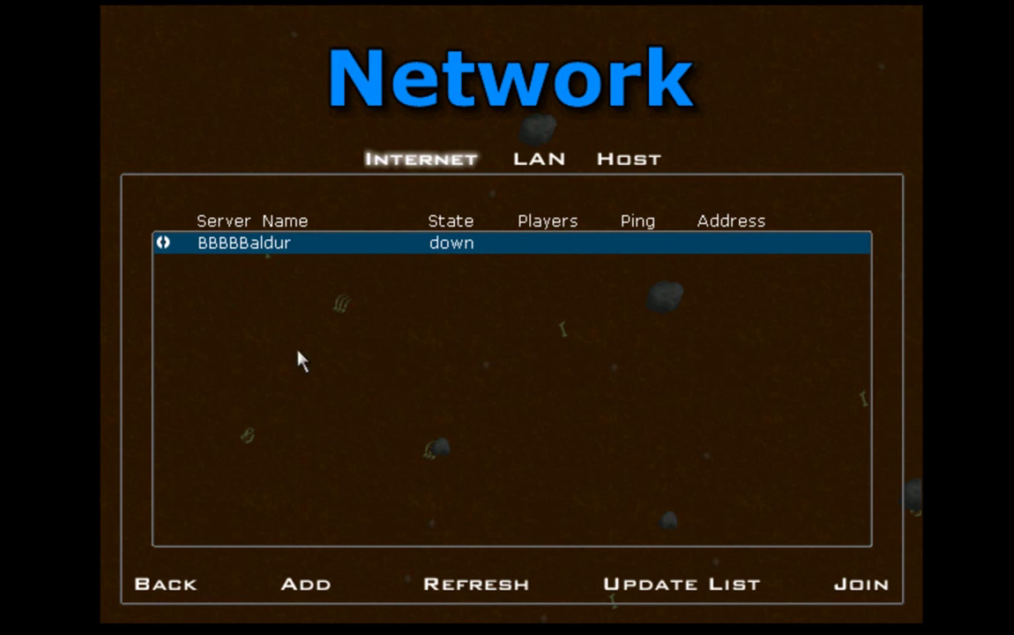
click(461, 585)
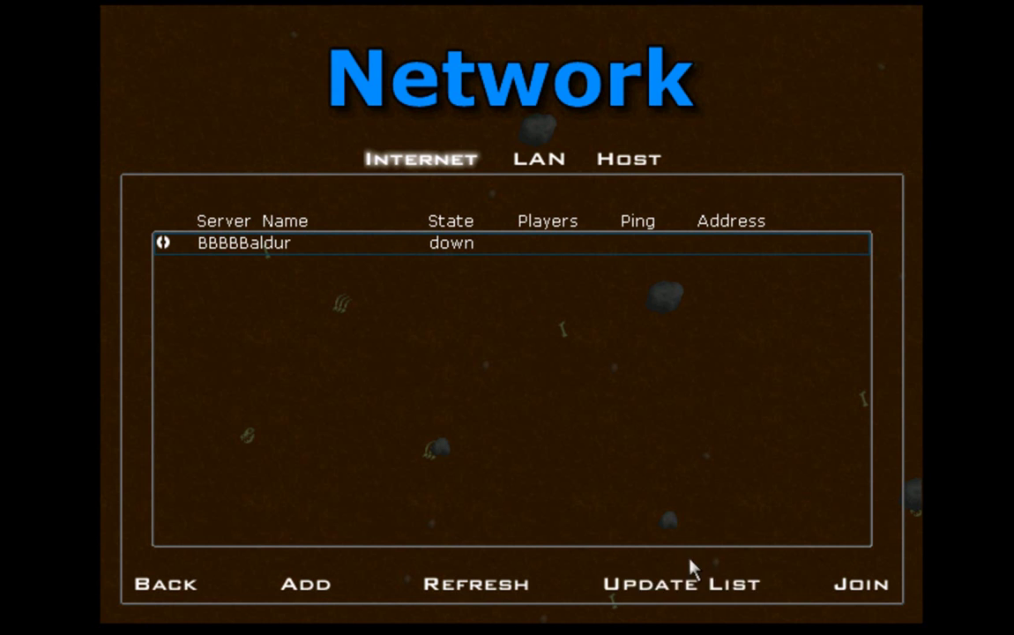
click(304, 586)
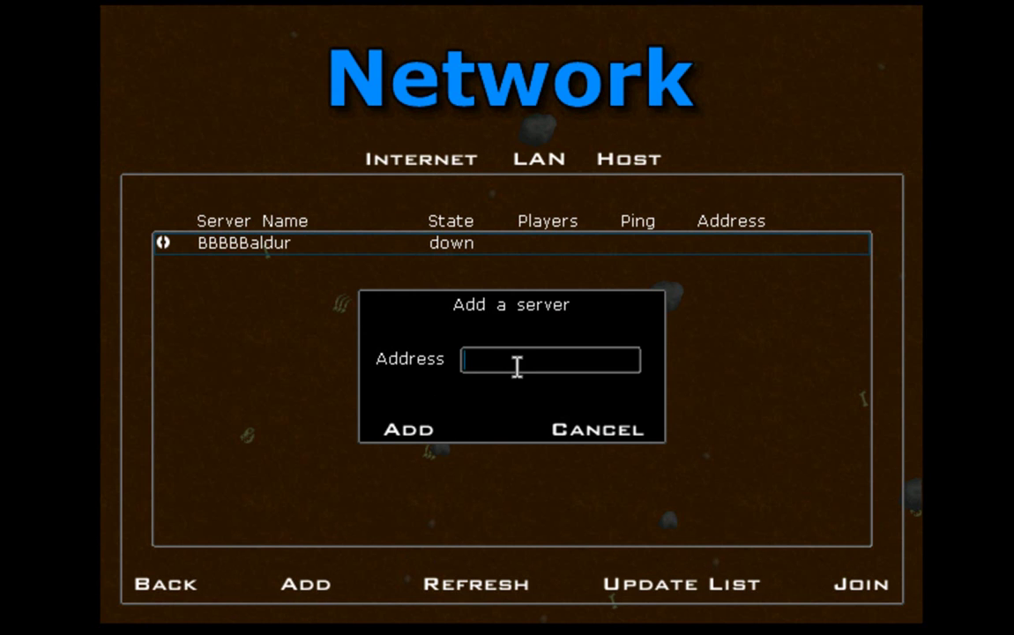
click(573, 432)
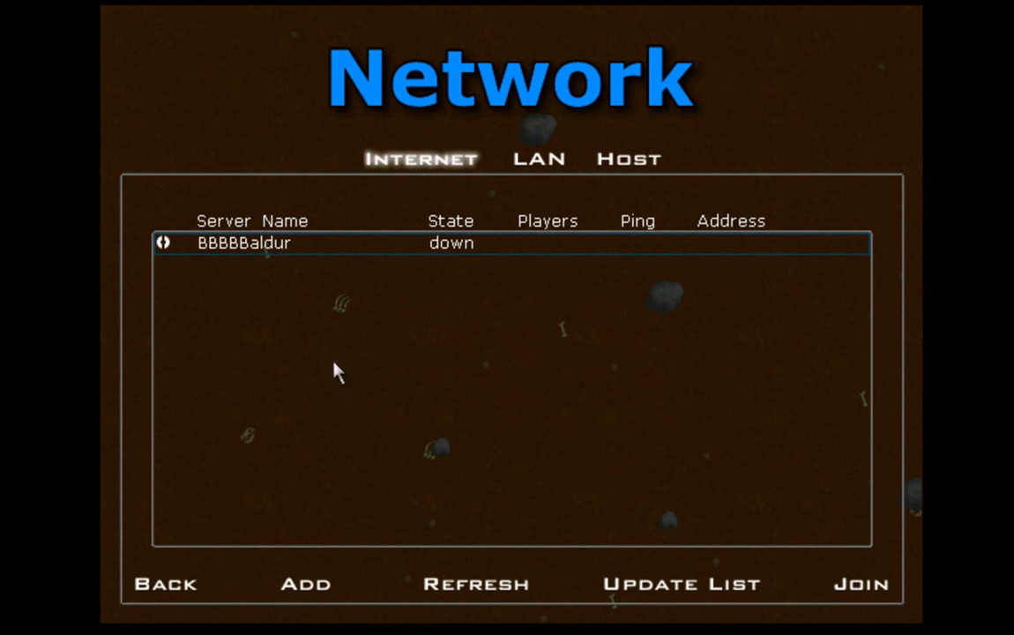
click(152, 589)
- Start setting up a local play match and add Rosat, CPU 1 and CPU 2 as its players
click(306, 238)
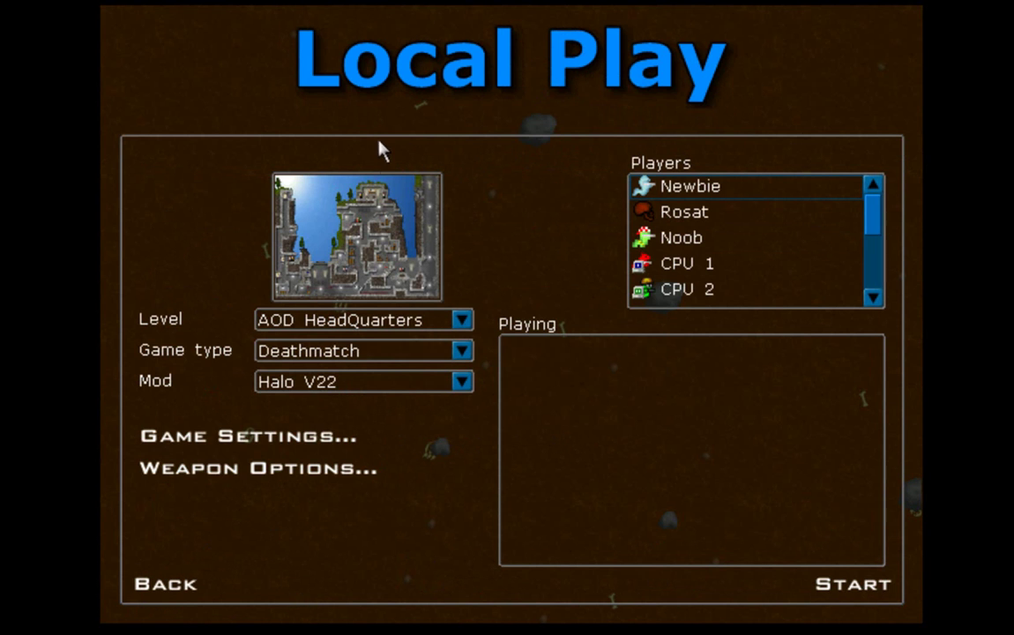
click(461, 321)
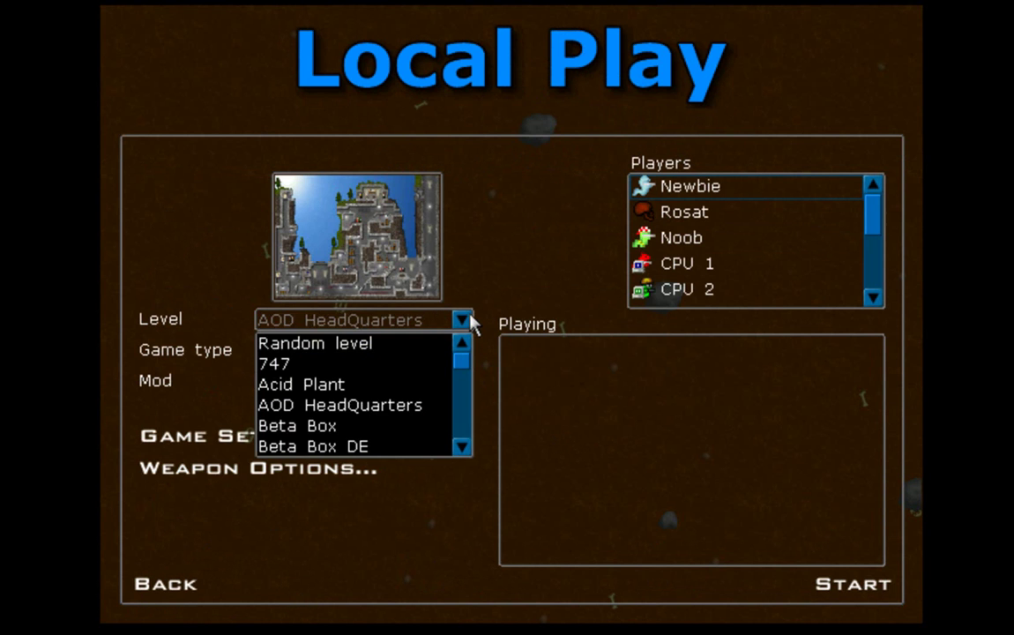
click(470, 321)
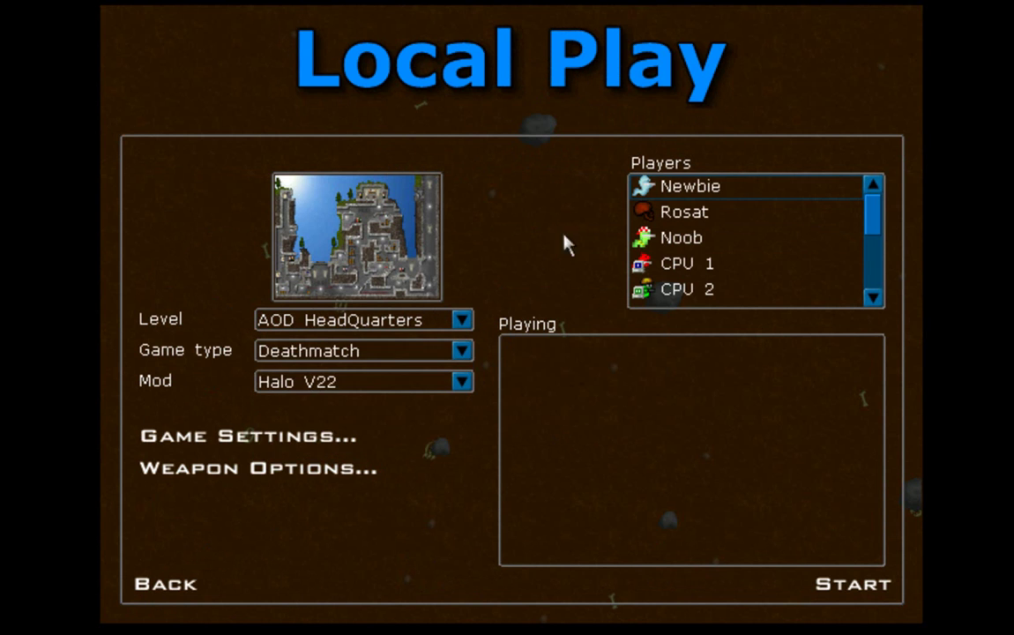
click(677, 214)
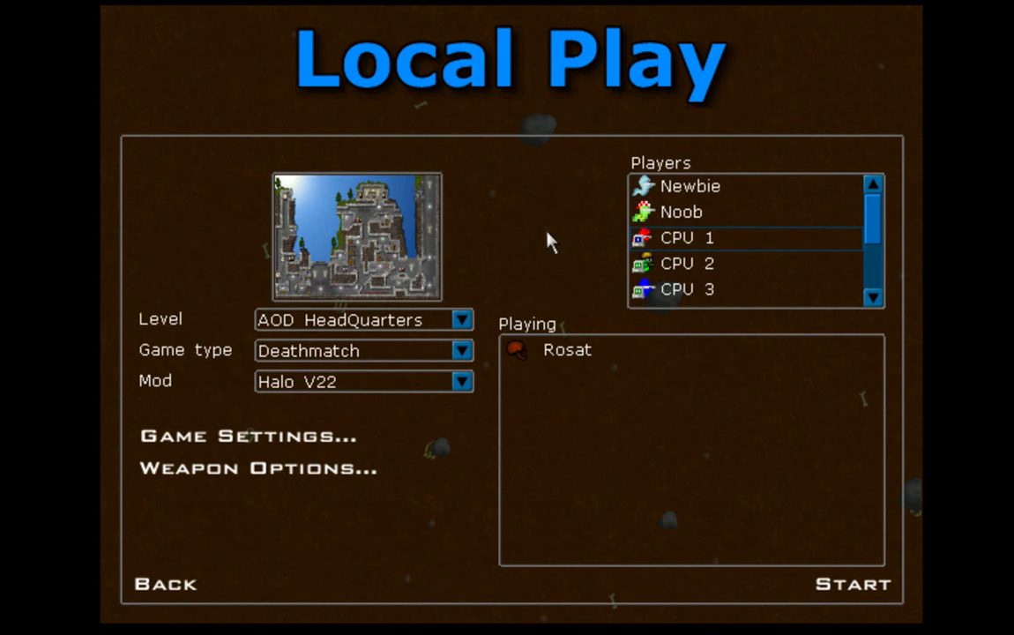
click(689, 240)
click(639, 243)
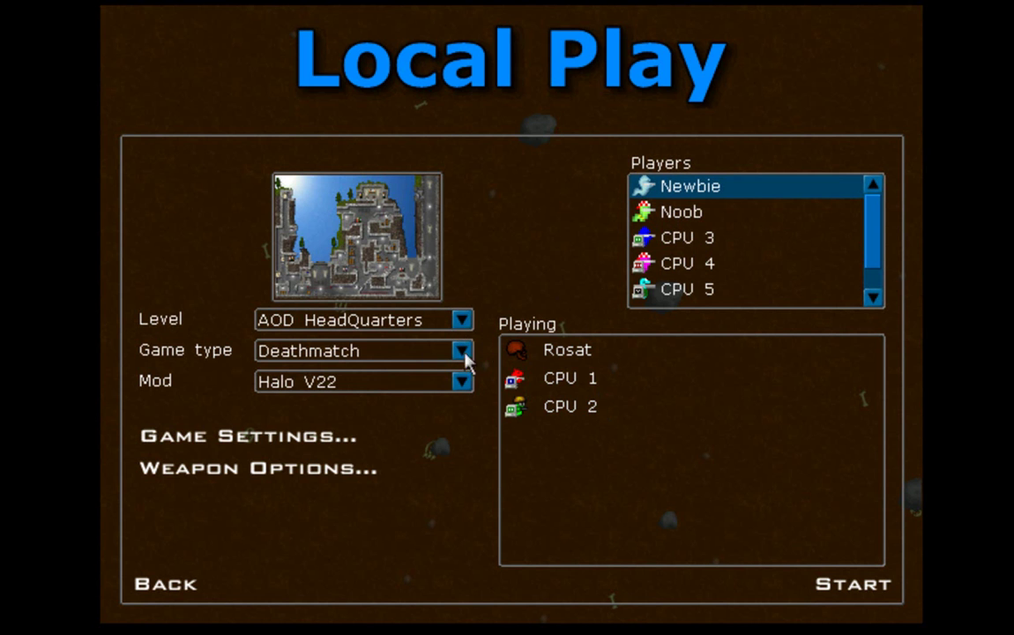
- Choose the AOD HeadQuarters level for the match and keep the Deathmatch game type
click(462, 319)
mouse_move(460, 357)
mouse_down()
mouse_move(458, 394)
mouse_move(462, 358)
mouse_up()
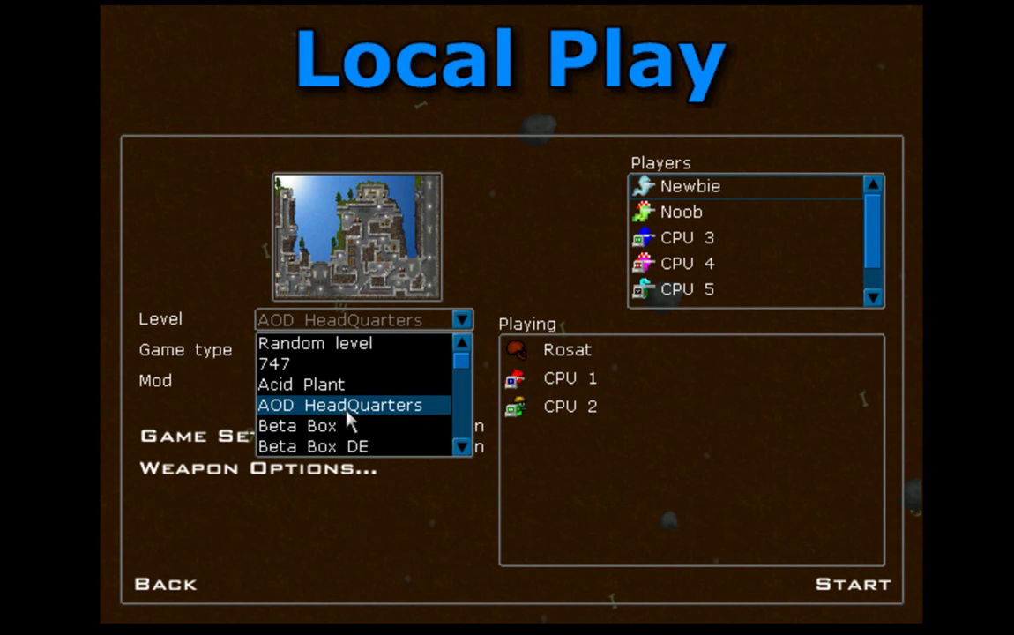
click(347, 412)
click(463, 351)
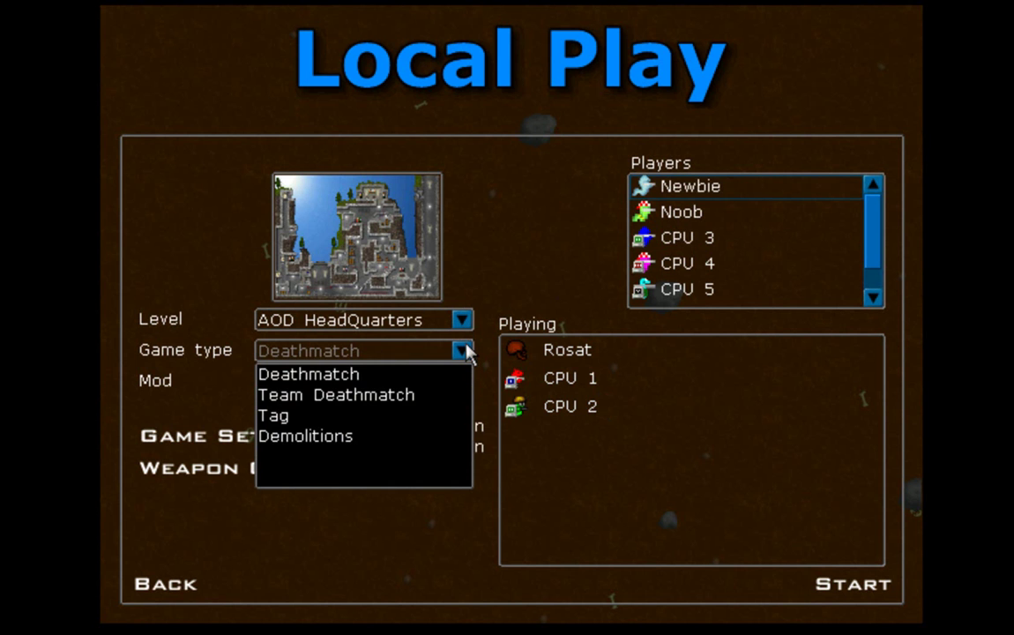
click(494, 353)
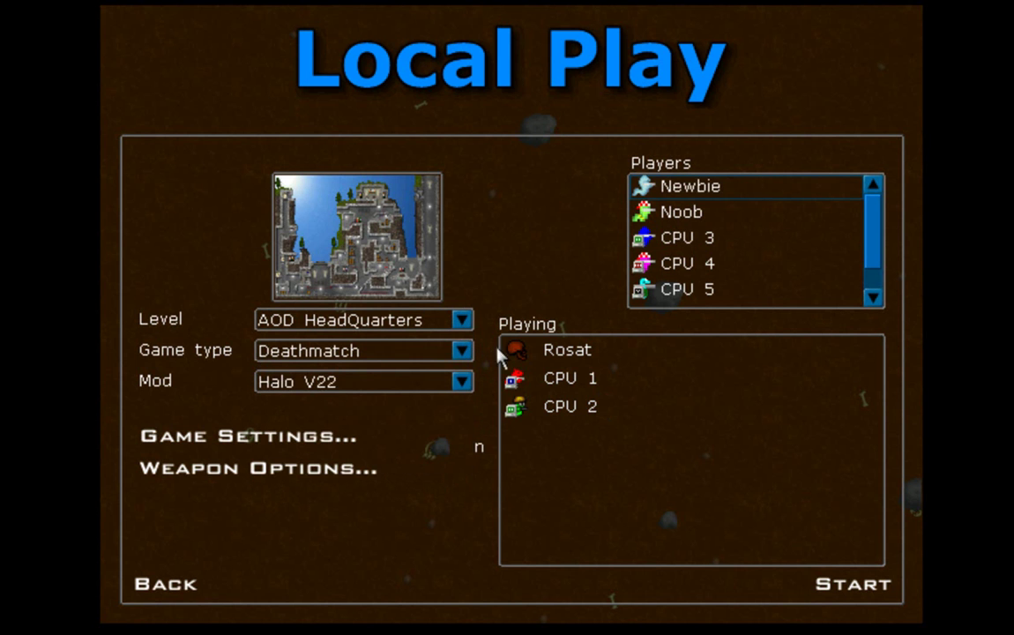
- Try the Comic mod for the match and check its weapon options
click(463, 382)
scroll(464, 441, up, 15)
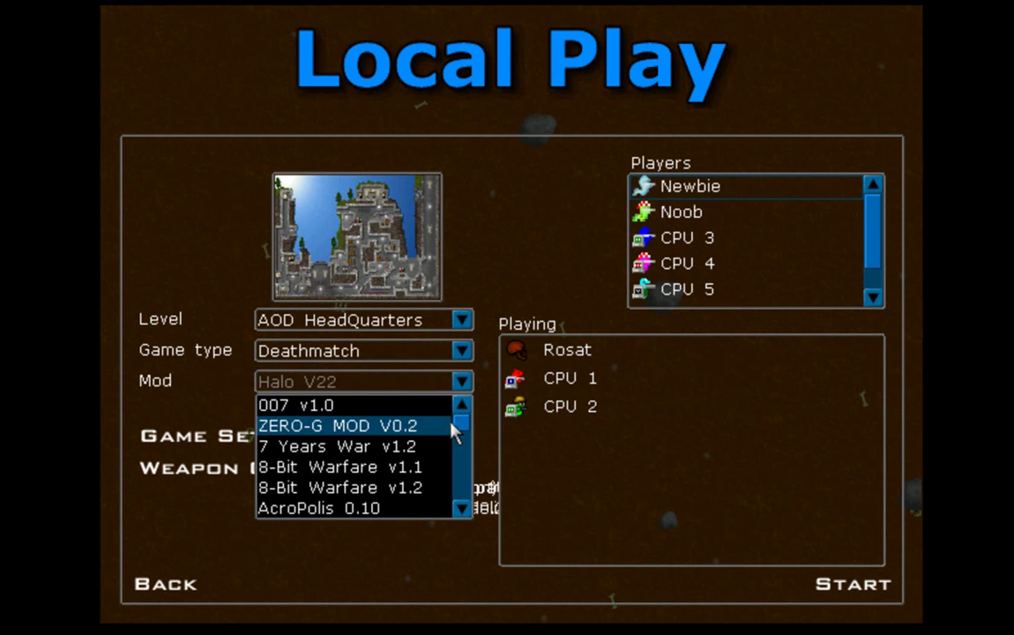
scroll(458, 437, down, 6)
click(388, 427)
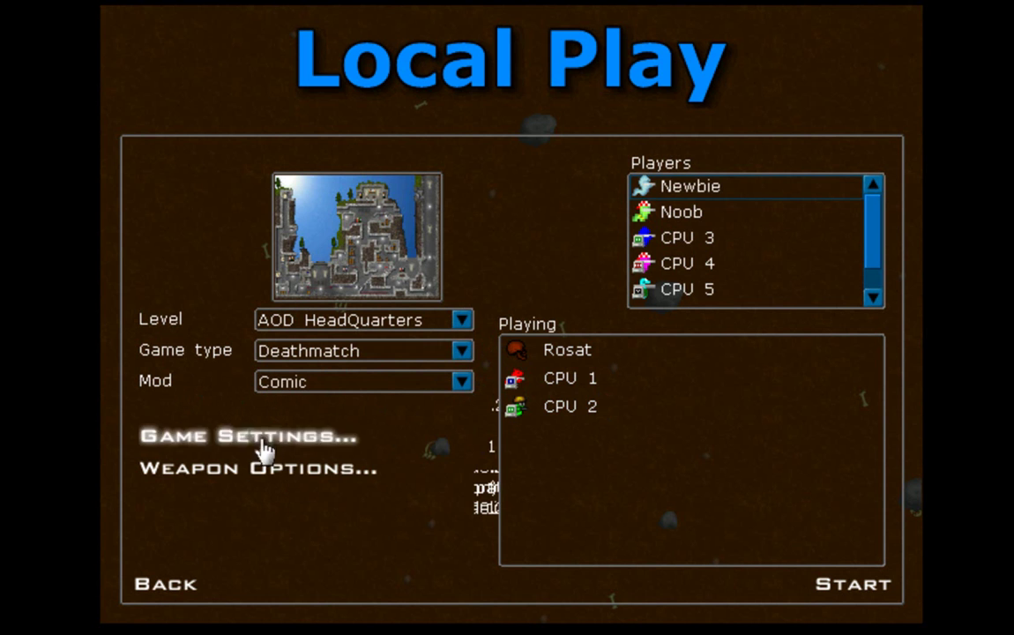
click(187, 469)
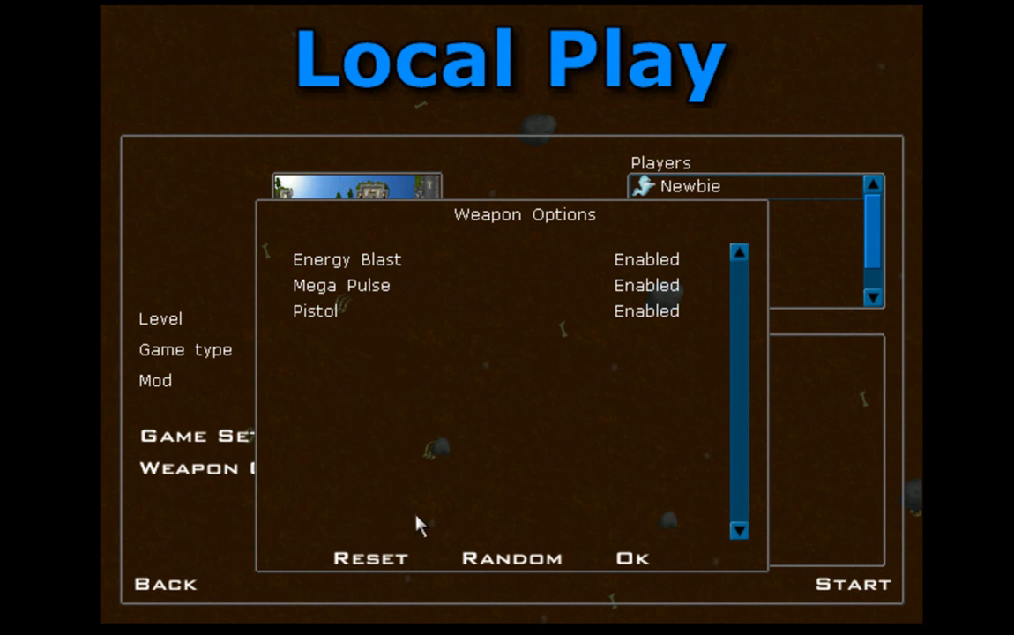
click(631, 561)
- Select the Fun Mix v1.0 mod for the match and review its full list of weapon options
click(462, 381)
click(467, 455)
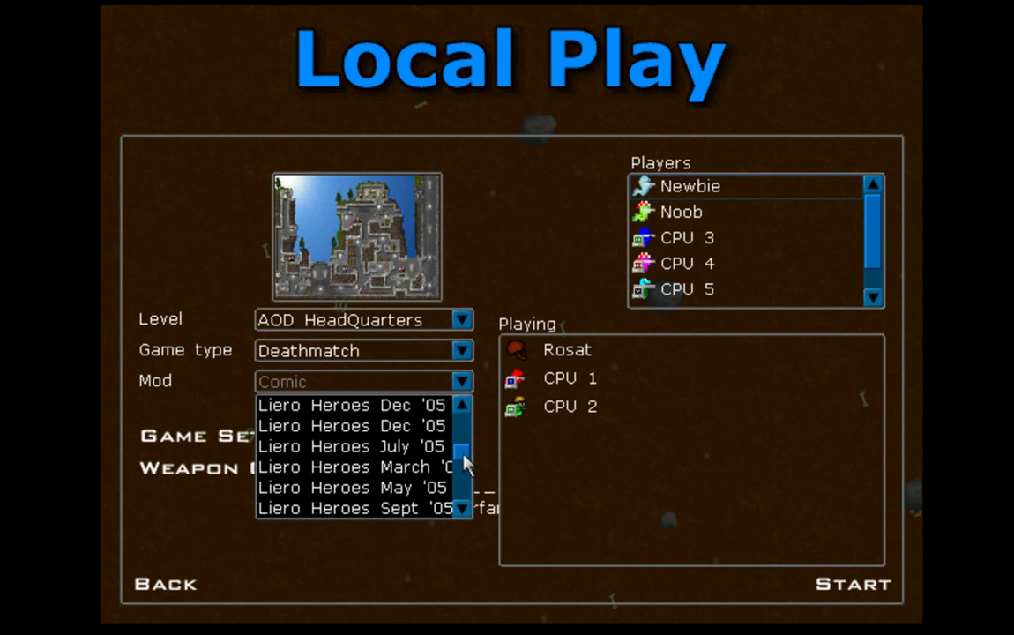
drag(454, 448, 454, 434)
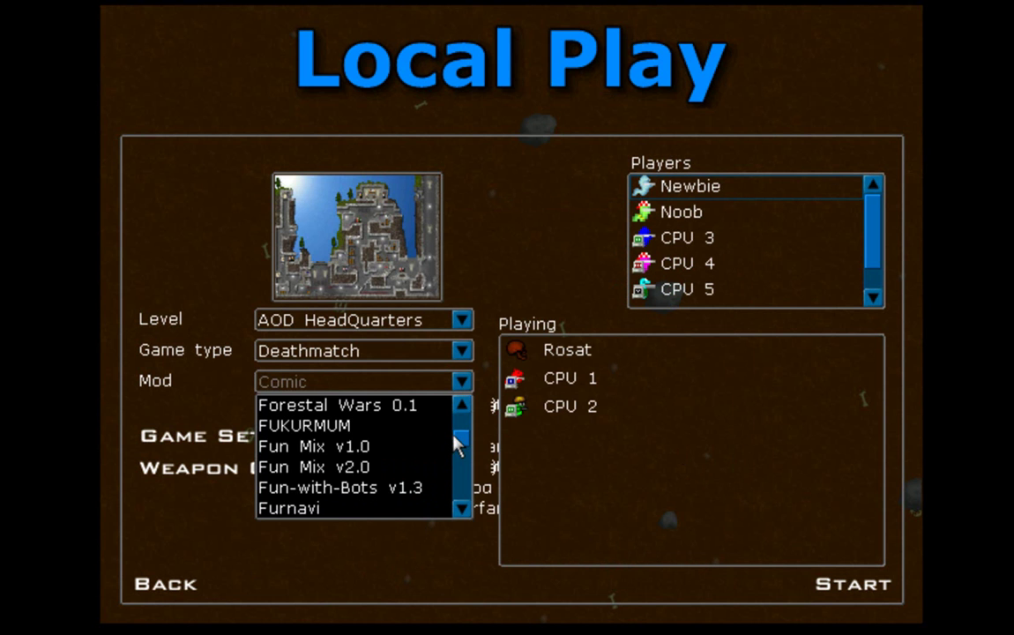
click(340, 446)
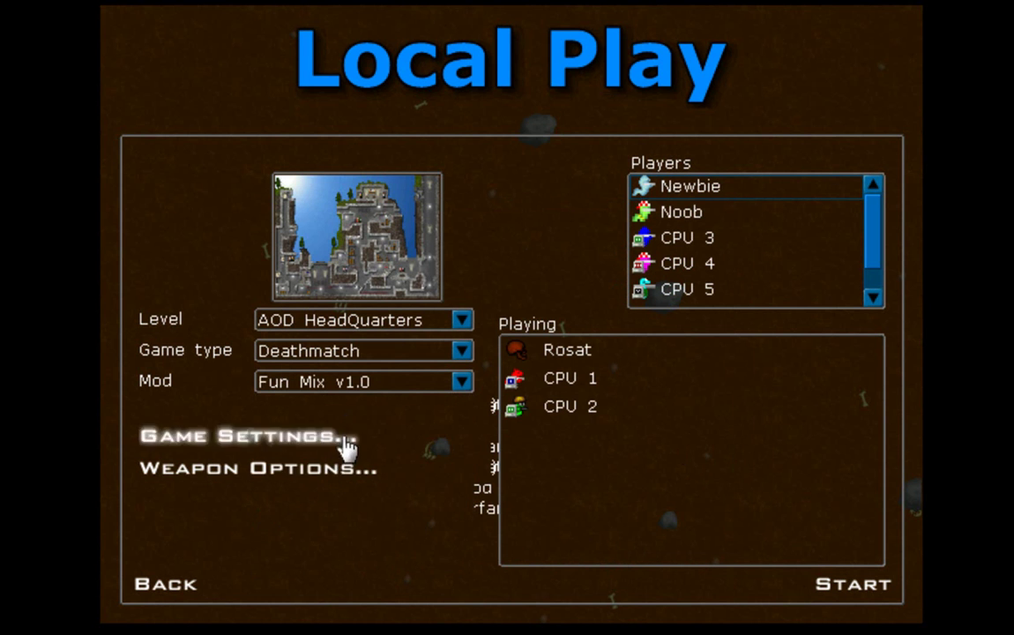
click(204, 472)
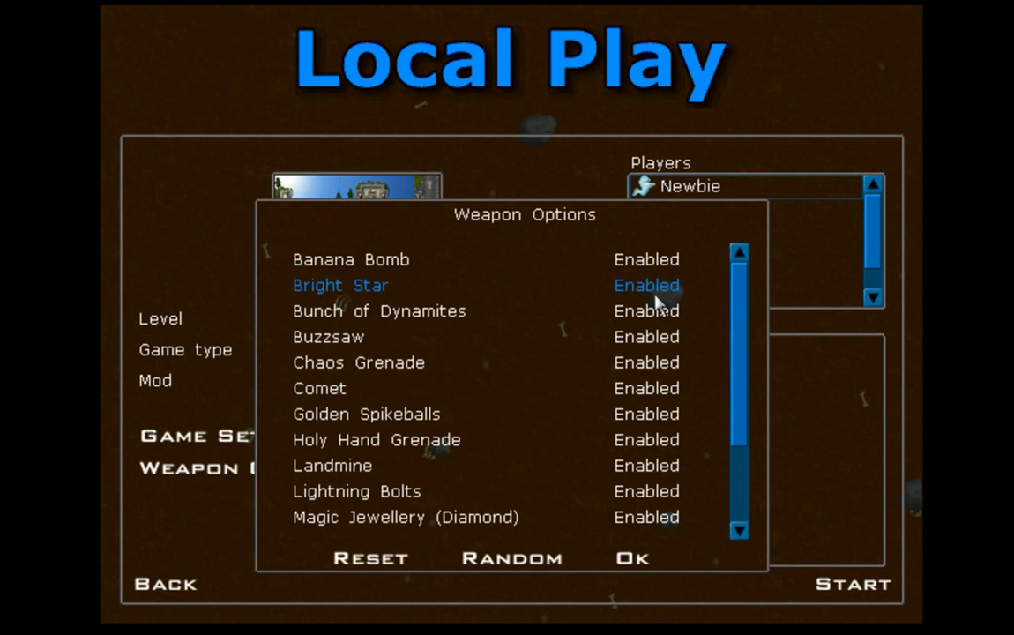
drag(735, 322, 732, 422)
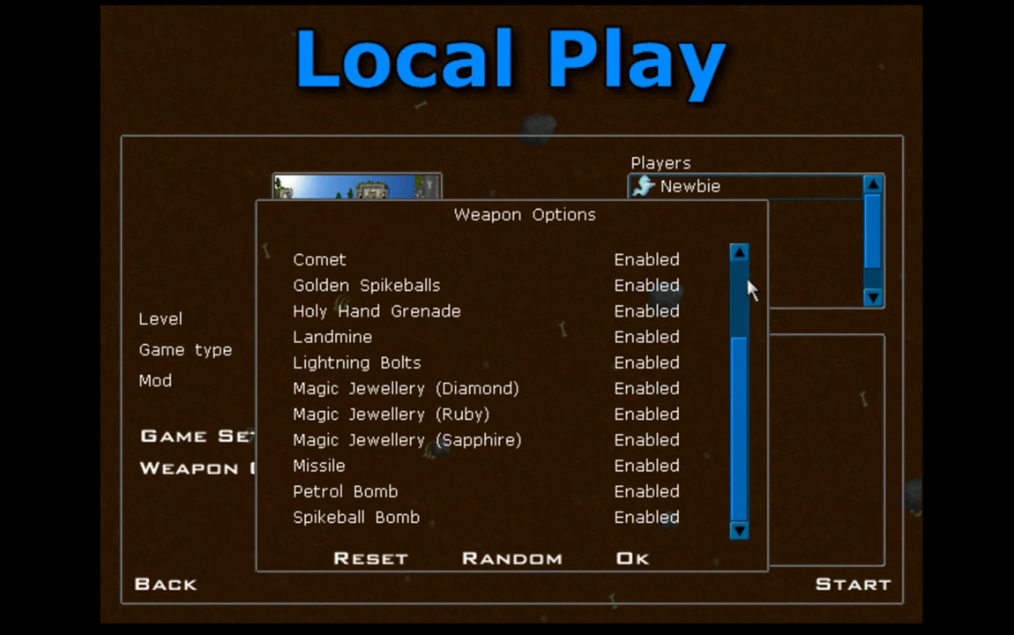
click(629, 561)
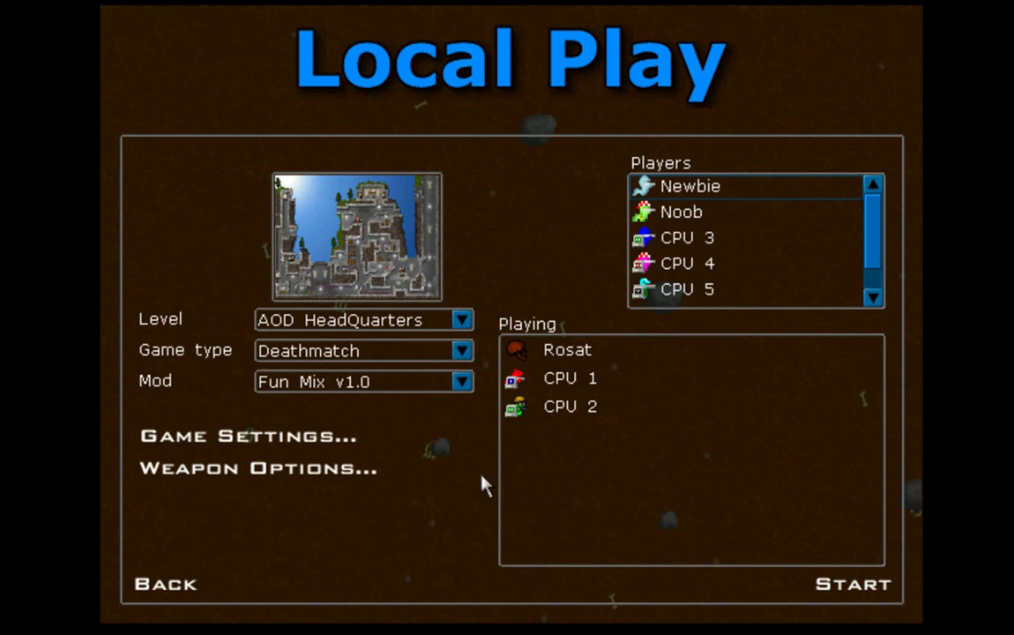
- Review the match's game settings without changing them and start the local match
click(200, 438)
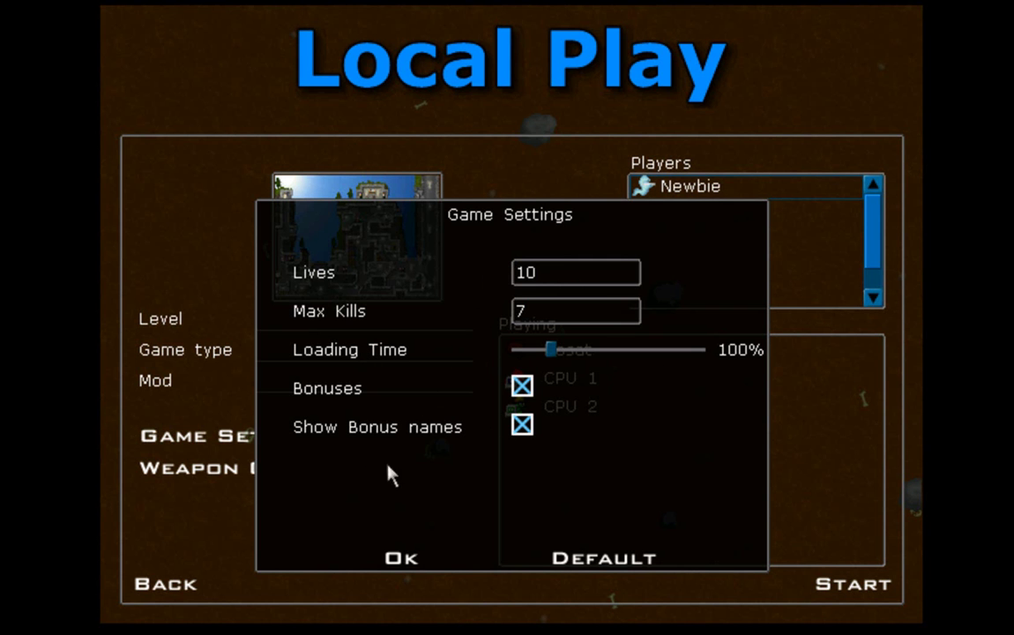
click(399, 561)
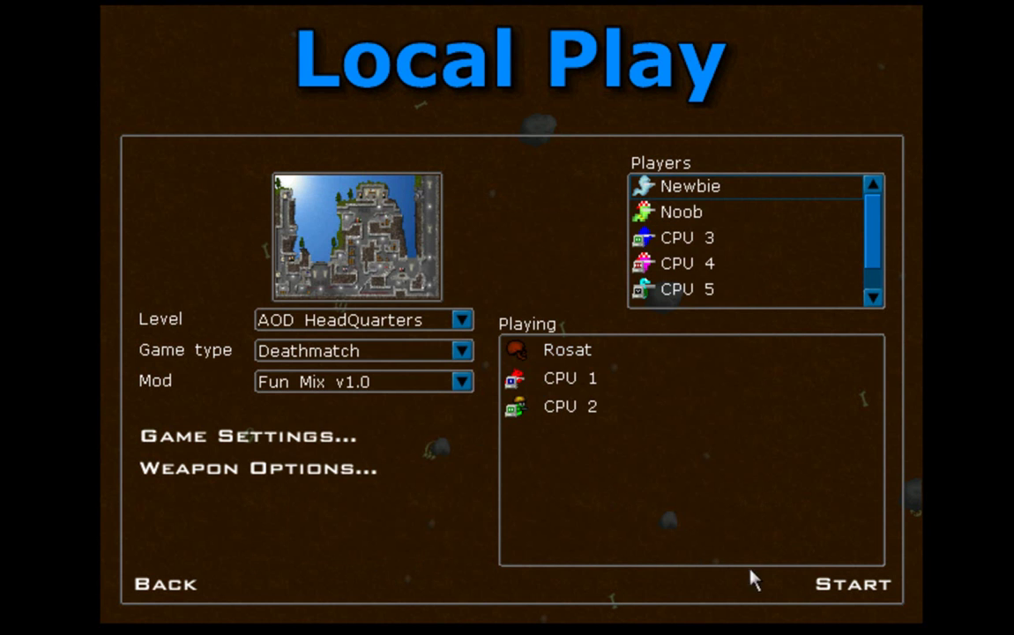
click(829, 586)
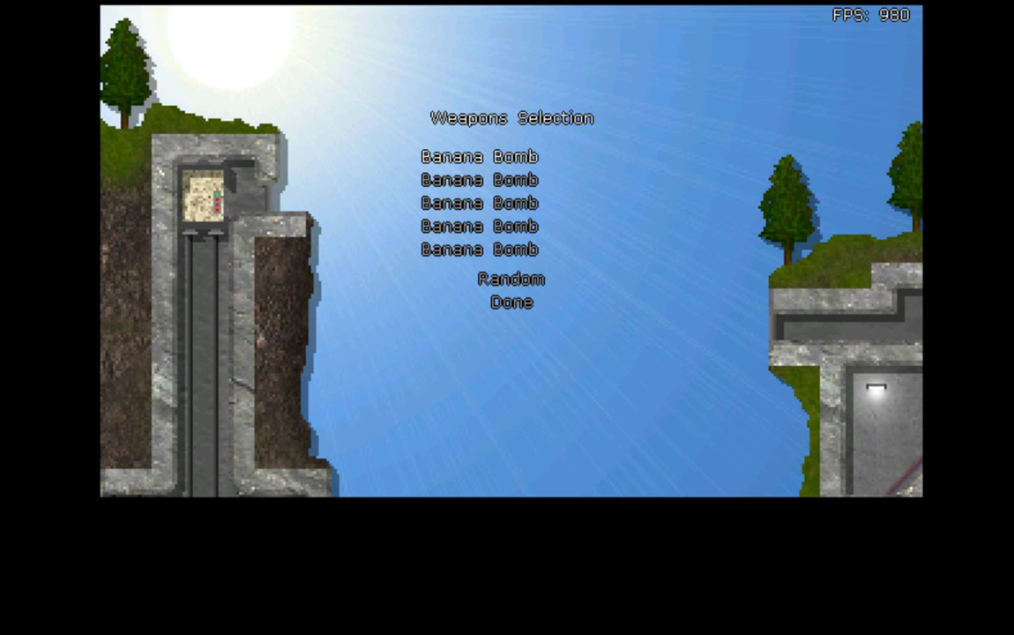
- Choose Buzzsaw as the first weapon and Comet as the second weapon
key(Right)
key(Right)
key(Left)
key(Left)
key(Right)
key(Right)
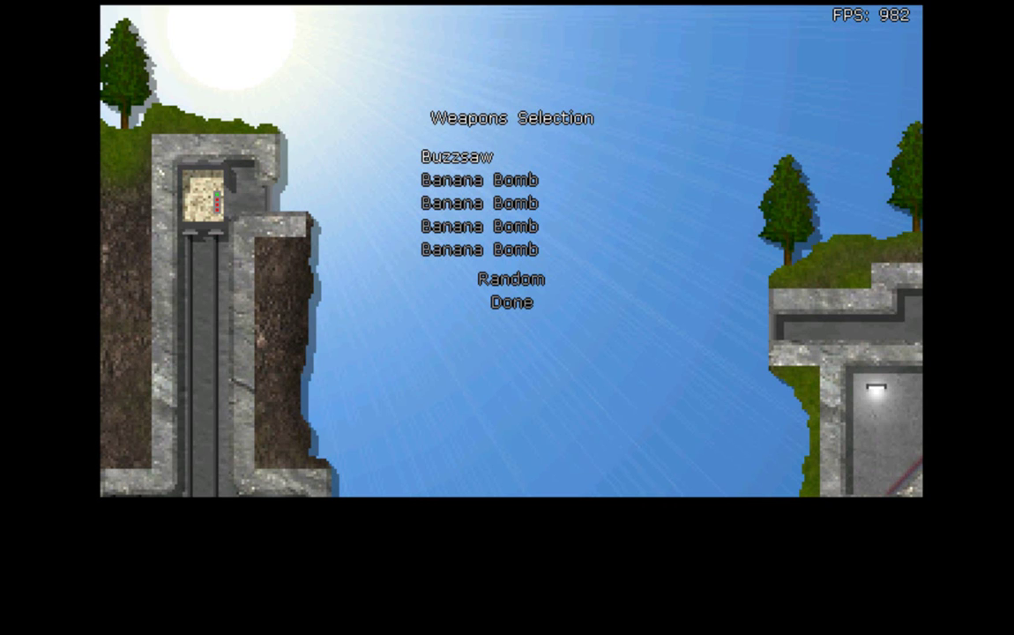
key(Down)
key(Right)
key(Right)
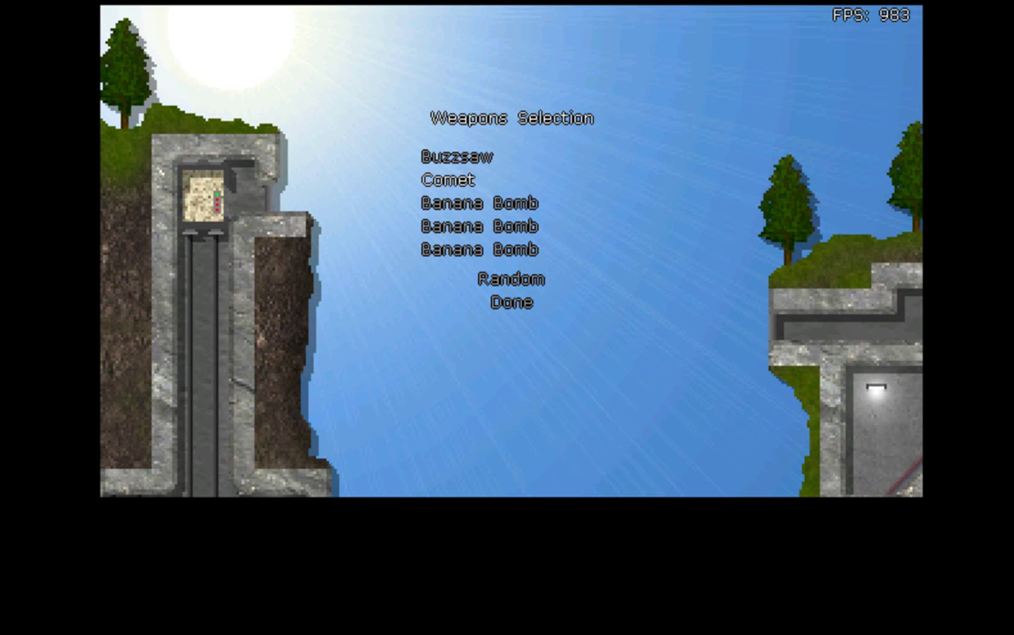
- Choose Bunch of Dynamites as the third weapon and Missile as the fifth, keep Banana Bomb fourth, and finish the weapon selection
key(Down)
key(Right)
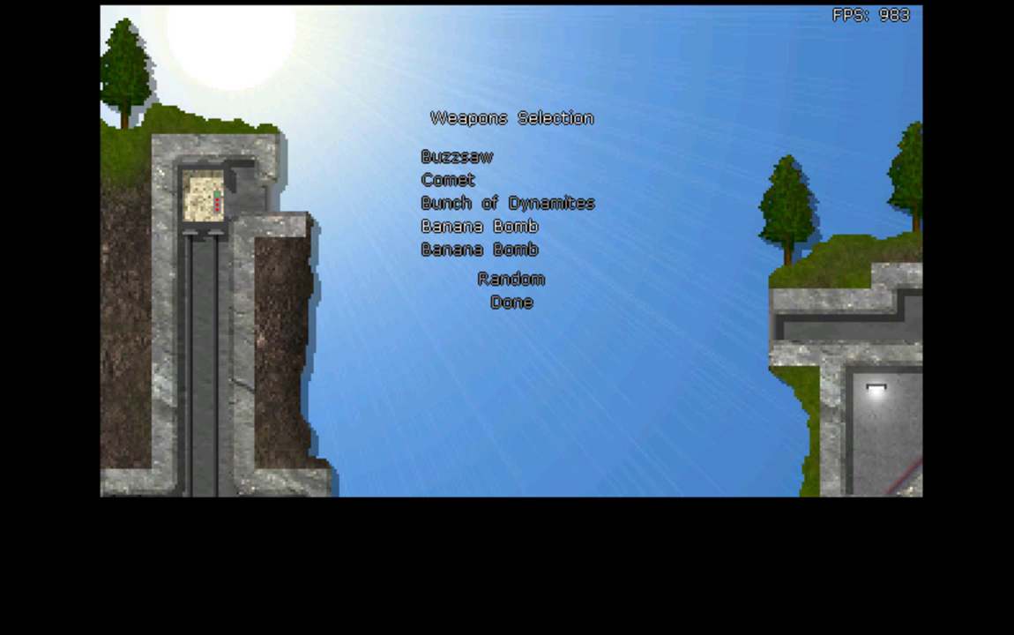
key(Right)
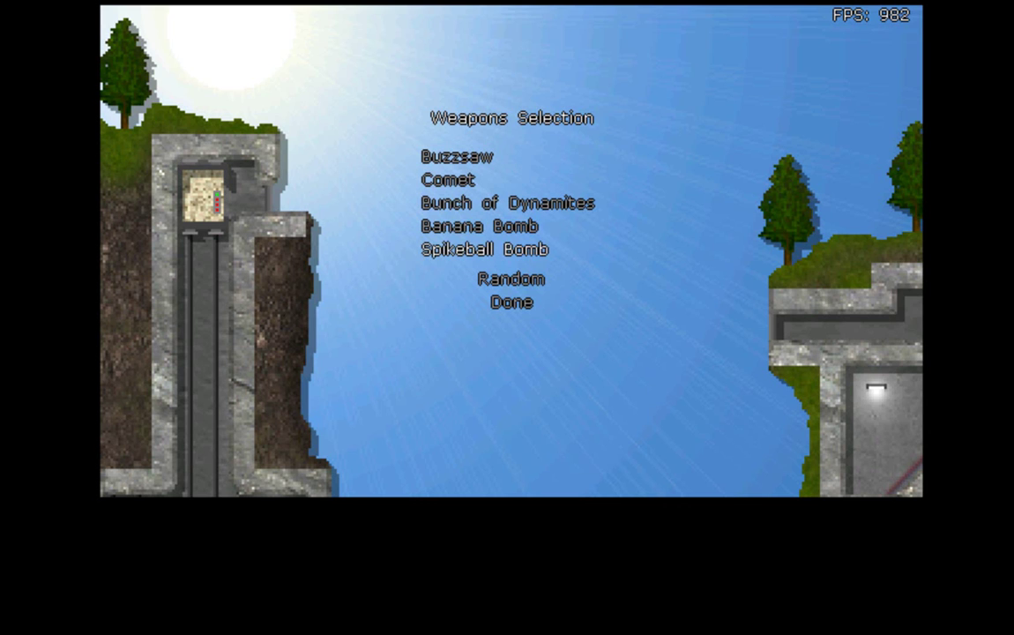
key(Right)
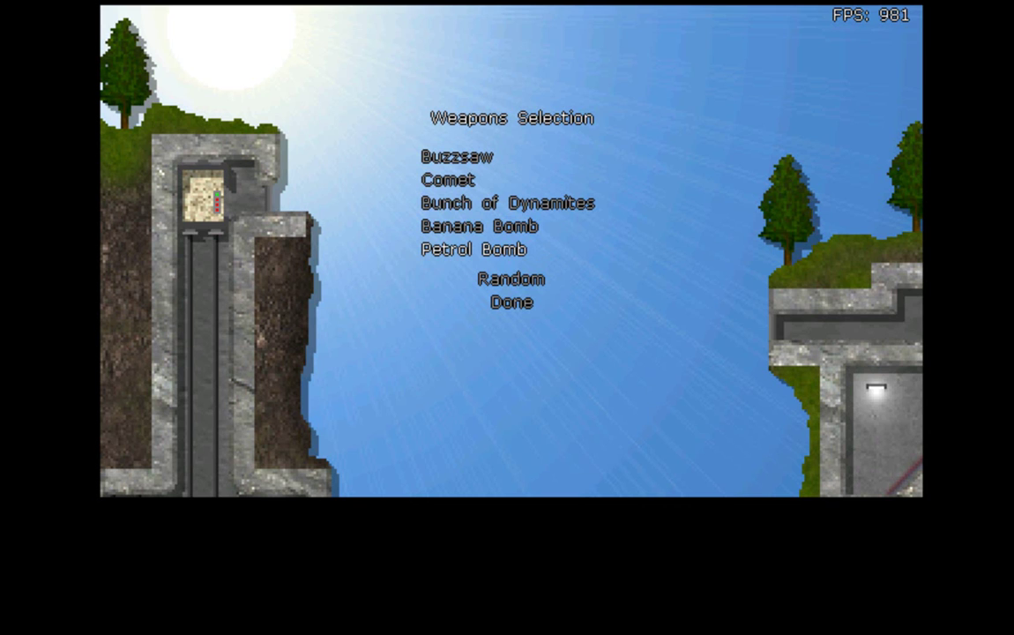
key(Right)
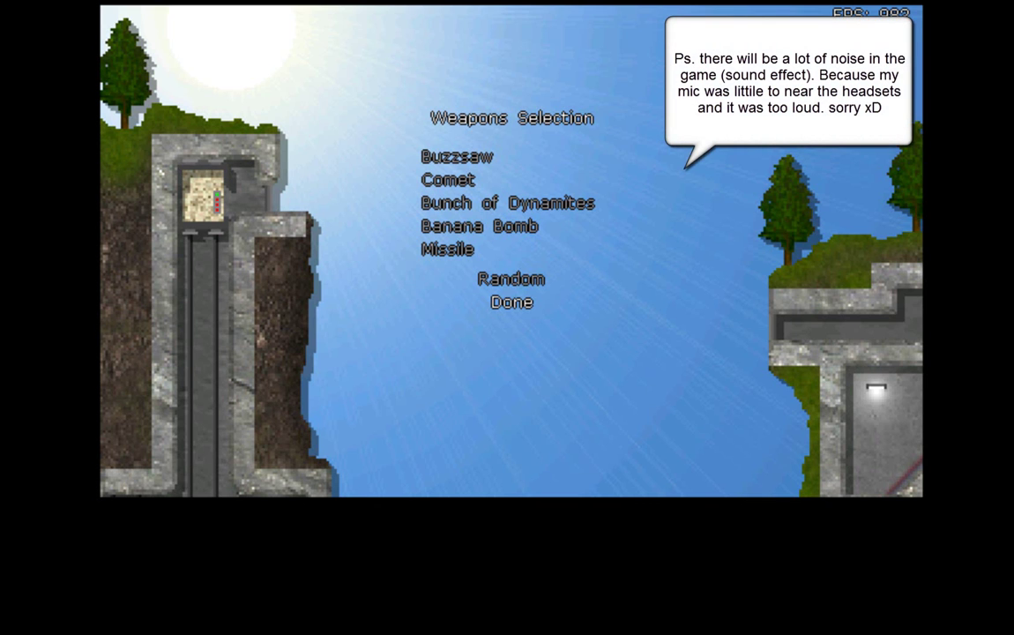
key(Return)
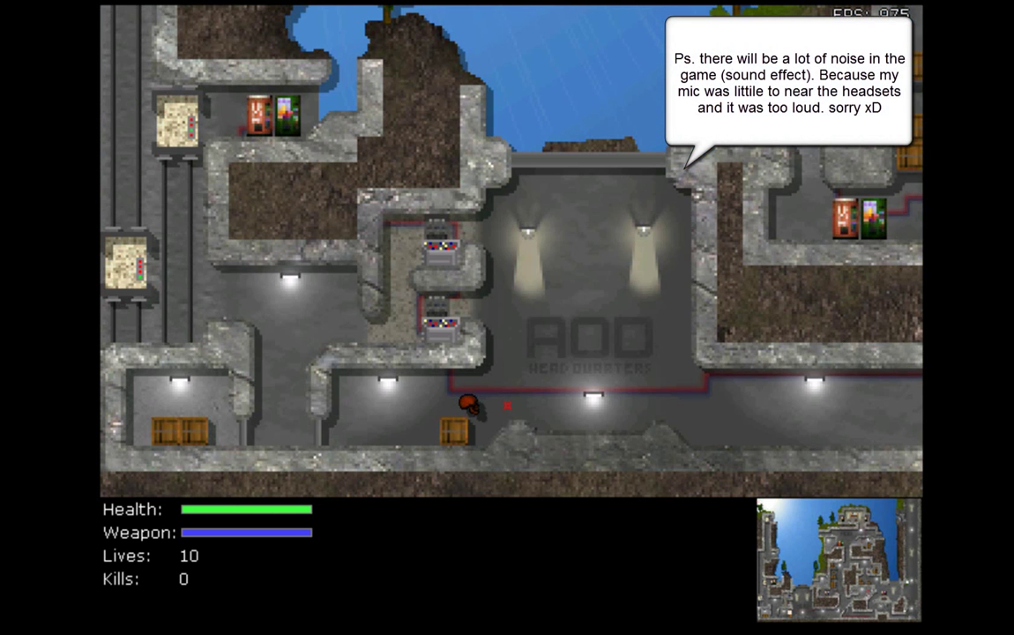
- Fire a weapon into the AOD hall, aim around and turn the worm back towards the wooden crate
key(Right)
key(Up)
key(ctrl)
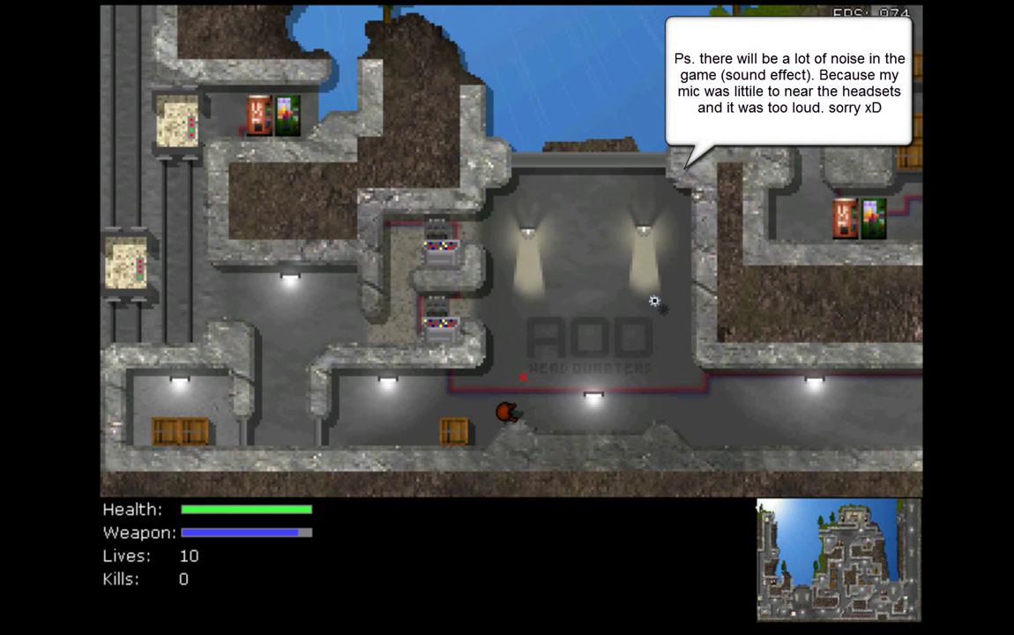
key(Left)
key(Right)
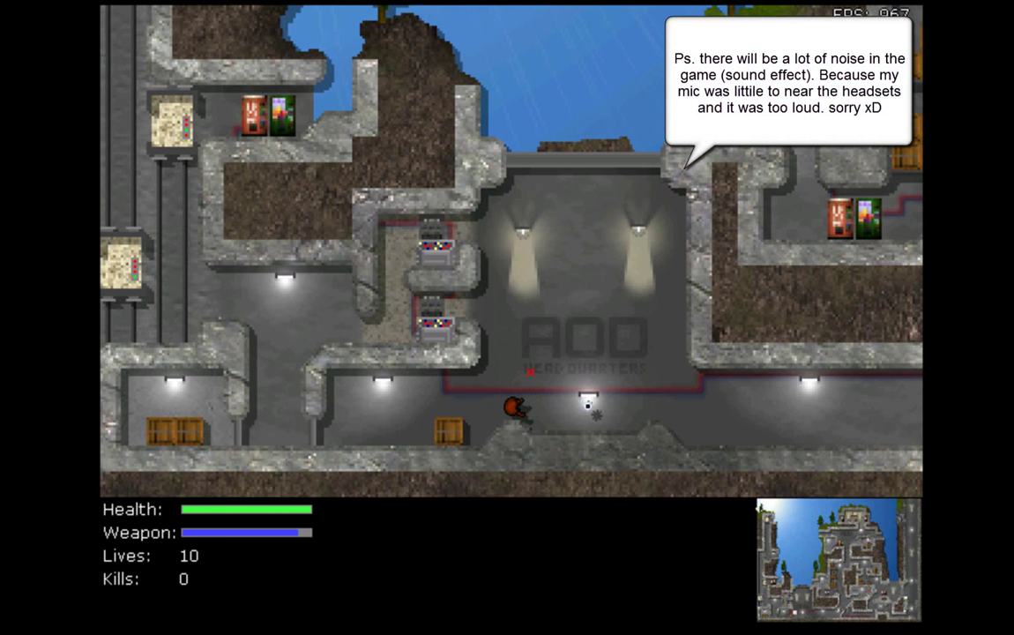
key(shift+Right)
key(Down)
key(Left)
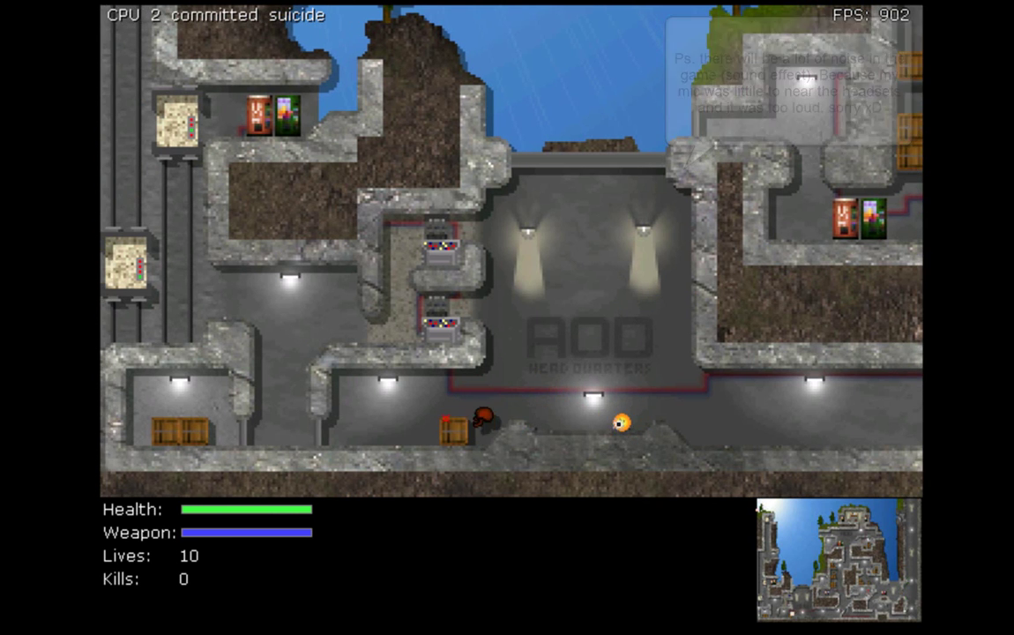
- Jump the worm over the wooden crate and walk it to the hanging stone pillar west of the AOD hall
key(Right)
key(Left)
key(alt)
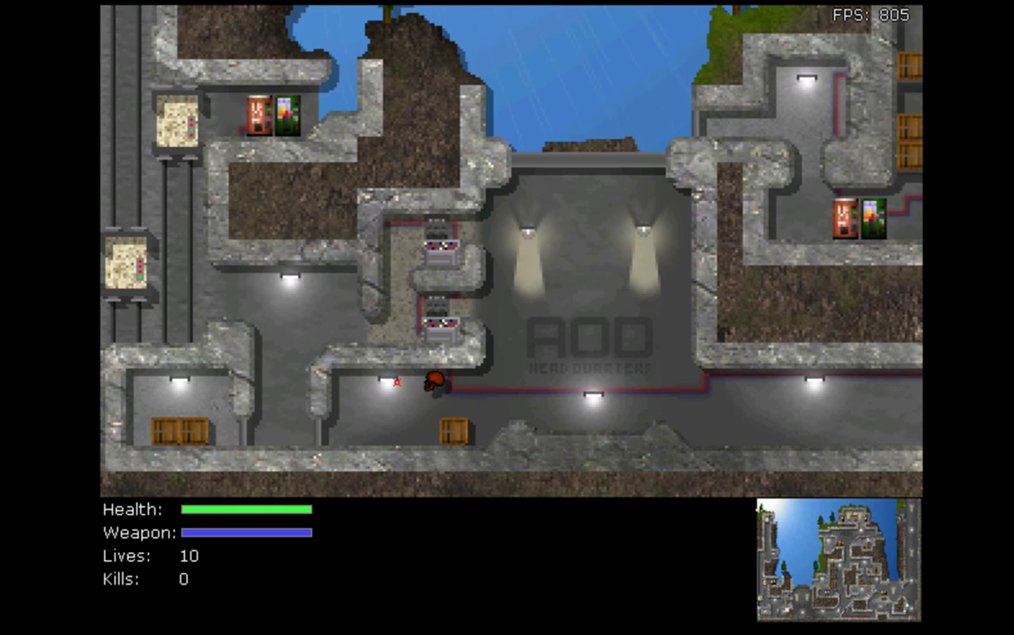
key(a)
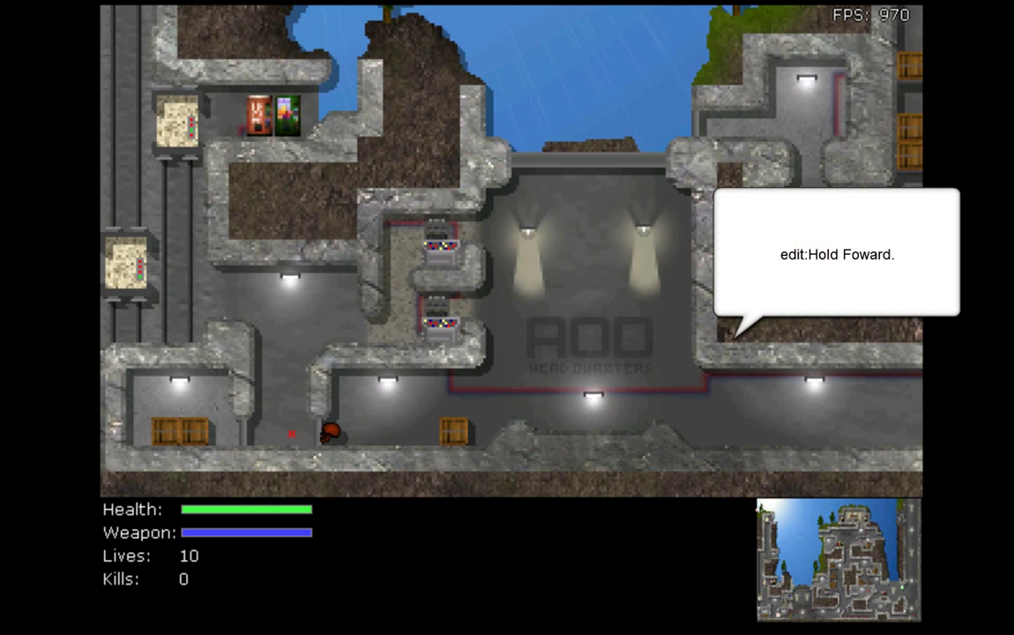
key(a)
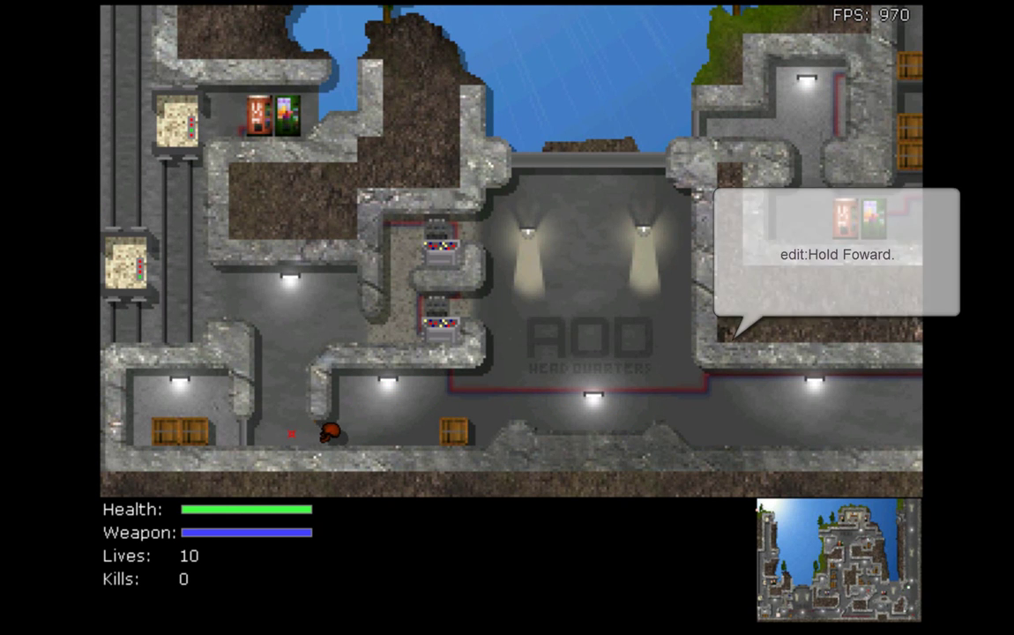
- Aim upwards and swing the worm on the rope out of the corridor to the top of the outer elevator
key(Right)
key(Up)
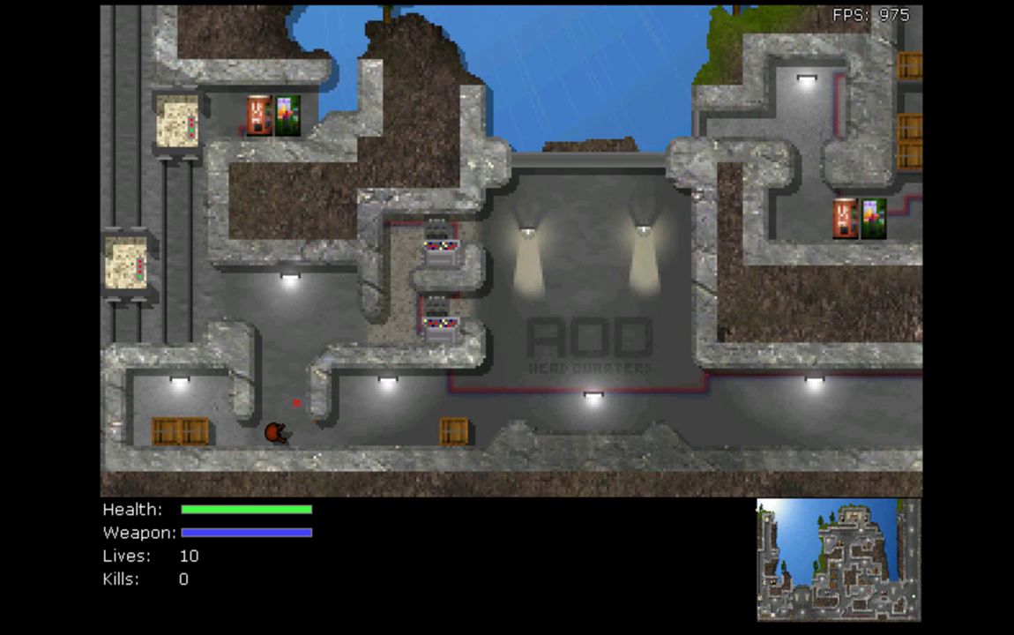
key(x)
key(x)
key(Left)
key(x)
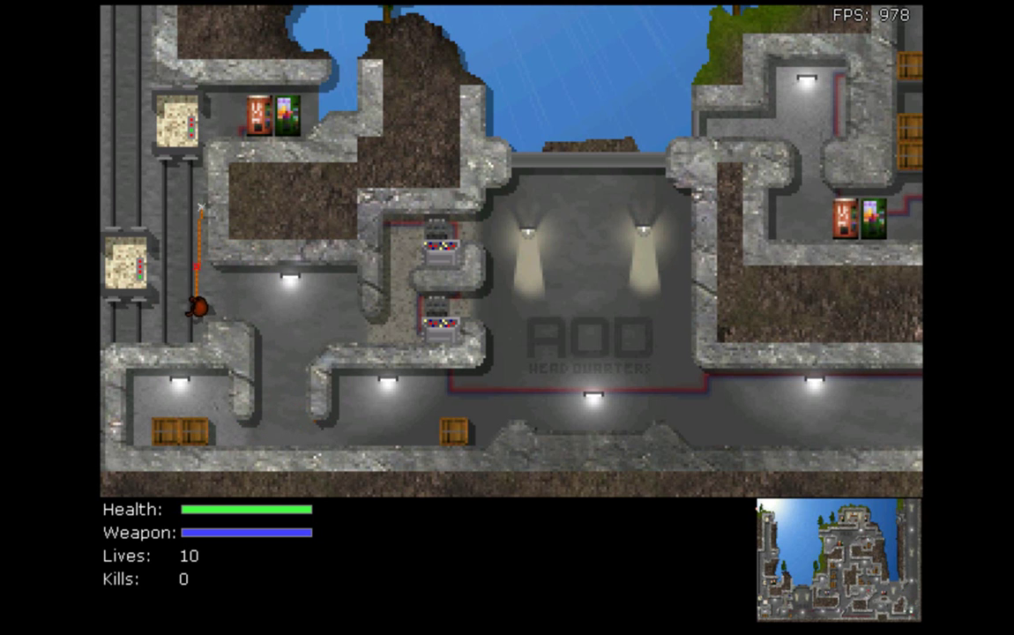
key(x)
key(Left)
key(x)
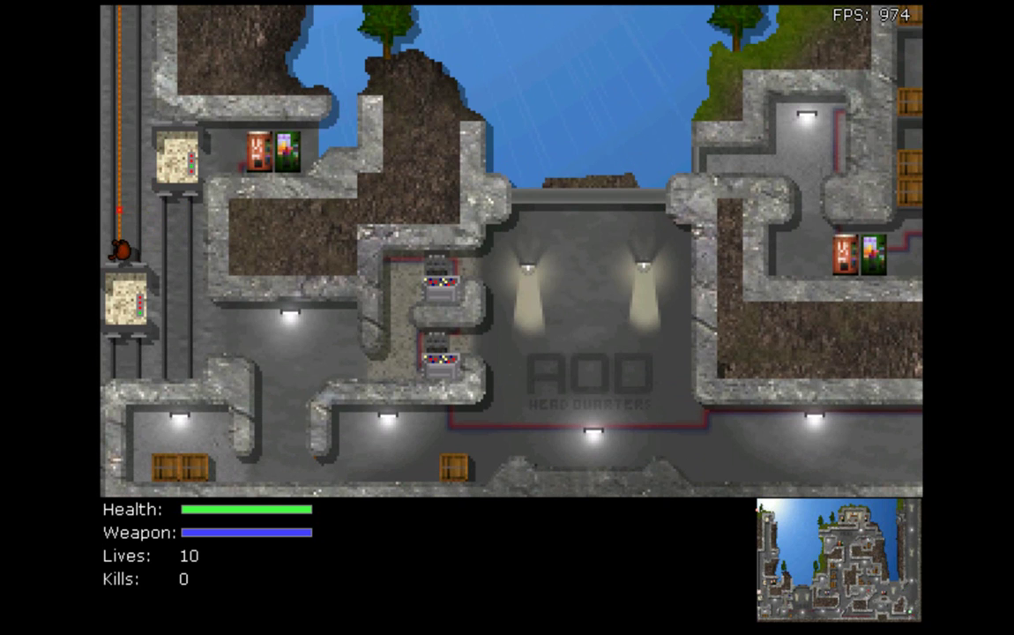
- Shoot the rope at the shaft wall, release it and move the worm to the ledge east of the elevators
key(x)
key(Down)
key(x)
key(Right)
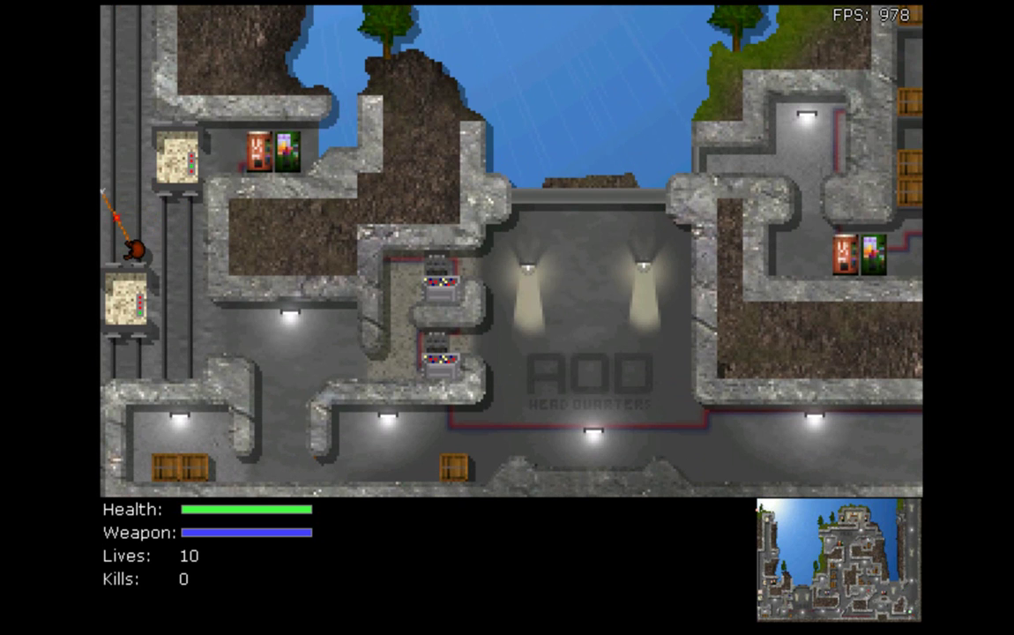
key(x)
key(Right)
key(Down)
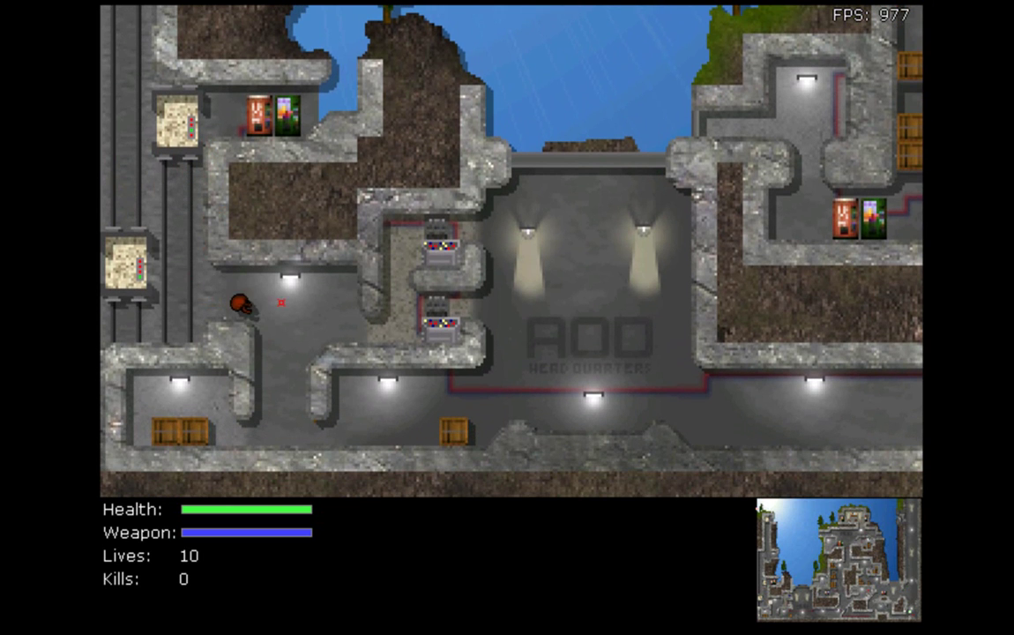
- Drop the worm into the lower corridor, fire its weapon and walk towards the wooden crate
key(Right)
key(Left)
key(ctrl)
key(Right)
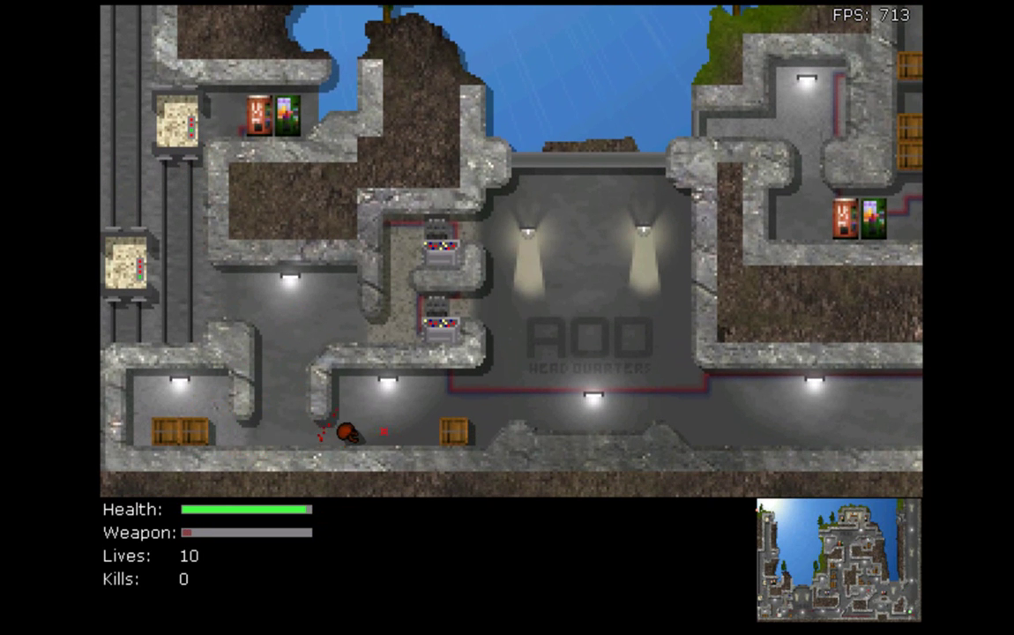
key(d)
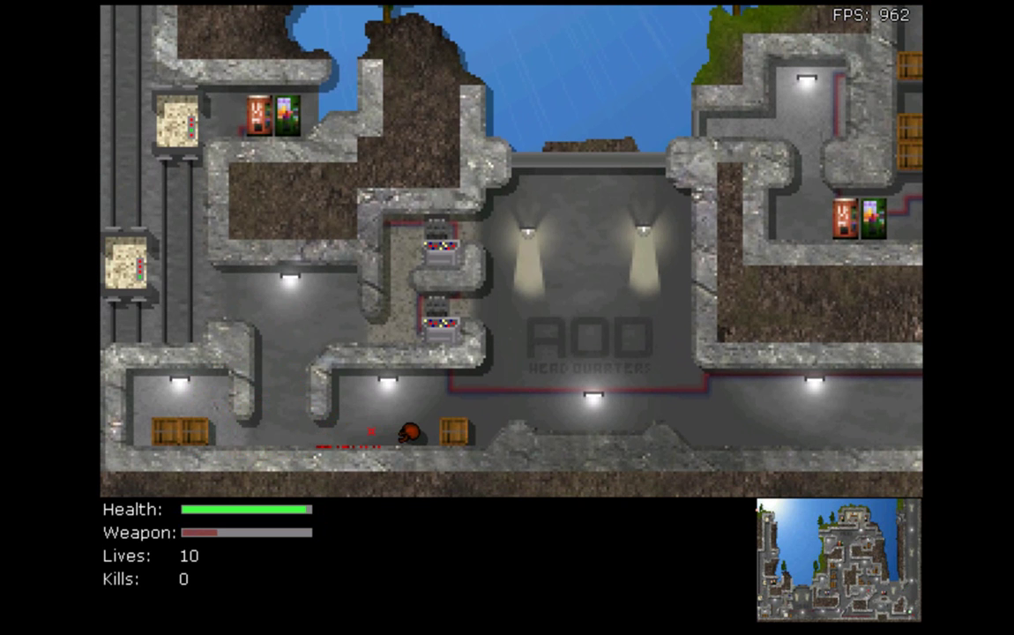
- Attach the rope to the corridor ceiling and move the worm past the crate onto the mound below the AOD sign
key(Right)
key(Left)
key(Right)
key(Up)
key(x)
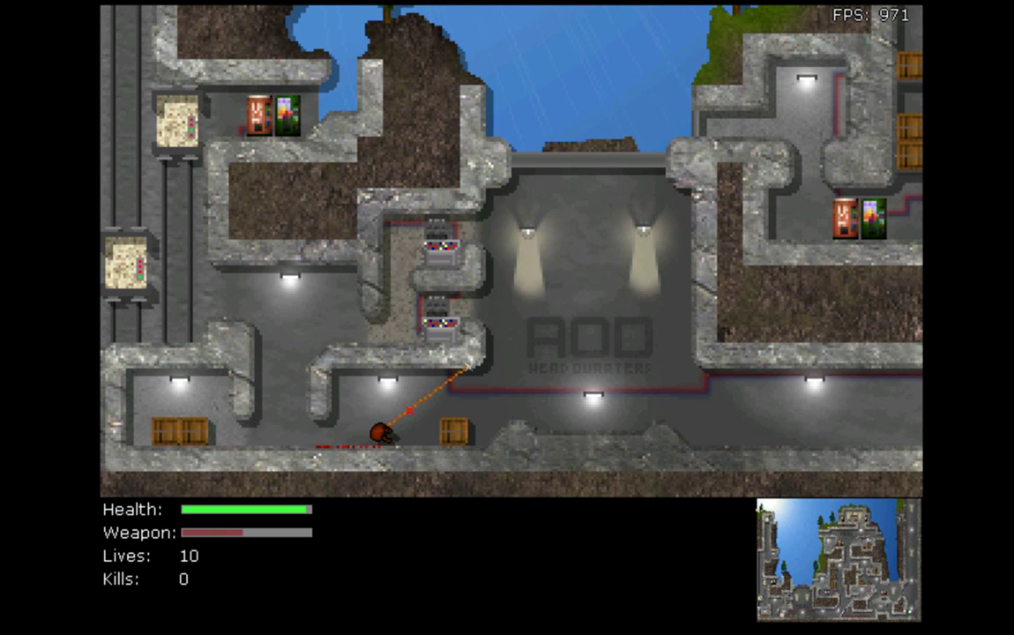
key(Left)
key(Right)
key(alt)
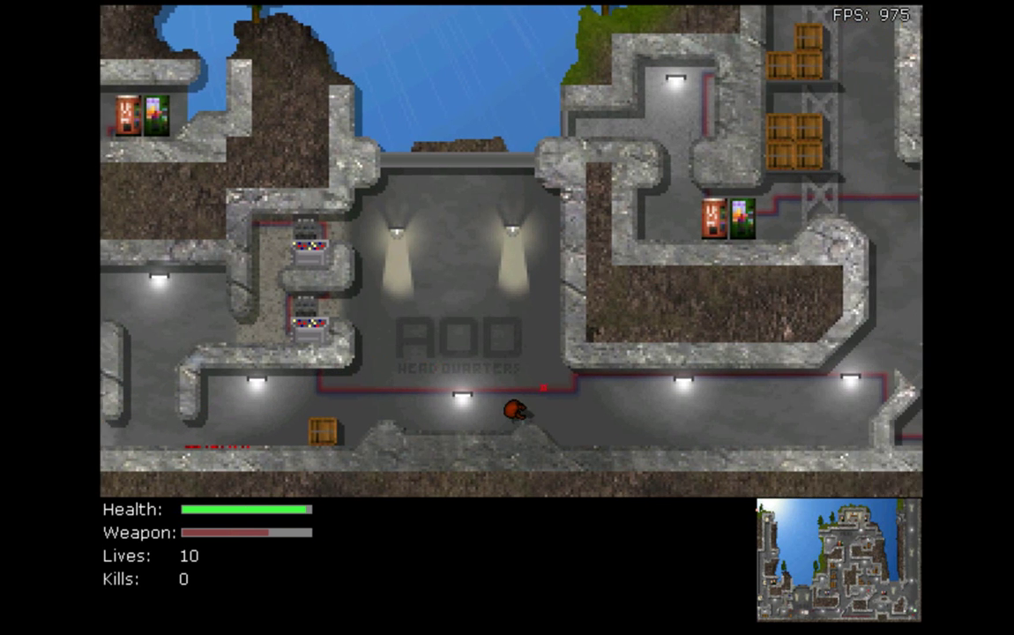
- Run the worm east along the corridor and pull it by rope up to the broken slanted wall
key(d)
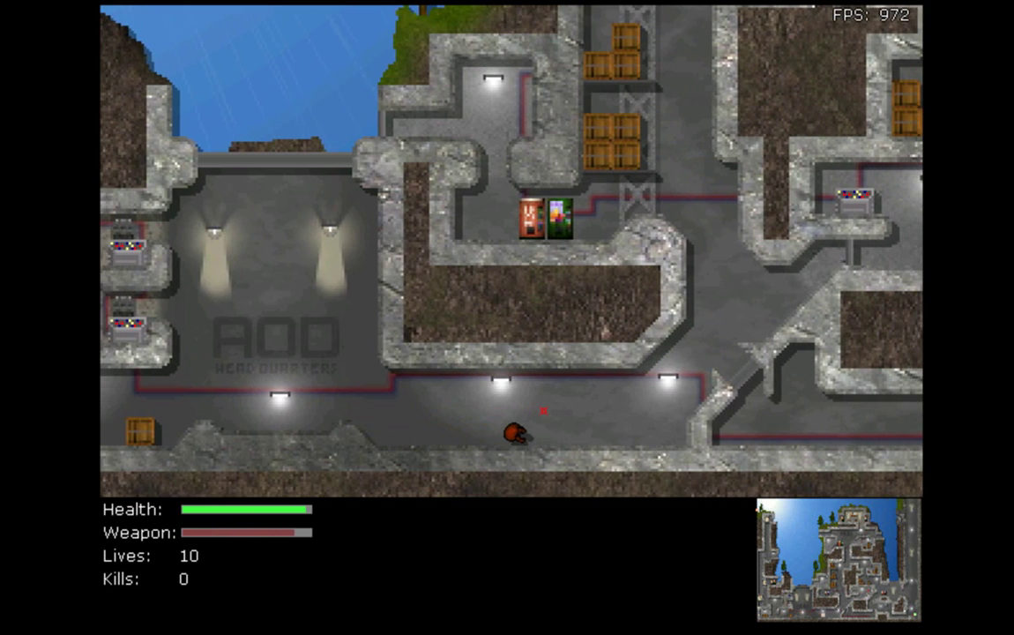
key(d)
right_click(544, 411)
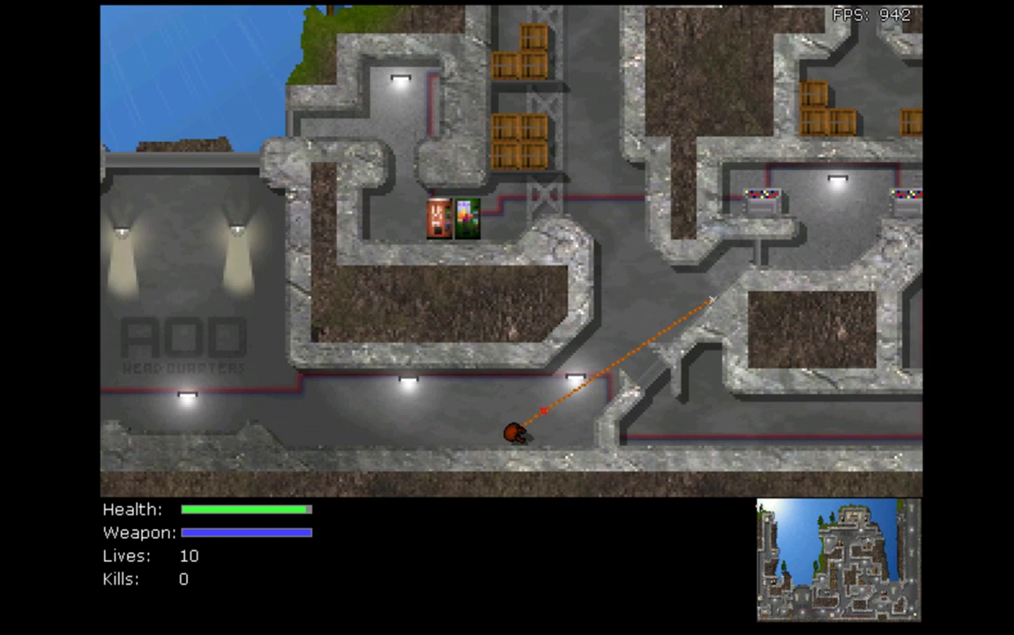
key(Left)
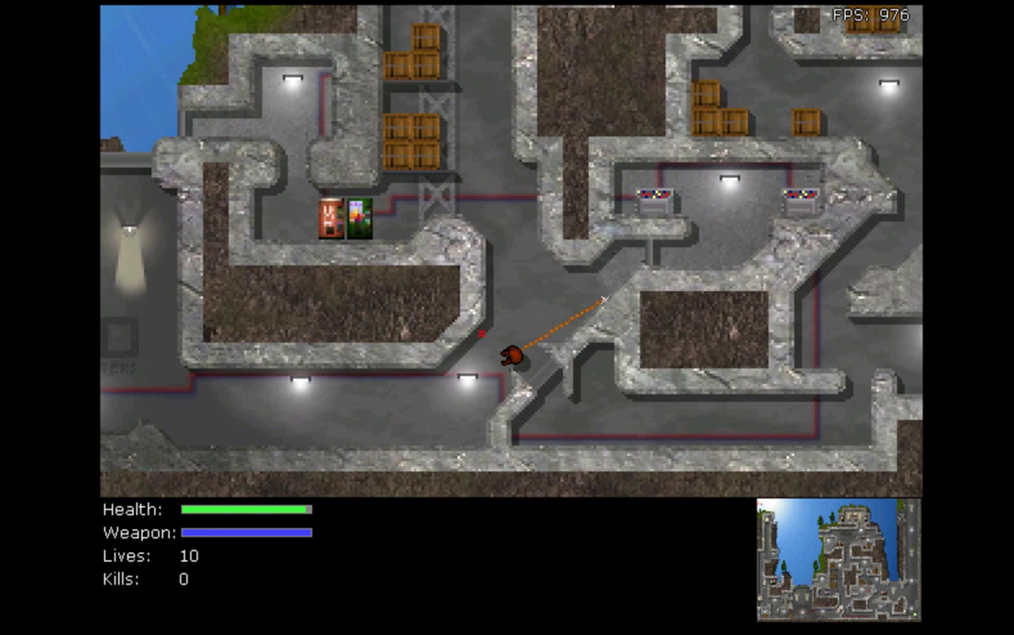
key(space)
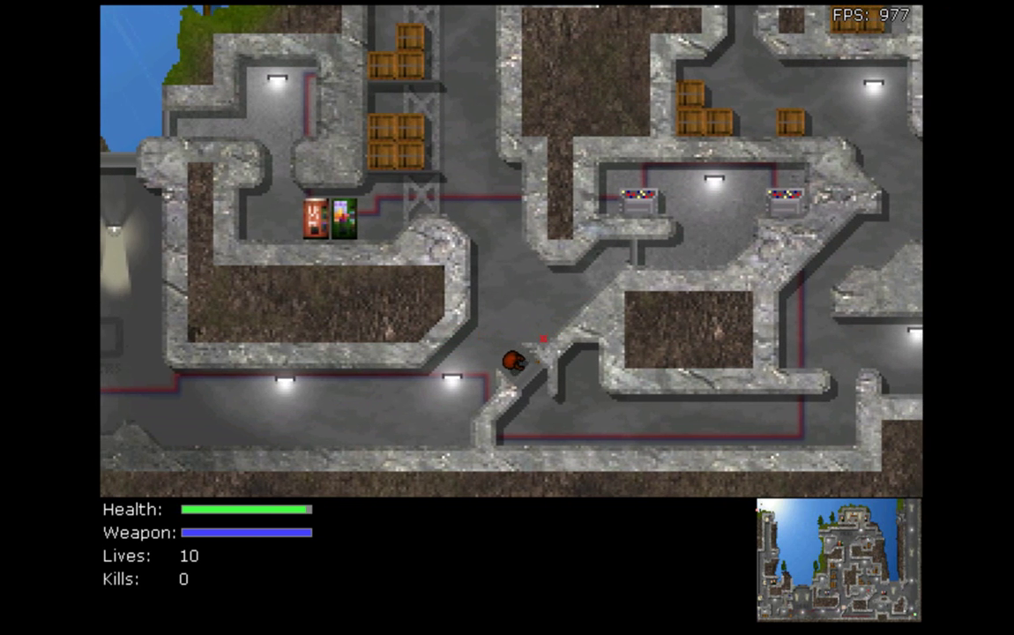
- Aim downwards and move the worm into the gap in the broken slanted wall
key(Right)
key(Left)
key(Right)
key(Down)
key(Right)
key(Down)
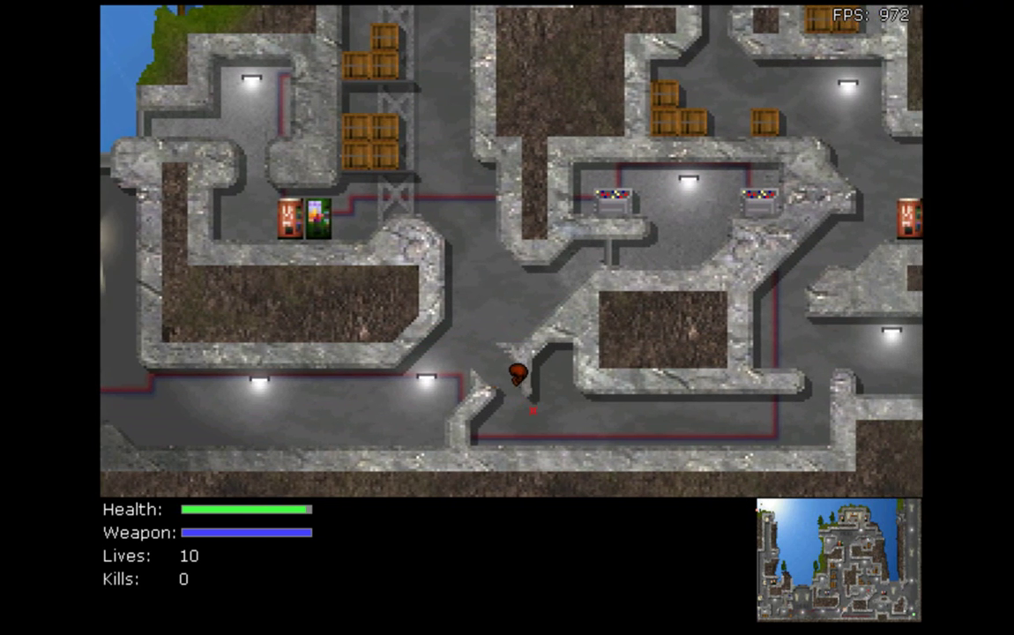
- Run the worm through the lower tunnel to the wall at its eastern end, using the rope
key(Right)
key(Up)
key(space)
key(d)
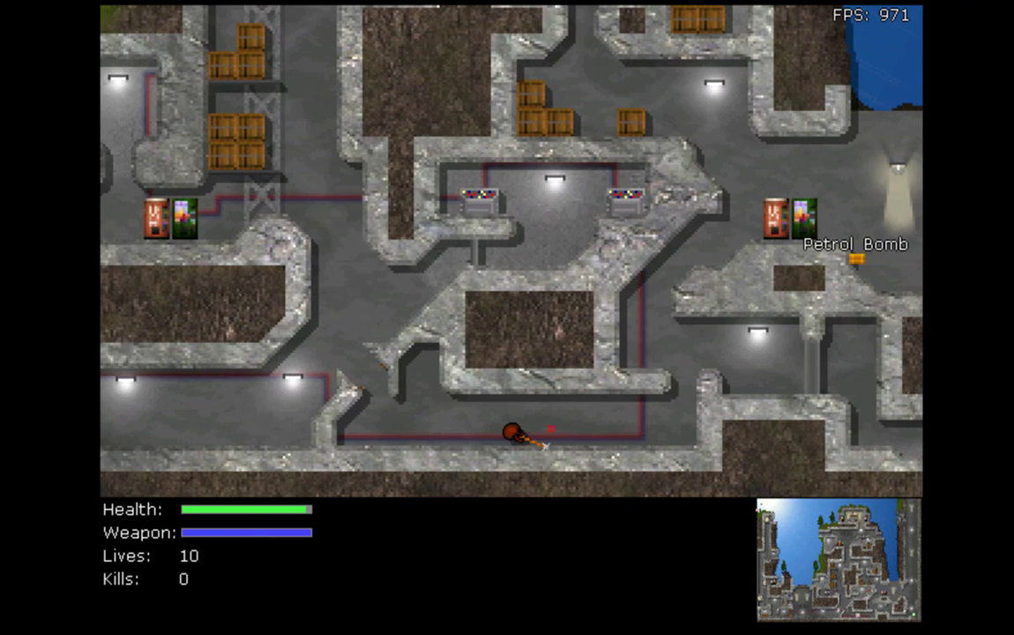
key(d)
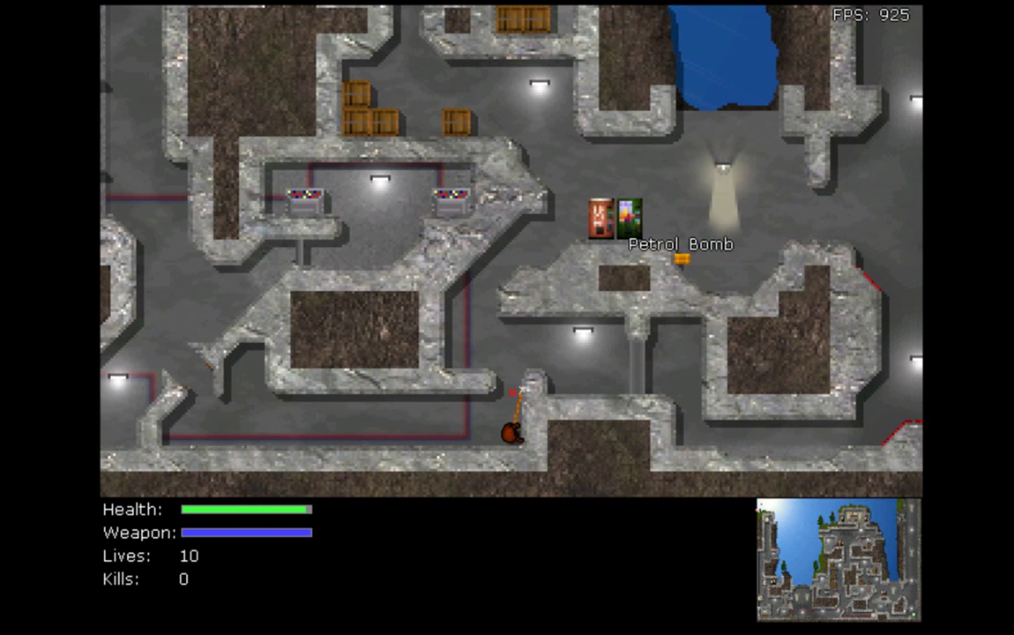
- Swing the worm by rope out of the lower tunnel to the stone post beneath the Petrol Bomb ledge
key(a)
key(space)
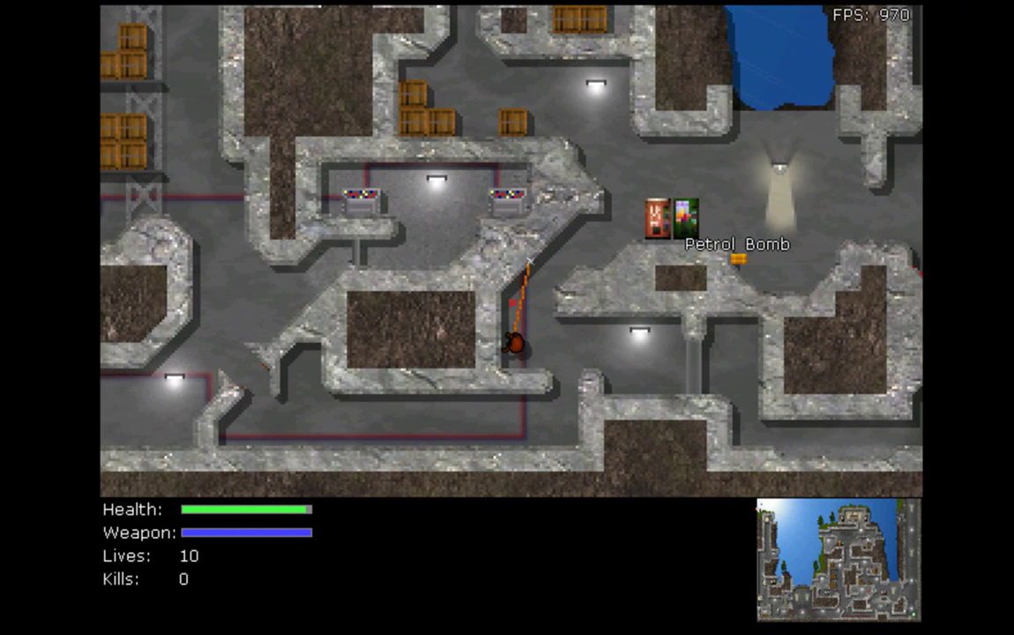
key(d)
key(space)
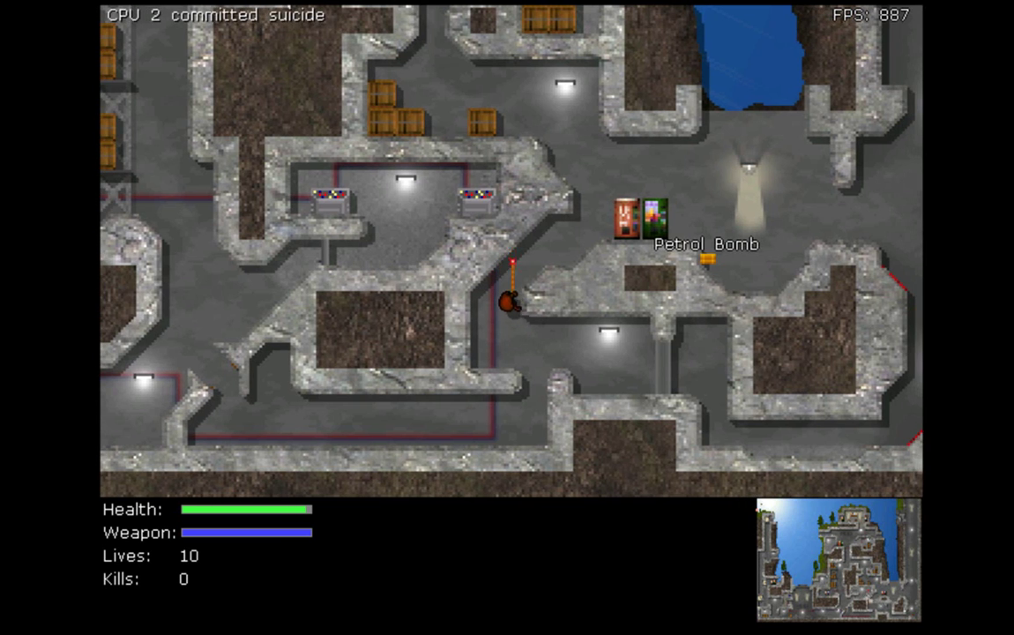
key(s)
key(d)
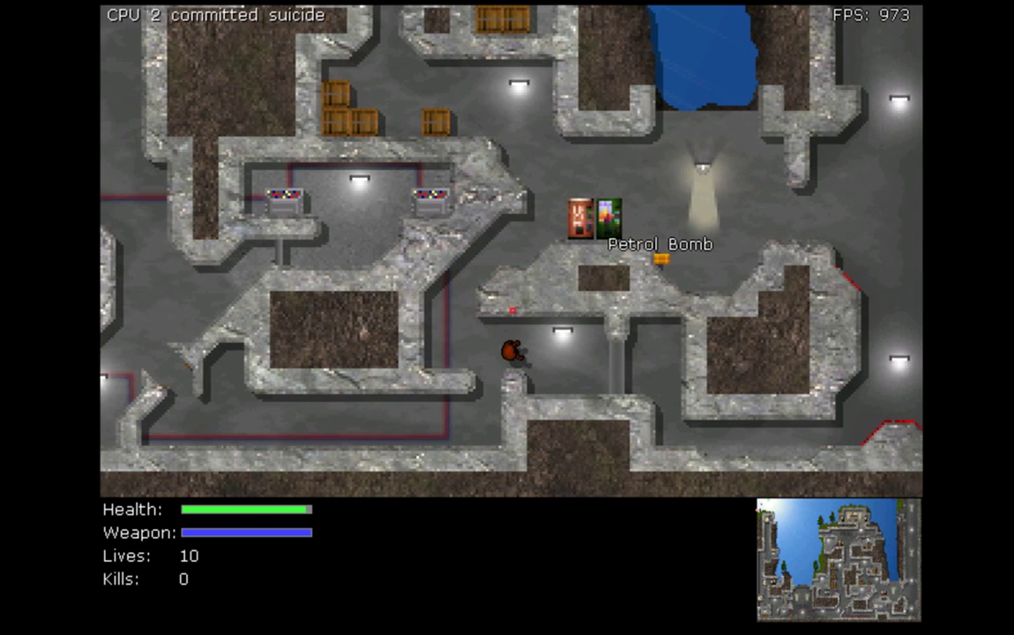
- Run the worm east through the lower passage onto the mound at the foot of the eastern shaft
key(d)
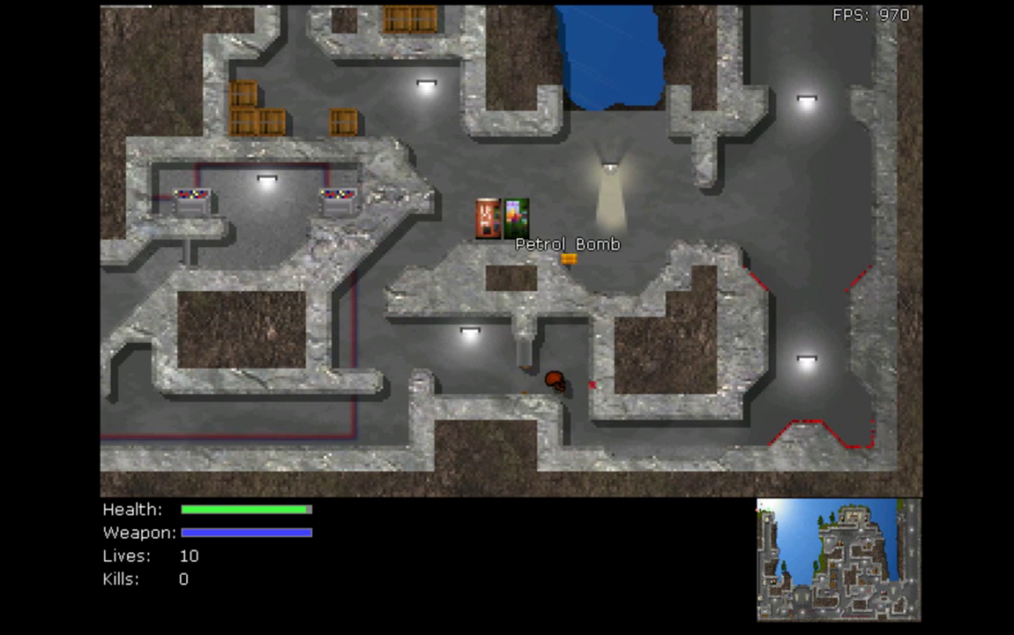
key(s)
key(d)
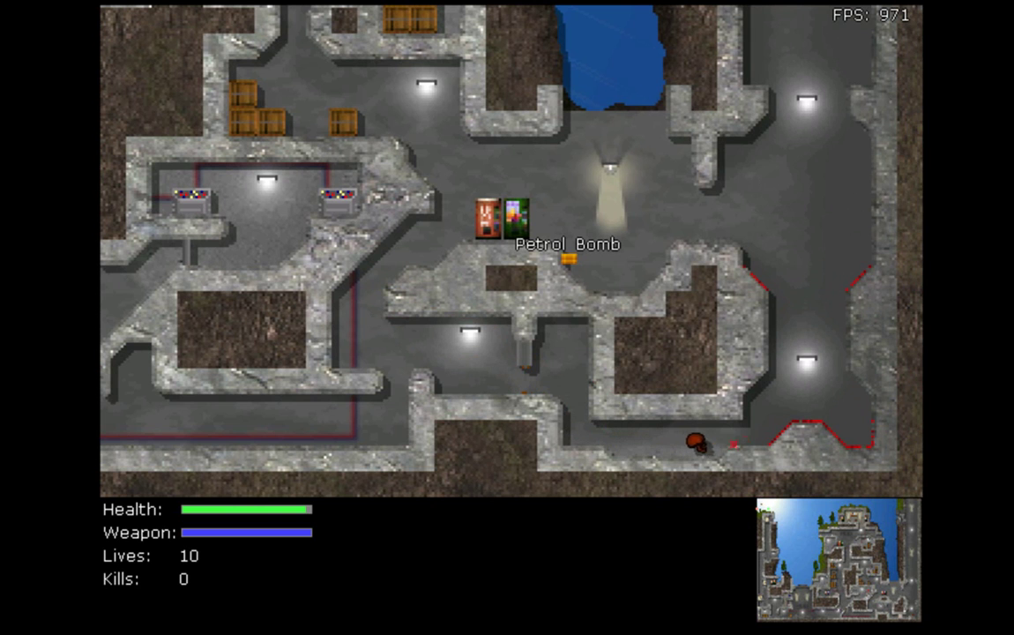
key(d)
key(w)
- Shoot the rope up the eastern shaft and hook it onto the shaft's east wall, turning the worm to face west
key(Right)
key(x)
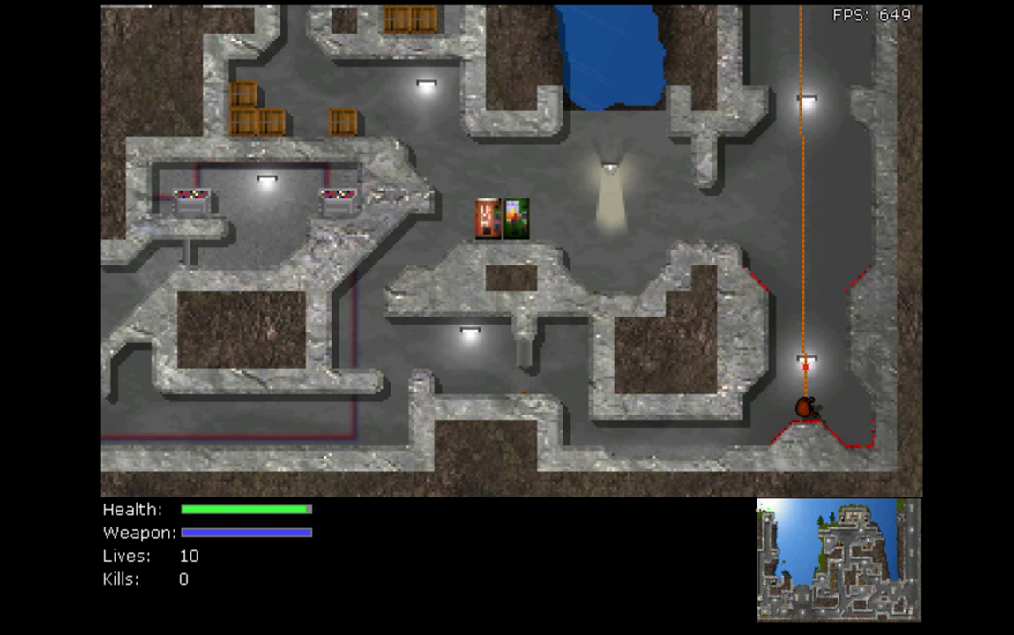
key(Down)
key(x)
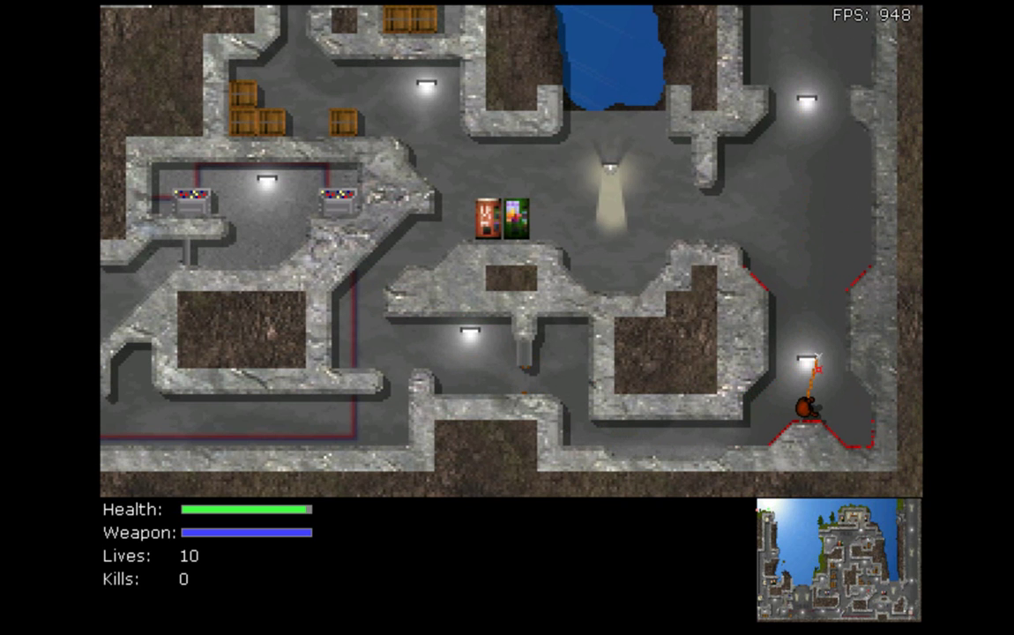
key(Left)
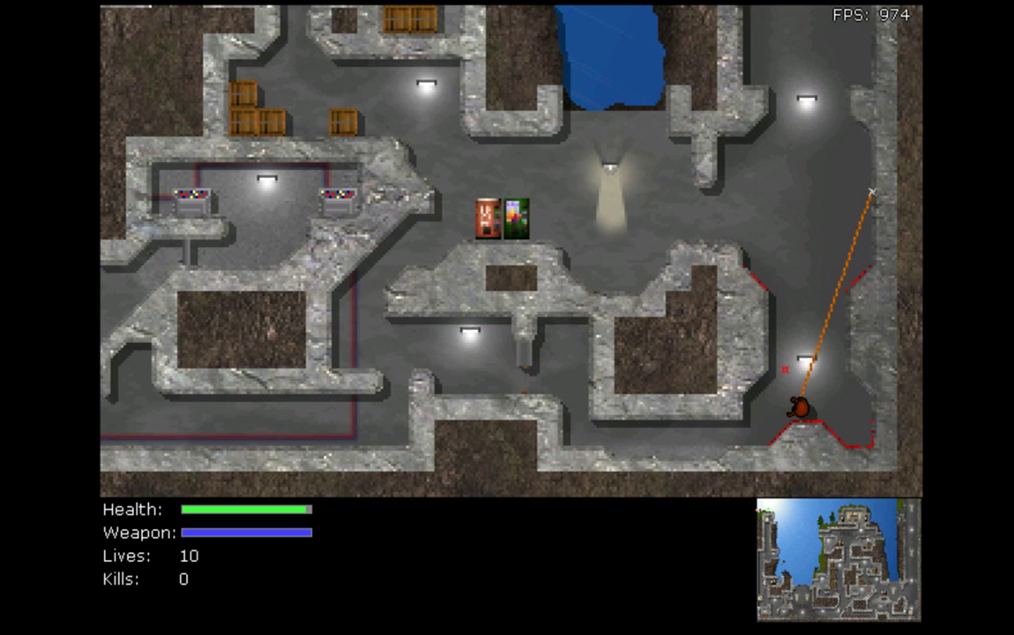
- Climb the eastern shaft by rope and move the worm through the control-panel alcove to its western opening
key(x)
key(x)
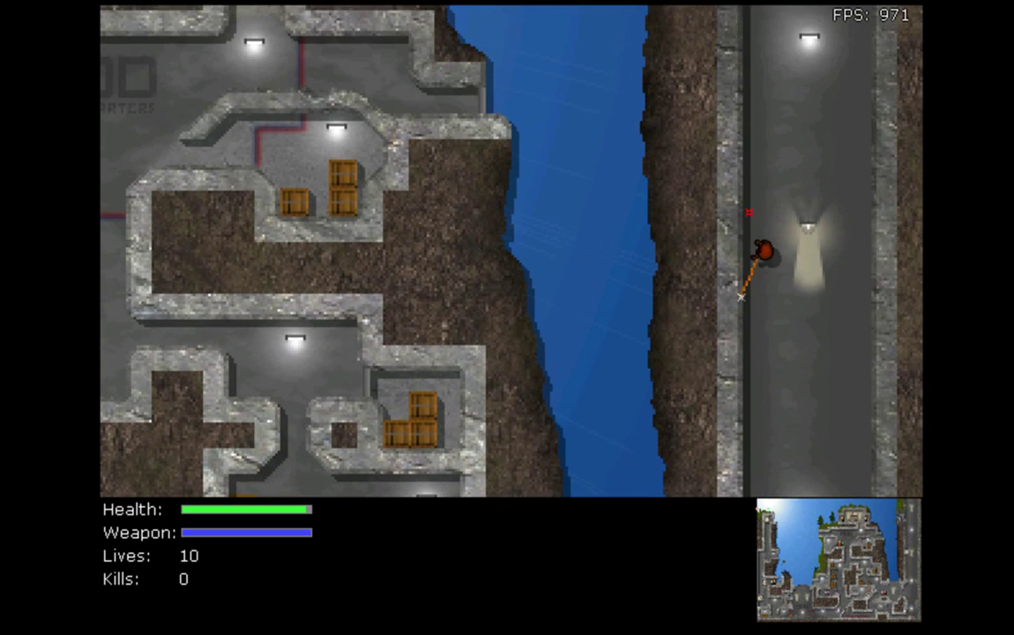
key(x)
key(w)
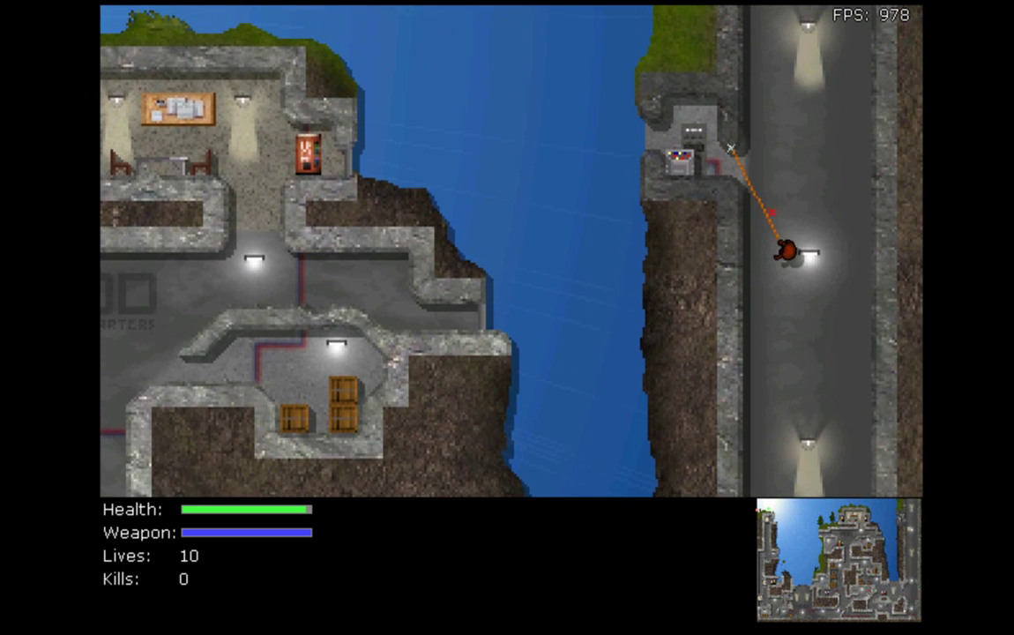
key(a)
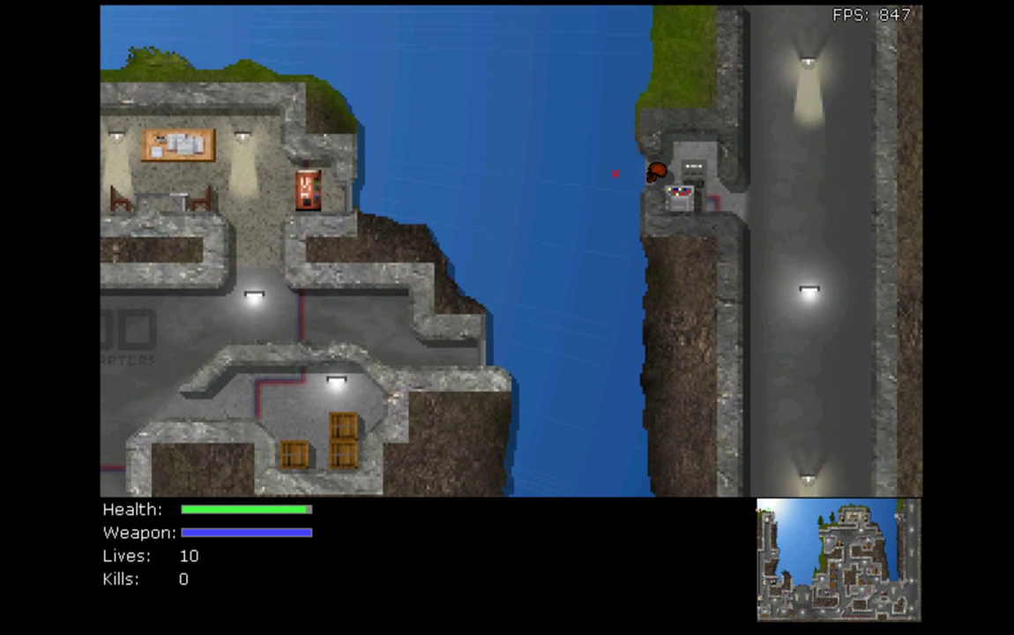
- Swing the worm by rope west across the open gap and over the headquarters roof
key(x)
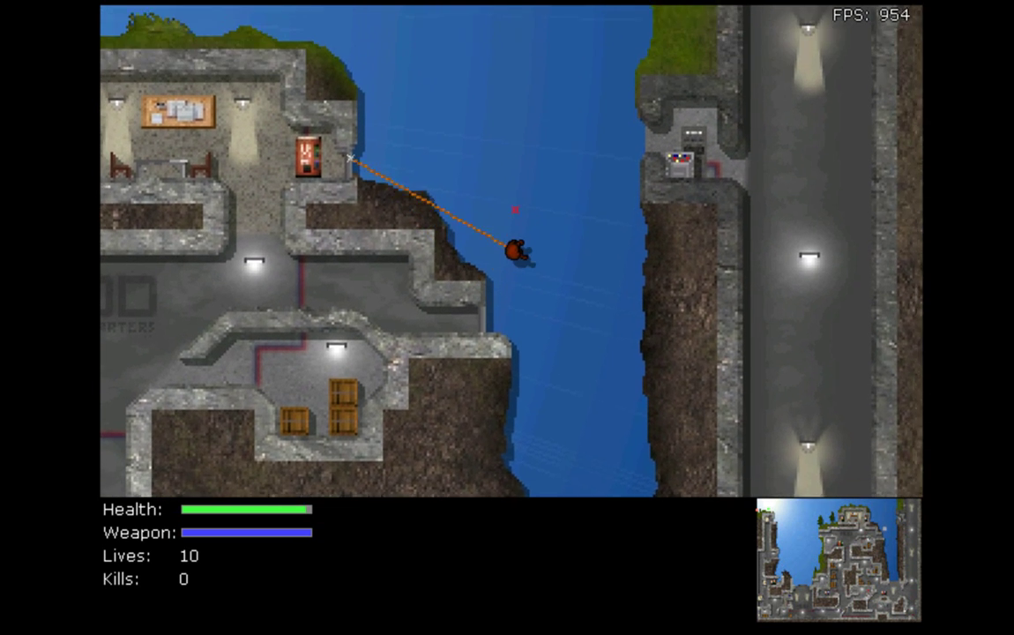
key(x)
key(x)
key(x)
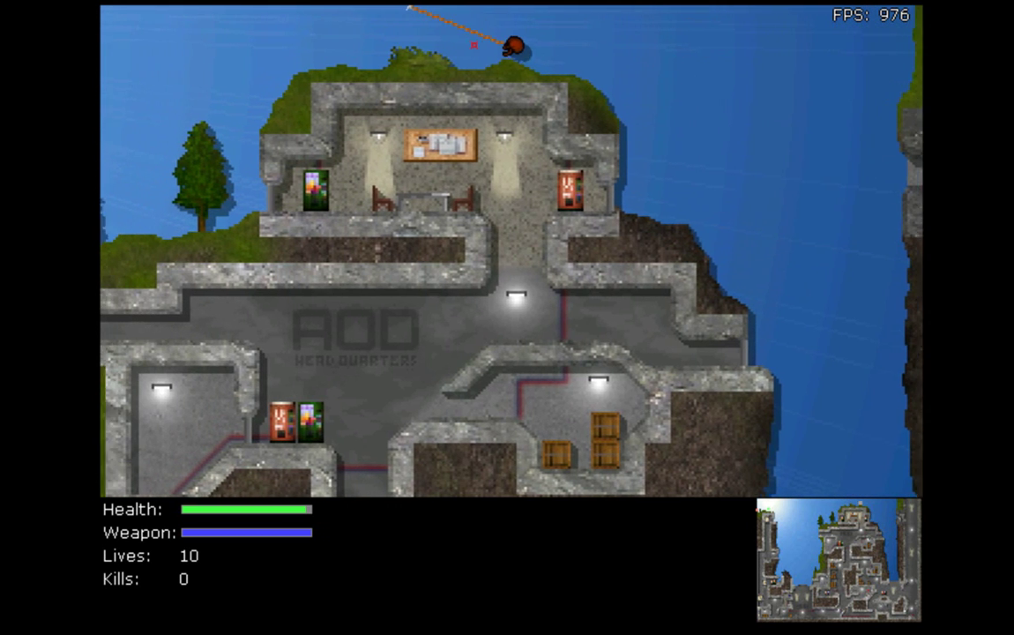
key(x)
key(a)
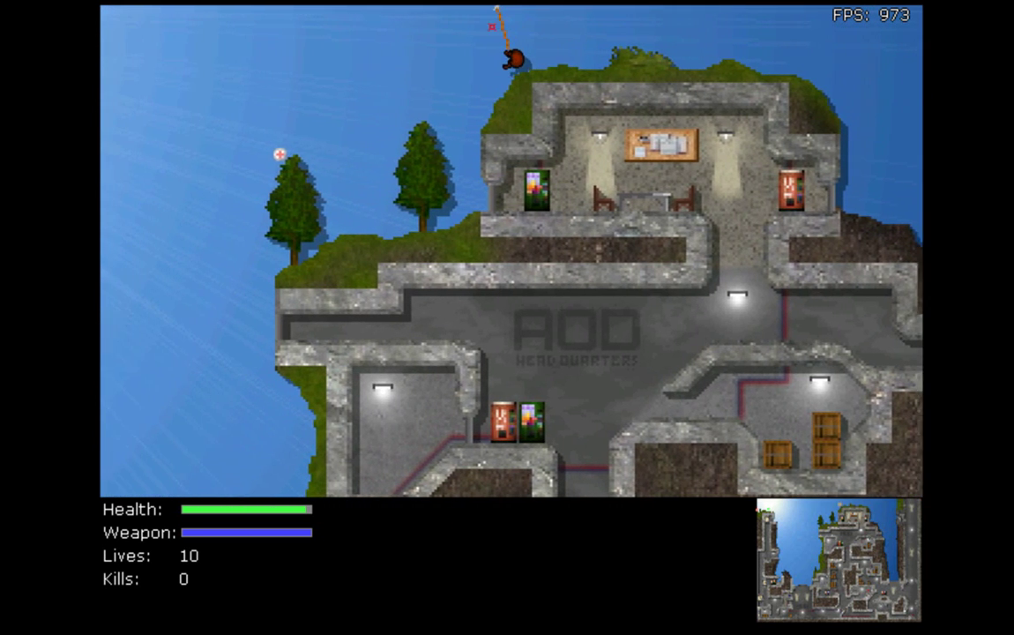
- Swing the worm by rope west past the two trees and across the open sky to the western cliff
key(alt)
key(x)
key(Down)
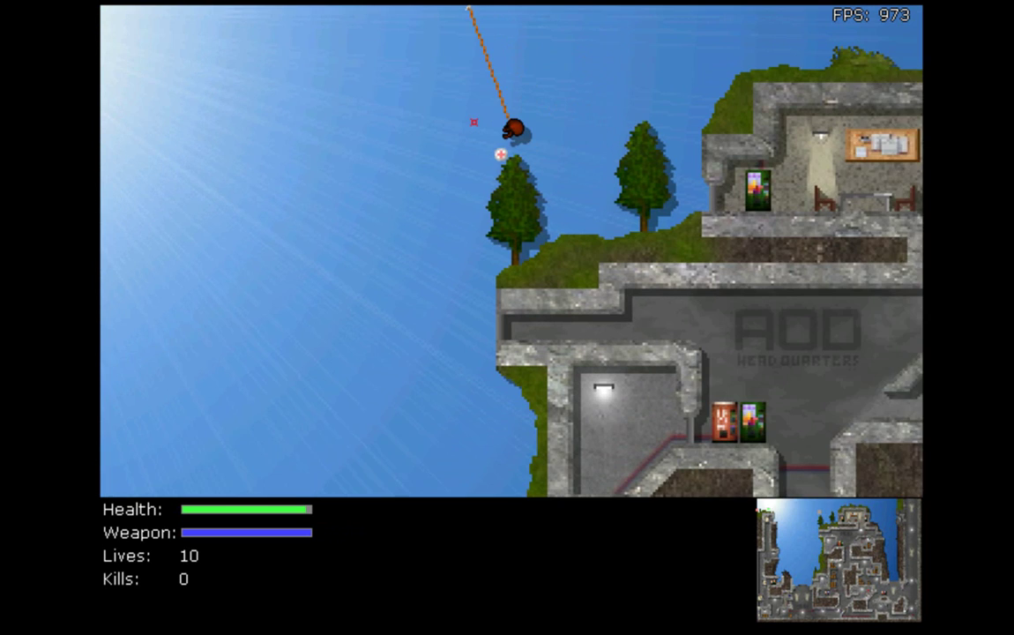
key(alt)
key(x)
key(Right)
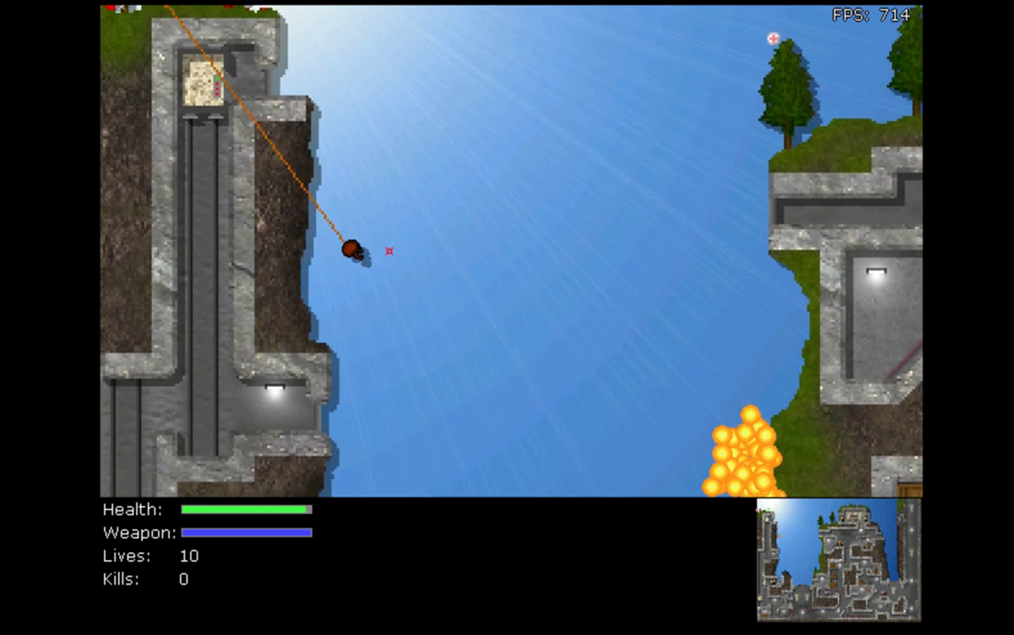
- Pull the worm by rope up beside the western clifftop and fire at the enemy worms there
key(Up)
key(x)
right_click(327, 210)
key(Down)
key(ctrl)
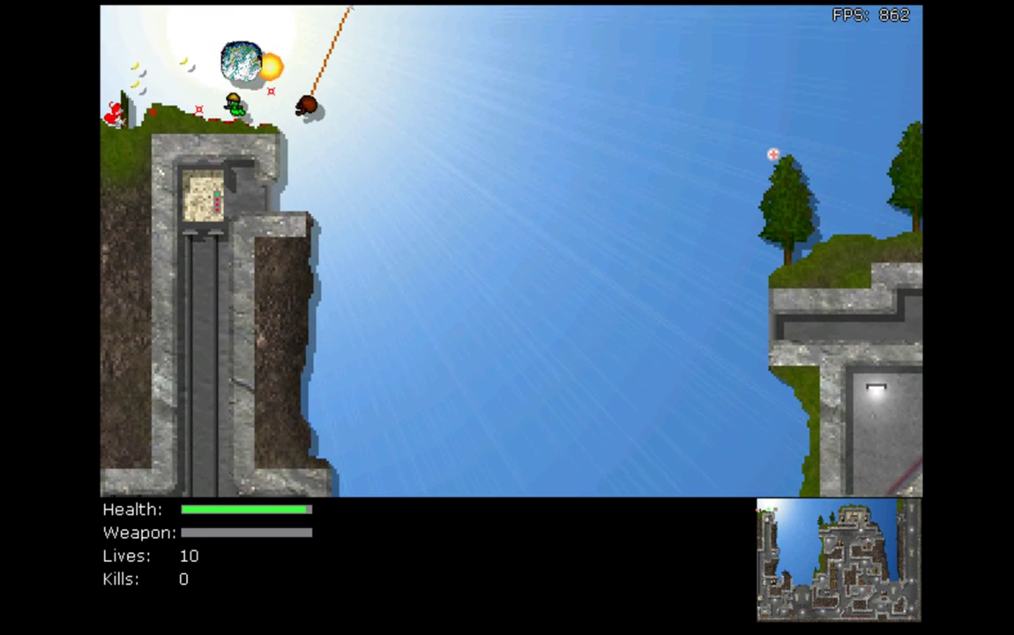
- Keep firing at the two enemy worms on the western clifftop while hanging from the rope
key(Right)
key(Left)
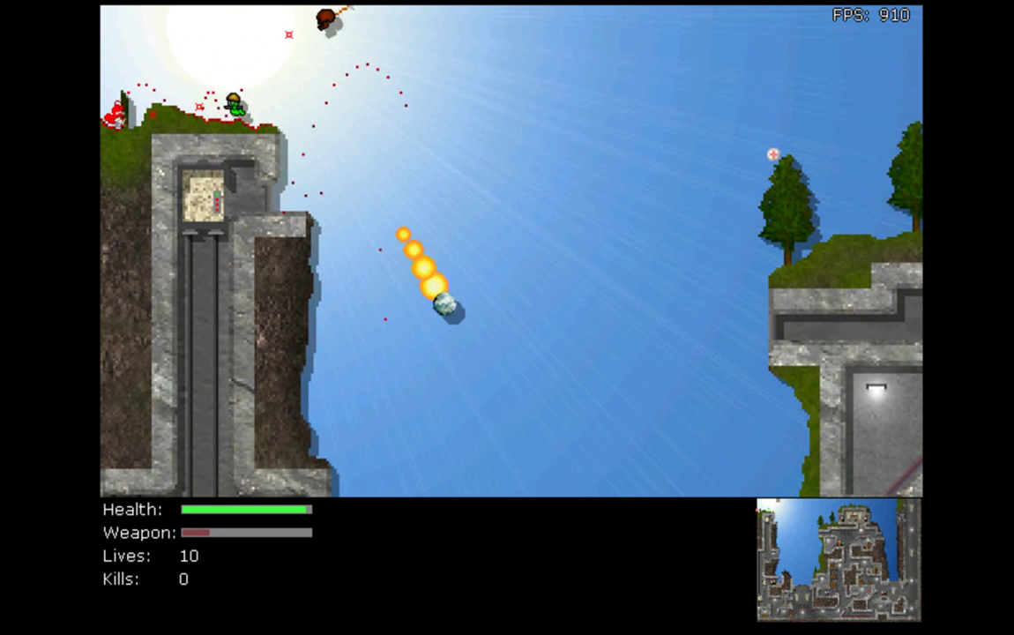
key(ctrl)
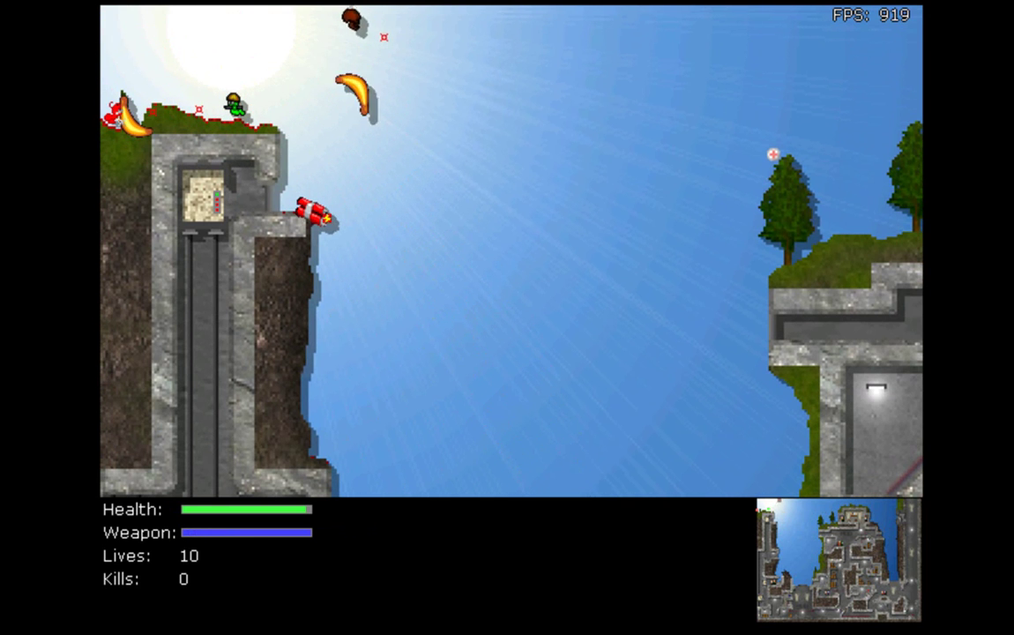
key(Left)
key(ctrl)
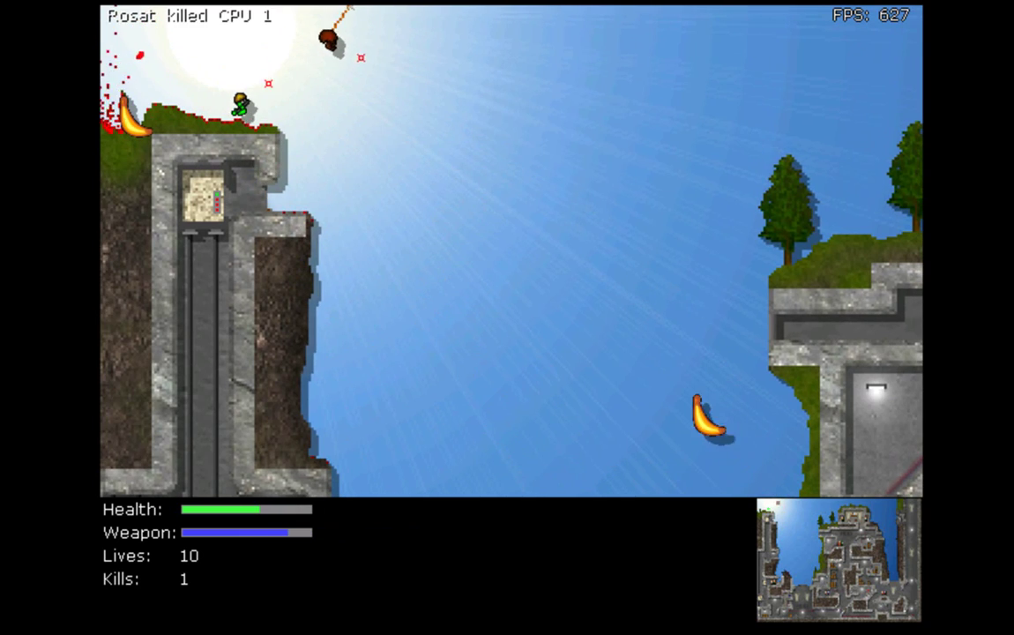
key(ctrl)
key(Right)
- Release the rope and steer the worm down through the central opening to the crate on the lower floor
key(alt)
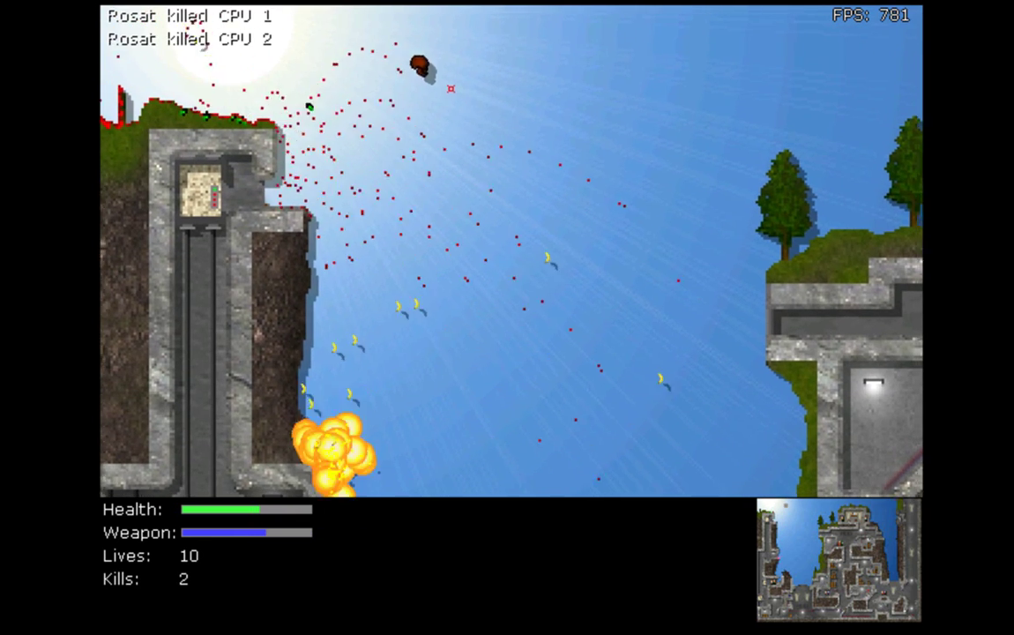
key(Left)
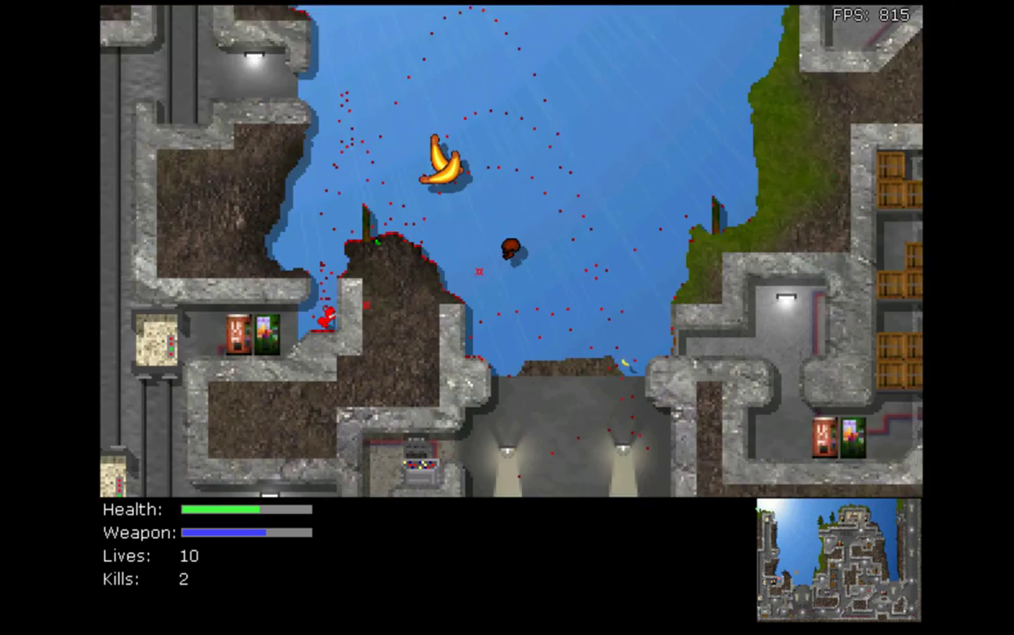
key(Right)
key(Left)
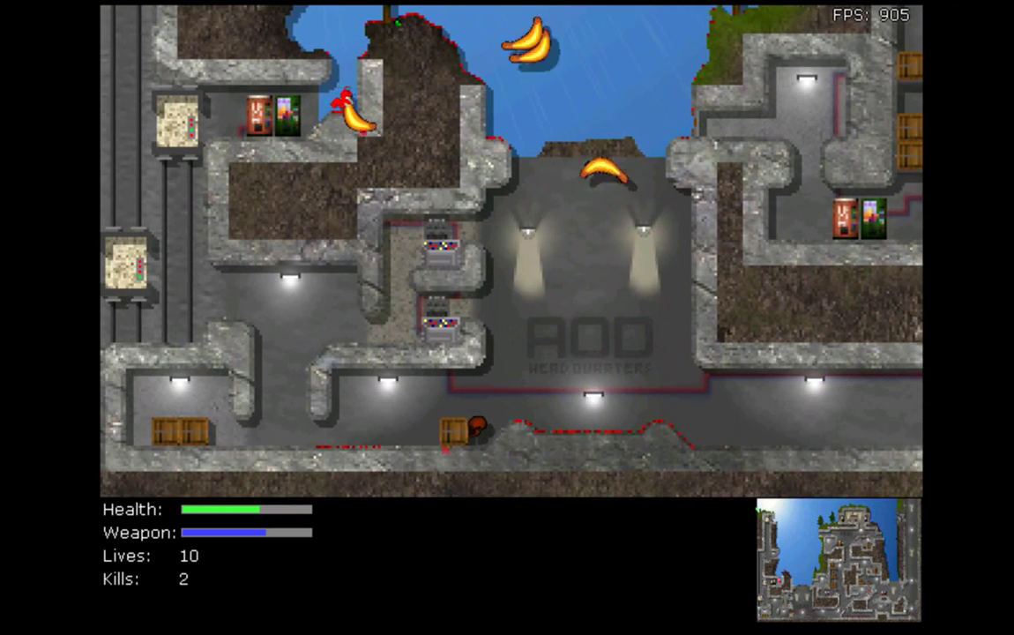
key(alt)
key(Right)
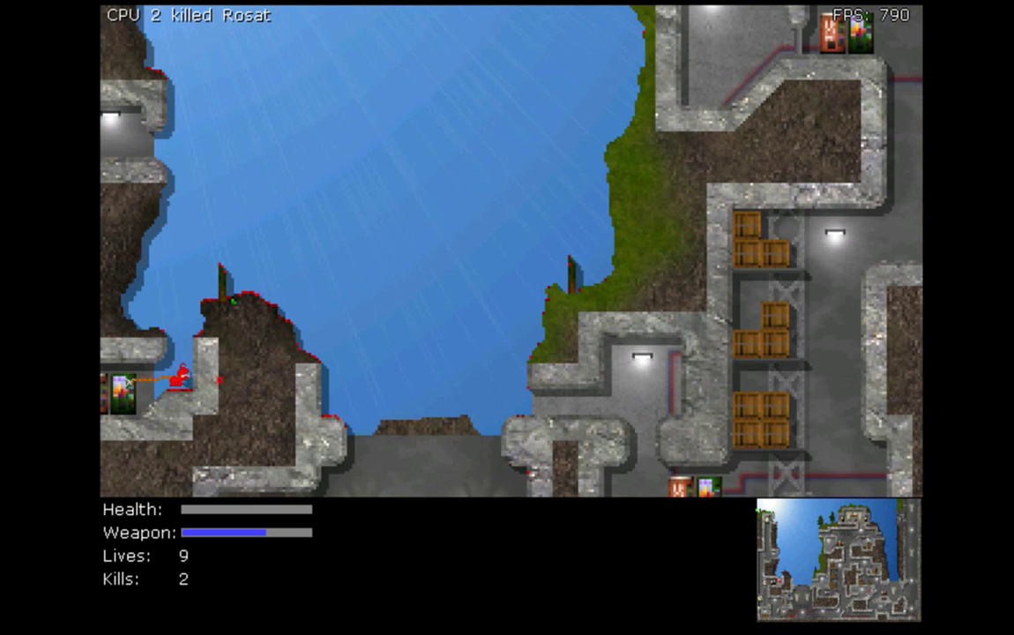
- Steer the respawned worm down the eastern shaft onto the mound at its foot
key(Left)
key(Right)
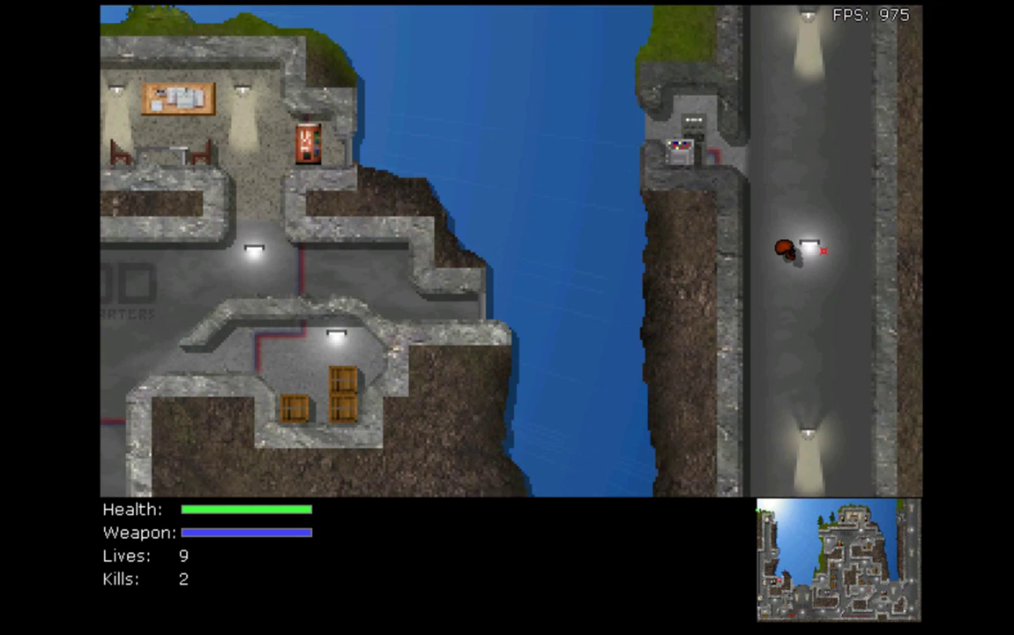
key(Left)
key(Right)
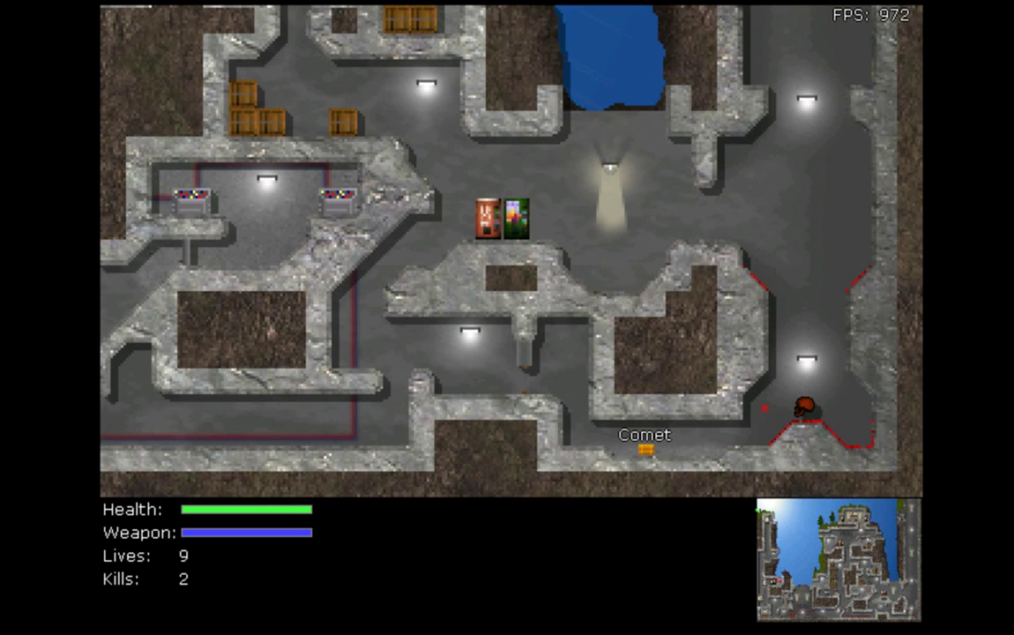